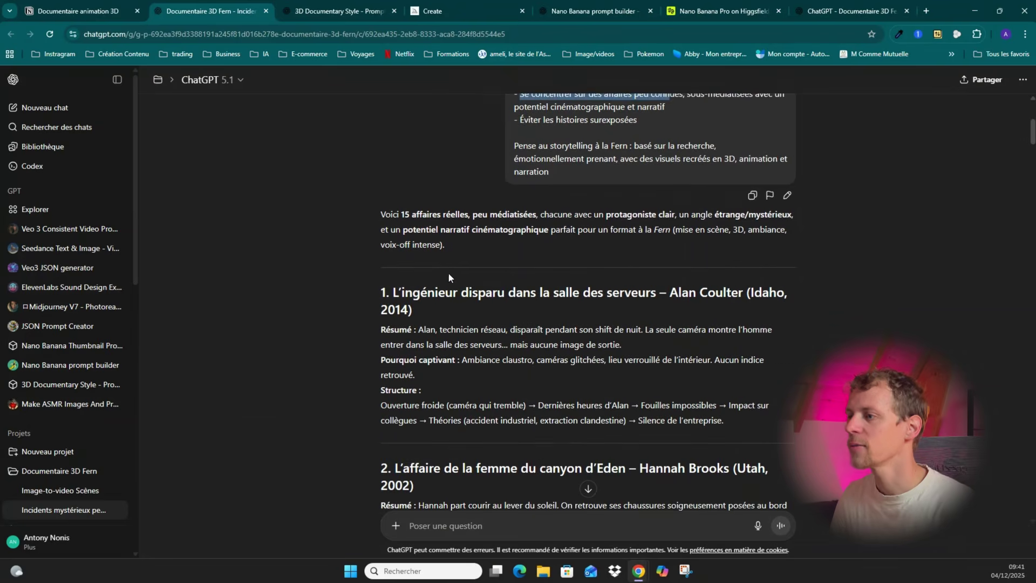
Read through the first six proposed cases, from the missing server-room engineer to the invisible diver of Lake Crescent.
{"action": "scroll", "coordinate": [445, 271], "scroll_direction": "down", "scroll_amount": 2}
{"action": "left_click_drag", "start_coordinate": [454, 184], "coordinate": [688, 183]}
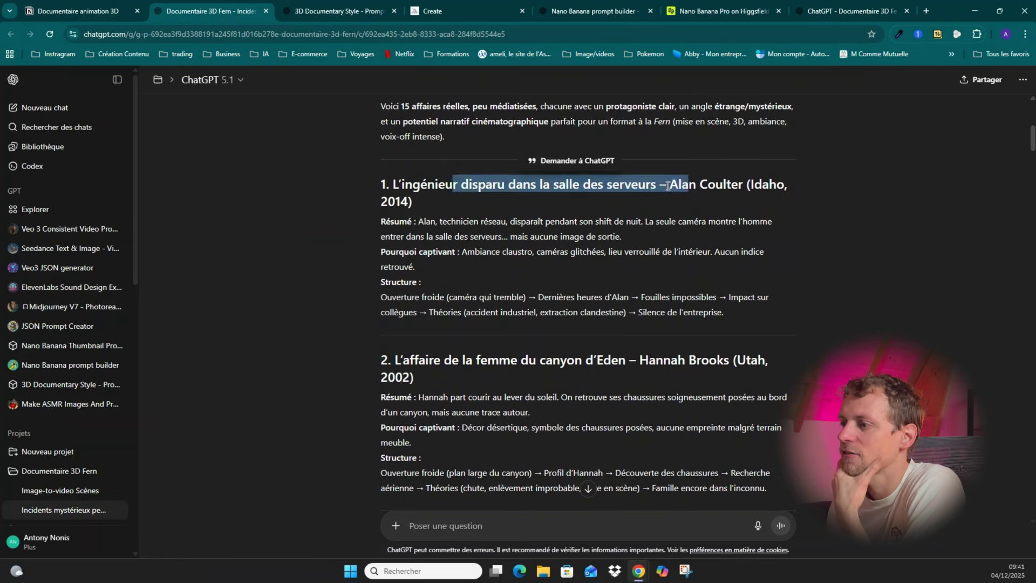
{"action": "left_click", "coordinate": [666, 186]}
{"action": "scroll", "coordinate": [486, 294], "scroll_direction": "down", "scroll_amount": 3}
{"action": "left_click_drag", "start_coordinate": [400, 198], "coordinate": [609, 213]}
{"action": "scroll", "coordinate": [583, 216], "scroll_direction": "down", "scroll_amount": 3}
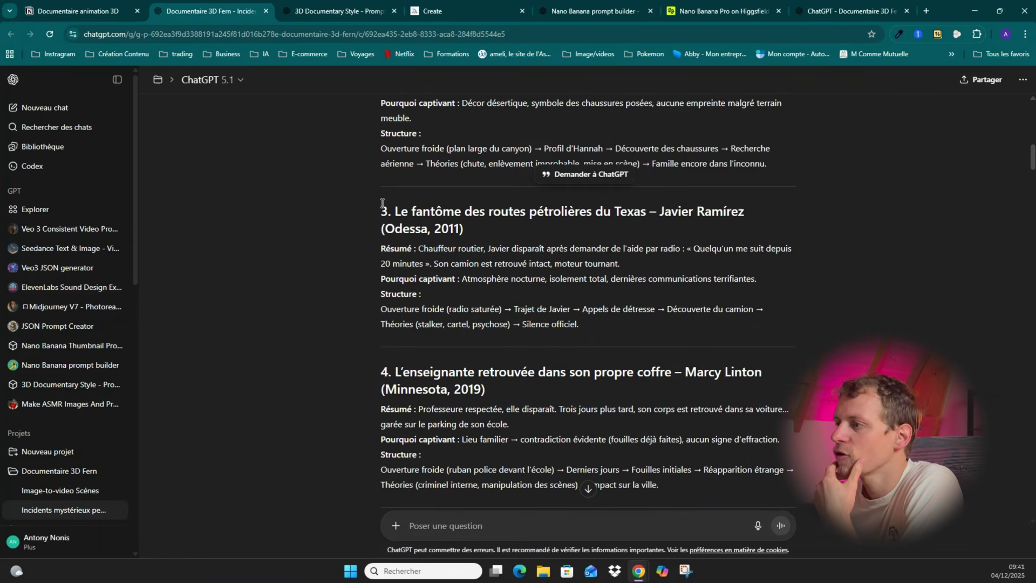
{"action": "left_click_drag", "start_coordinate": [401, 211], "coordinate": [647, 225]}
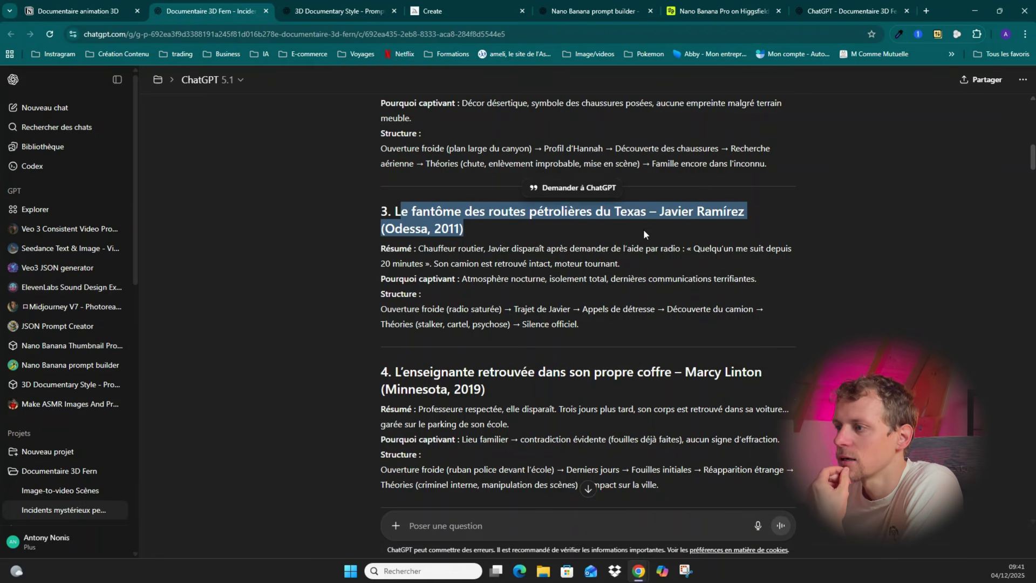
{"action": "scroll", "coordinate": [644, 234], "scroll_direction": "down", "scroll_amount": 2}
{"action": "left_click_drag", "start_coordinate": [396, 263], "coordinate": [679, 278]}
{"action": "scroll", "coordinate": [433, 238], "scroll_direction": "down", "scroll_amount": 4}
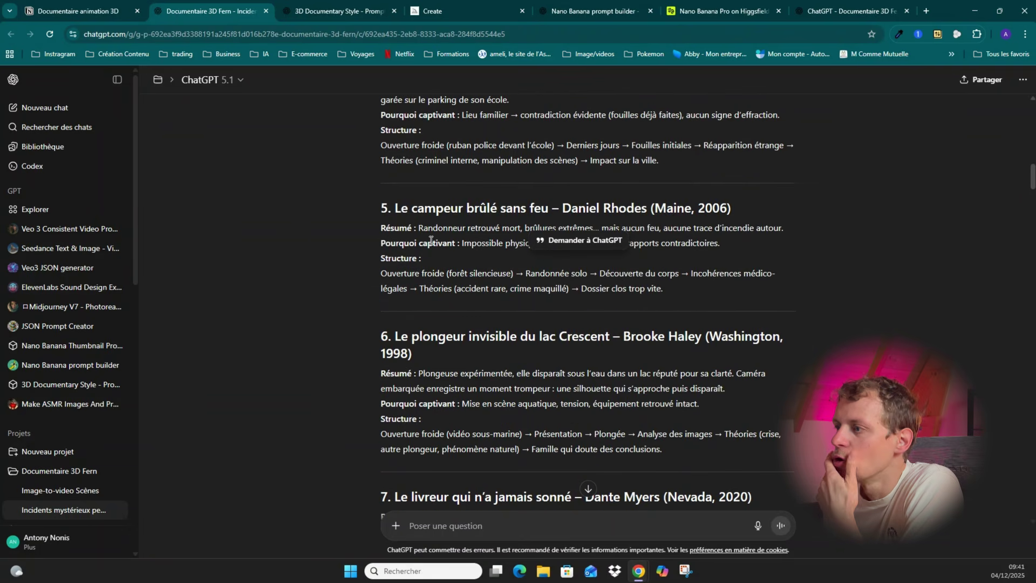
{"action": "left_click_drag", "start_coordinate": [401, 205], "coordinate": [631, 226]}
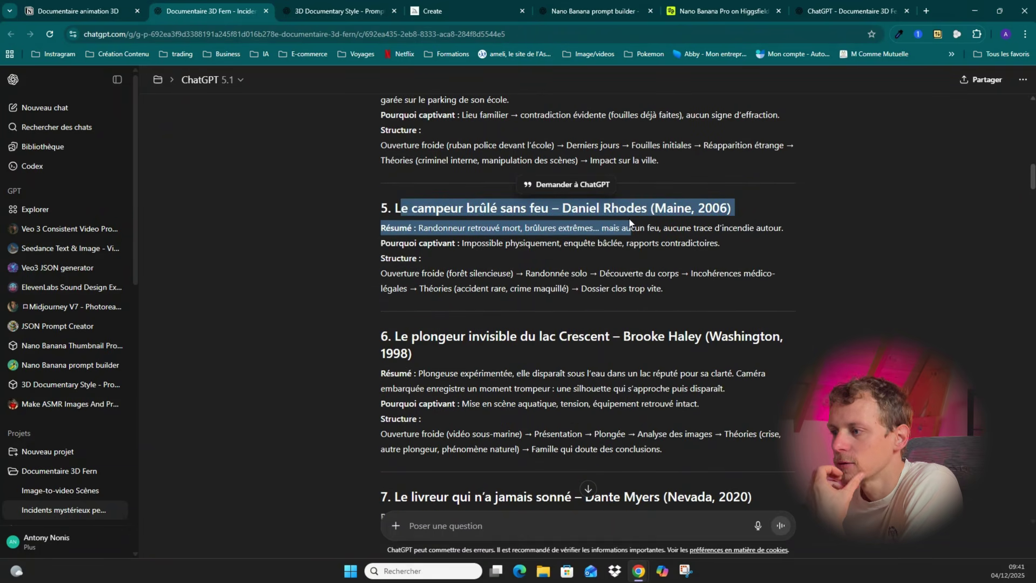
{"action": "scroll", "coordinate": [476, 242], "scroll_direction": "down", "scroll_amount": 2}
{"action": "left_click_drag", "start_coordinate": [410, 226], "coordinate": [544, 229]}
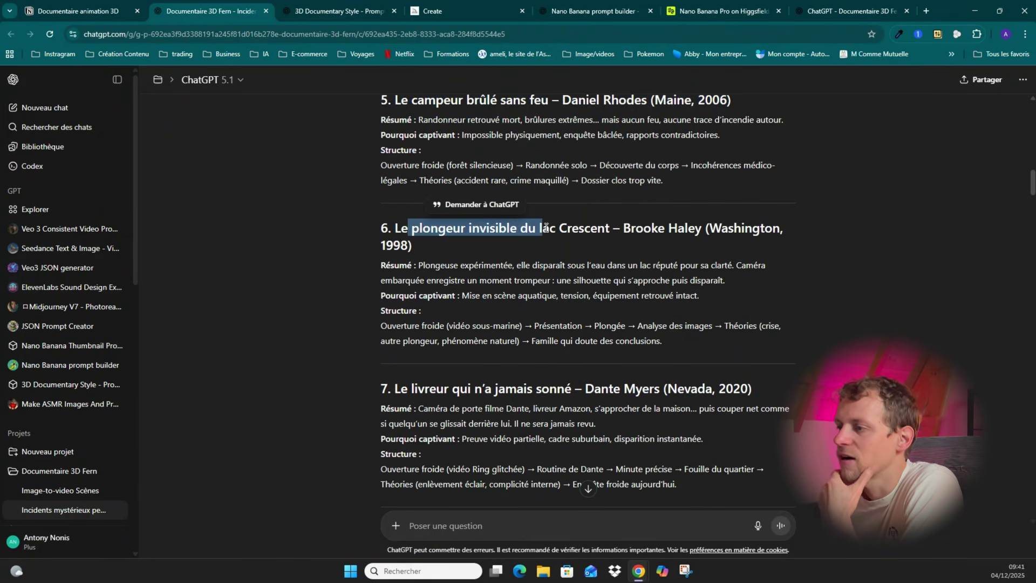
Skim the remaining case ideas through number 15, and return to the cases near the start of the list.
{"action": "scroll", "coordinate": [550, 232], "scroll_direction": "down", "scroll_amount": 9}
{"action": "scroll", "coordinate": [551, 235], "scroll_direction": "down", "scroll_amount": 20}
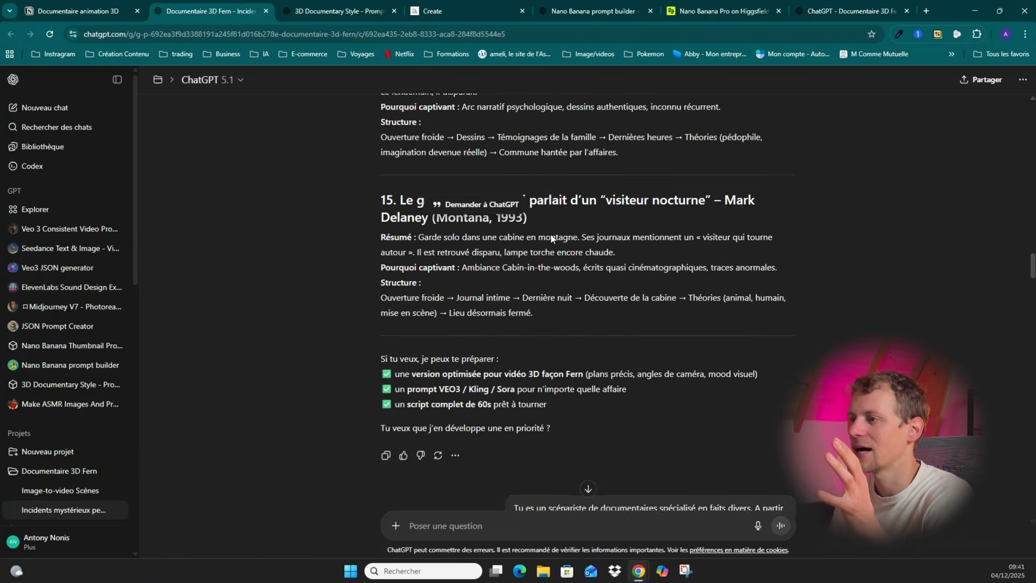
{"action": "scroll", "coordinate": [550, 234], "scroll_direction": "up", "scroll_amount": 10}
{"action": "scroll", "coordinate": [550, 234], "scroll_direction": "up", "scroll_amount": 20}
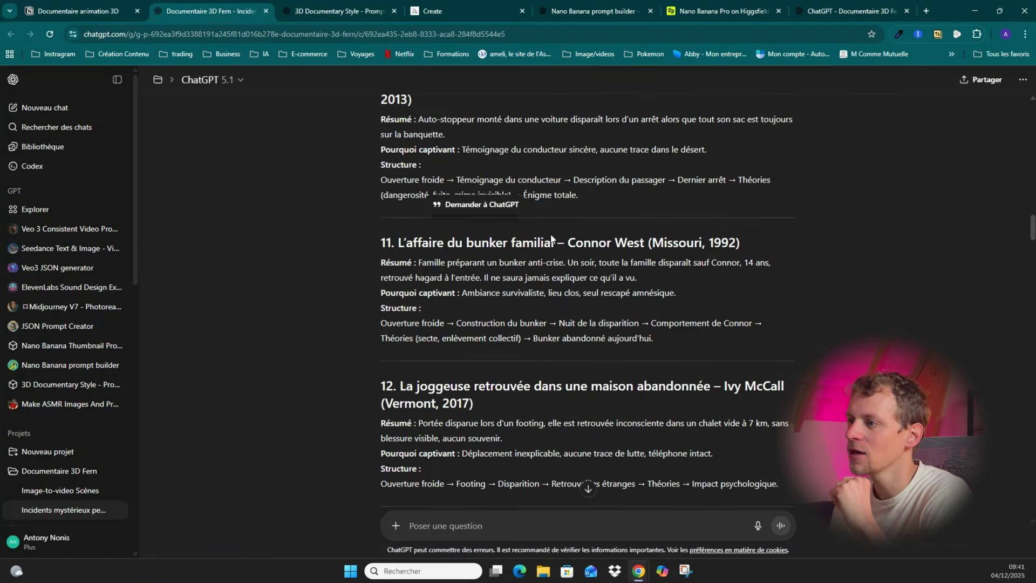
{"action": "scroll", "coordinate": [551, 234], "scroll_direction": "up", "scroll_amount": 5}
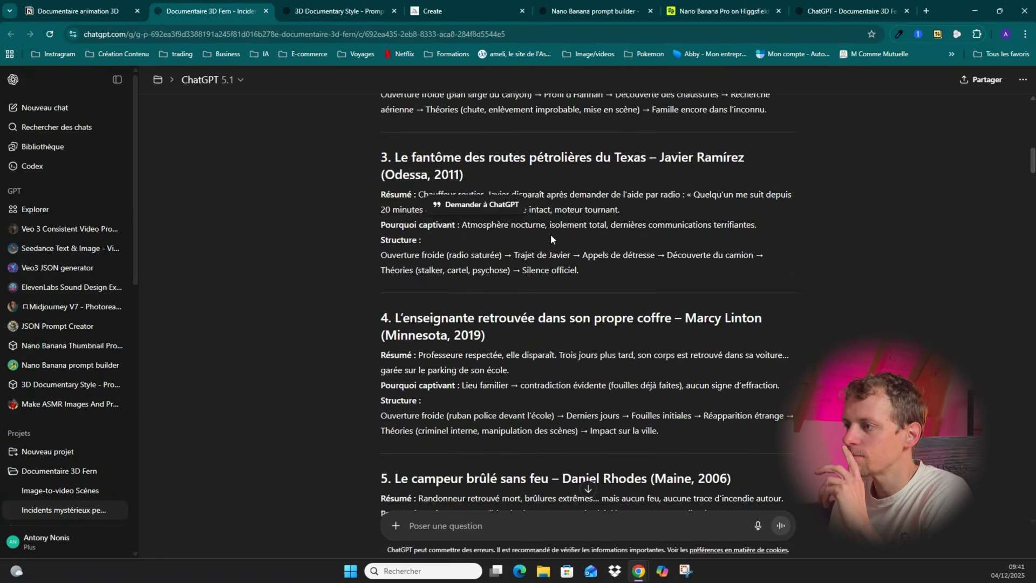
Examine idea 4, "L'enseignante retrouvée dans son propre coffre": its title, place and year, summary and narrative structure.
{"action": "triple_click", "coordinate": [402, 318]}
{"action": "left_click", "coordinate": [430, 319]}
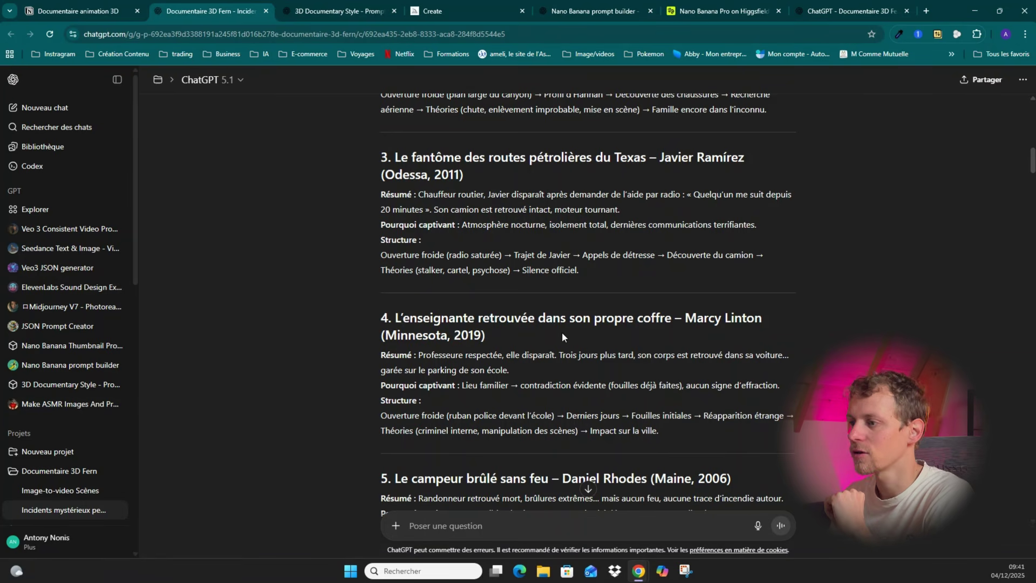
{"action": "left_click_drag", "start_coordinate": [393, 338], "coordinate": [481, 339]}
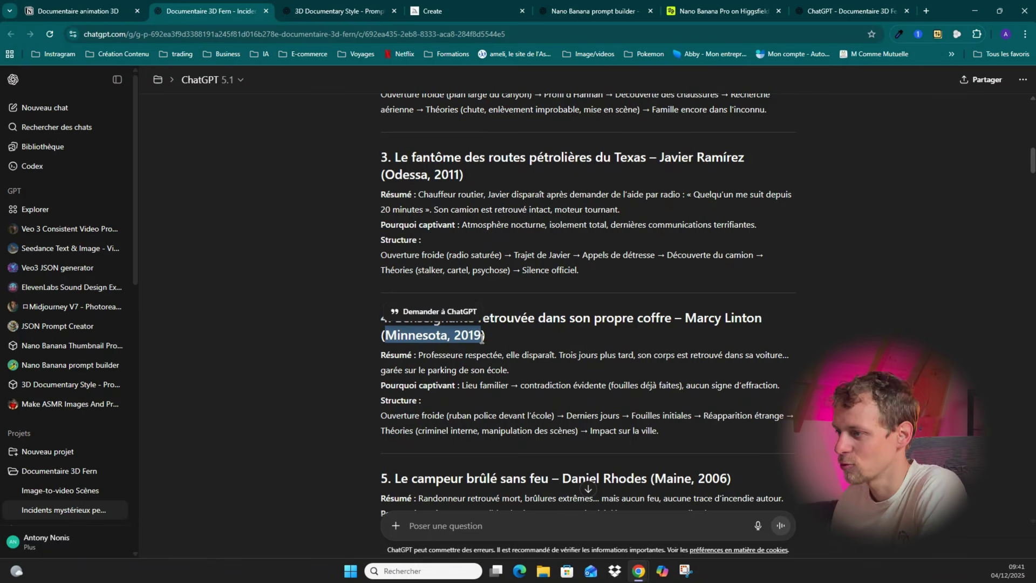
{"action": "left_click", "coordinate": [401, 367]}
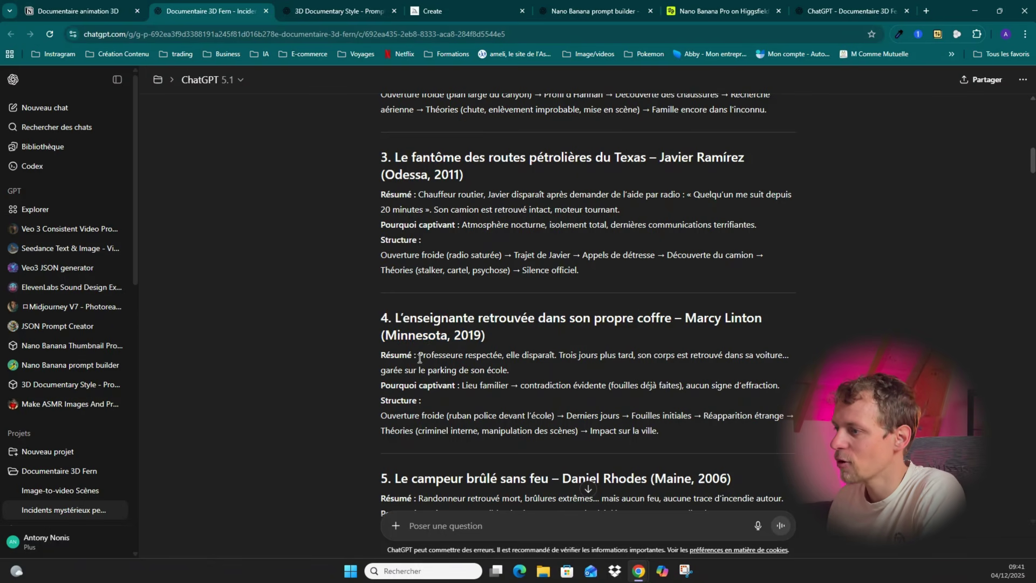
{"action": "left_click_drag", "start_coordinate": [420, 356], "coordinate": [497, 370]}
{"action": "left_click", "coordinate": [578, 366]}
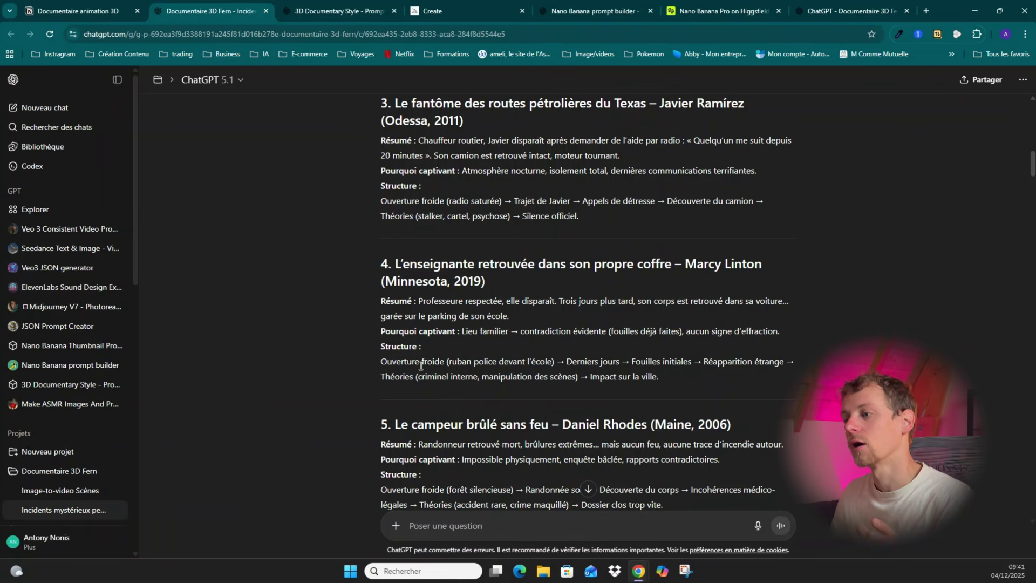
{"action": "left_click_drag", "start_coordinate": [387, 362], "coordinate": [551, 370]}
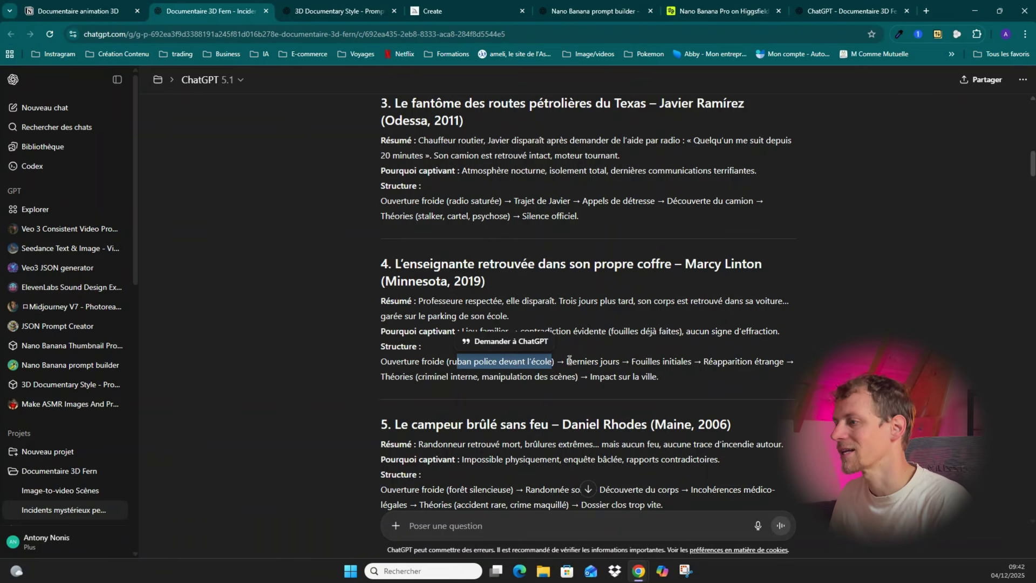
{"action": "triple_click", "coordinate": [570, 362]}
{"action": "left_click", "coordinate": [640, 366]}
{"action": "left_click_drag", "start_coordinate": [640, 366], "coordinate": [555, 377]}
{"action": "left_click", "coordinate": [386, 377]}
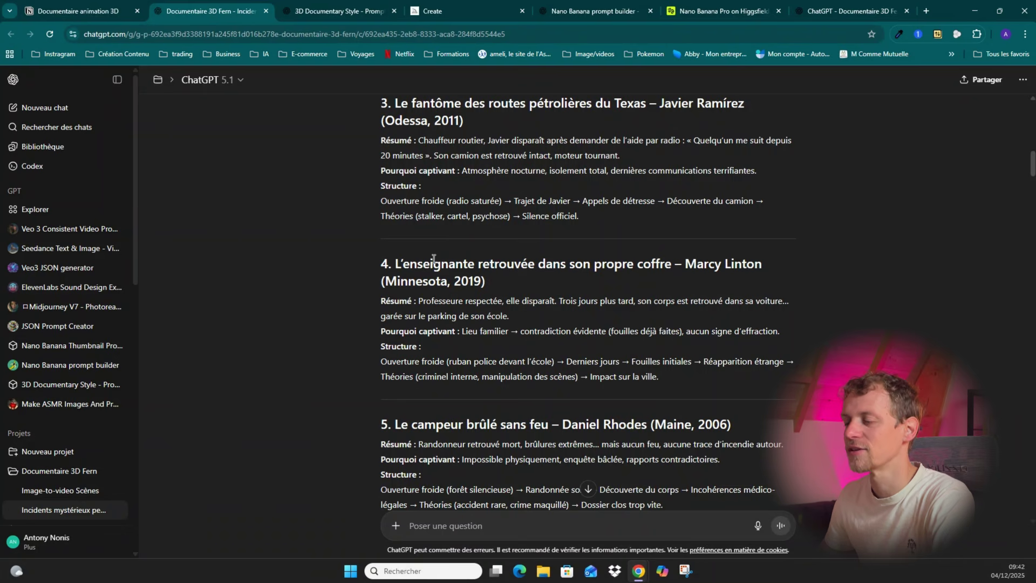
Find the script-writing prompt after the case list and read its screenwriter role, idea 4 reference and true-crime voice-over style.
{"action": "scroll", "coordinate": [421, 276], "scroll_direction": "down", "scroll_amount": 6}
{"action": "scroll", "coordinate": [420, 276], "scroll_direction": "down", "scroll_amount": 20}
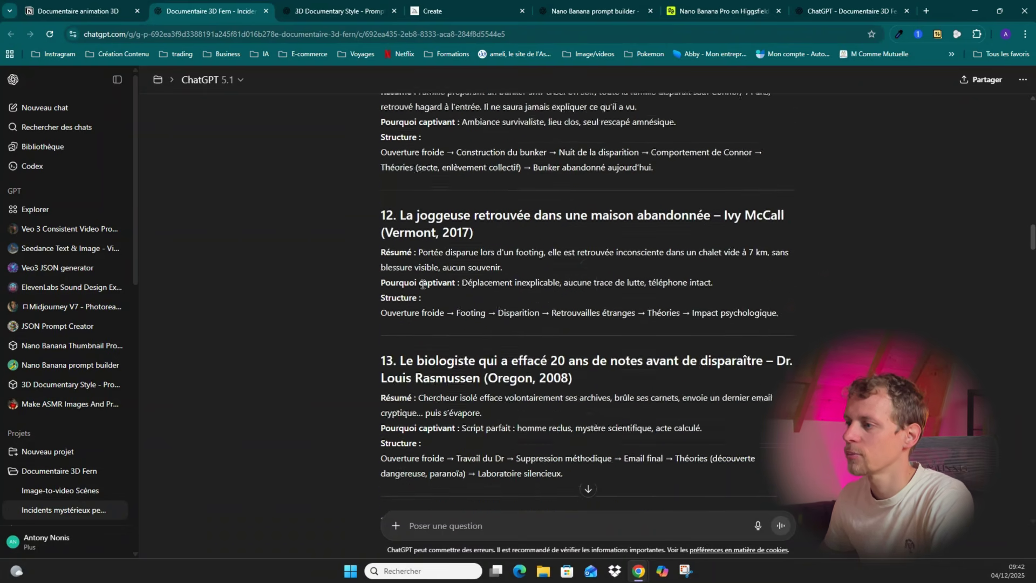
{"action": "scroll", "coordinate": [423, 289], "scroll_direction": "down", "scroll_amount": 3}
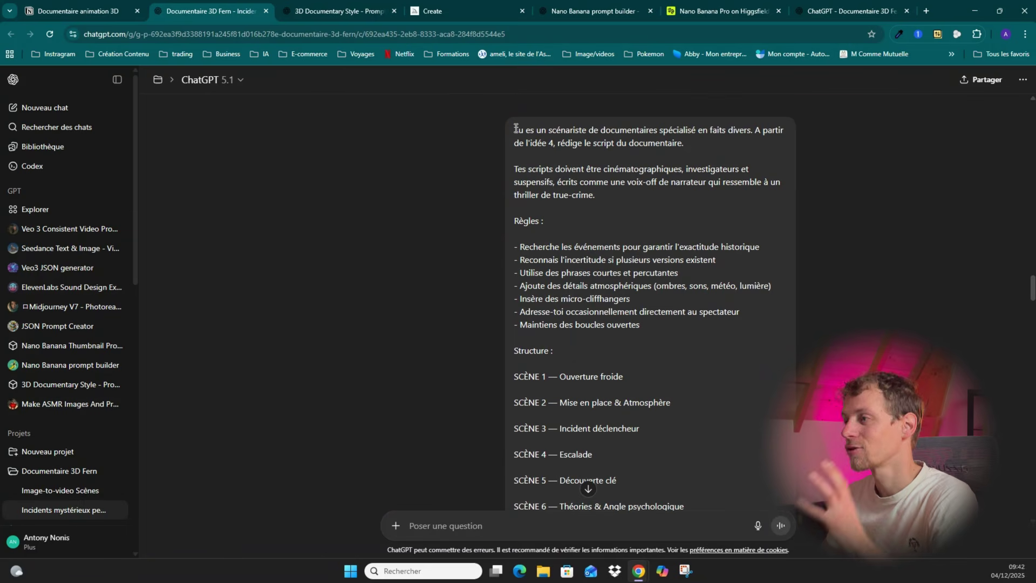
{"action": "left_click_drag", "start_coordinate": [515, 128], "coordinate": [567, 134]}
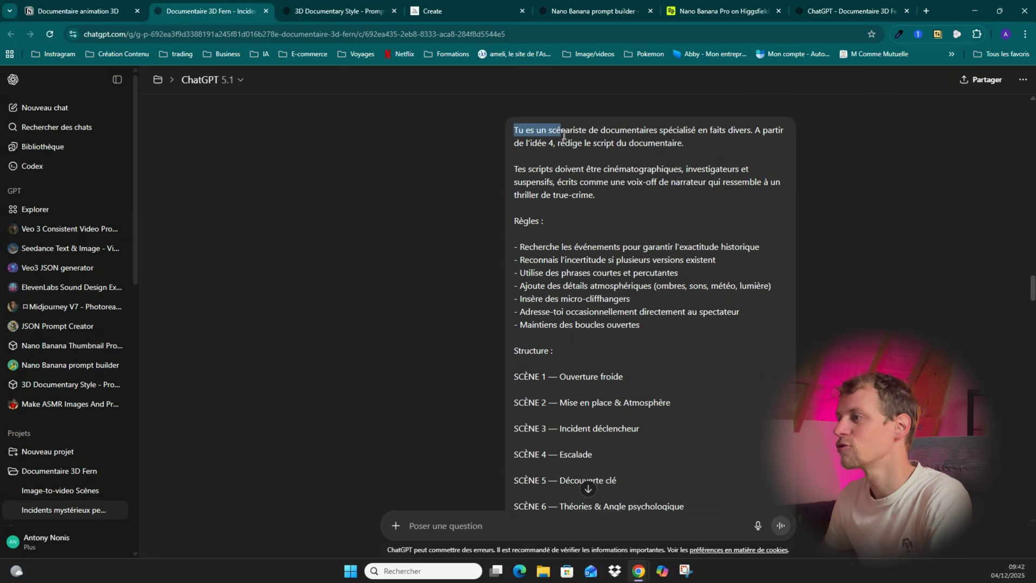
{"action": "left_click", "coordinate": [618, 134]}
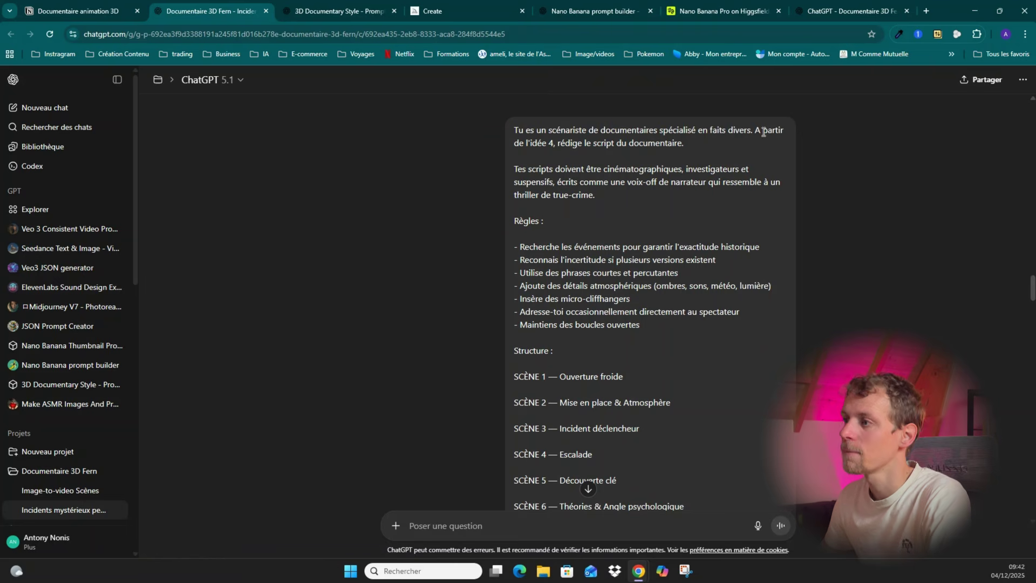
{"action": "left_click_drag", "start_coordinate": [518, 144], "coordinate": [549, 147]}
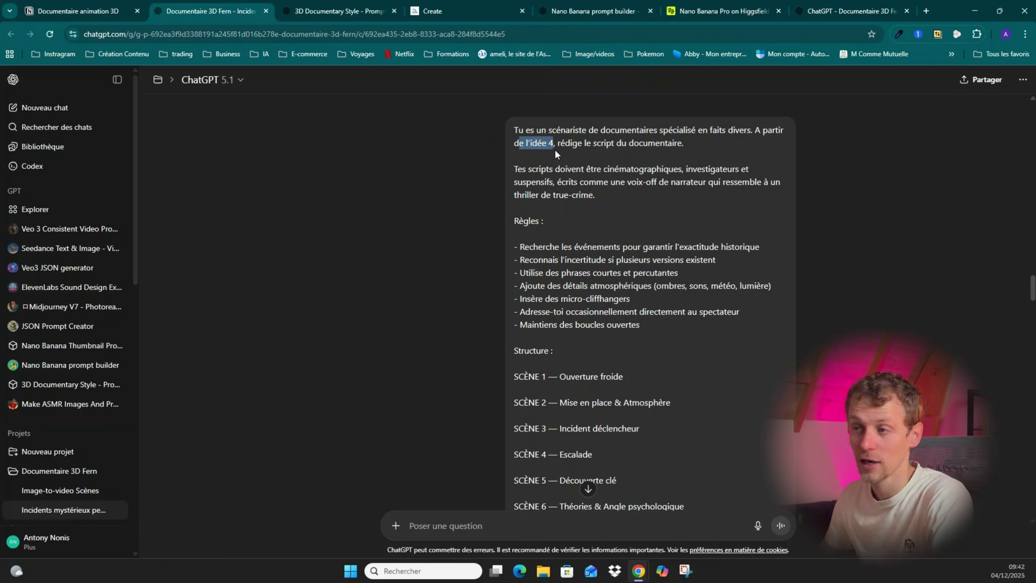
{"action": "left_click", "coordinate": [560, 155]}
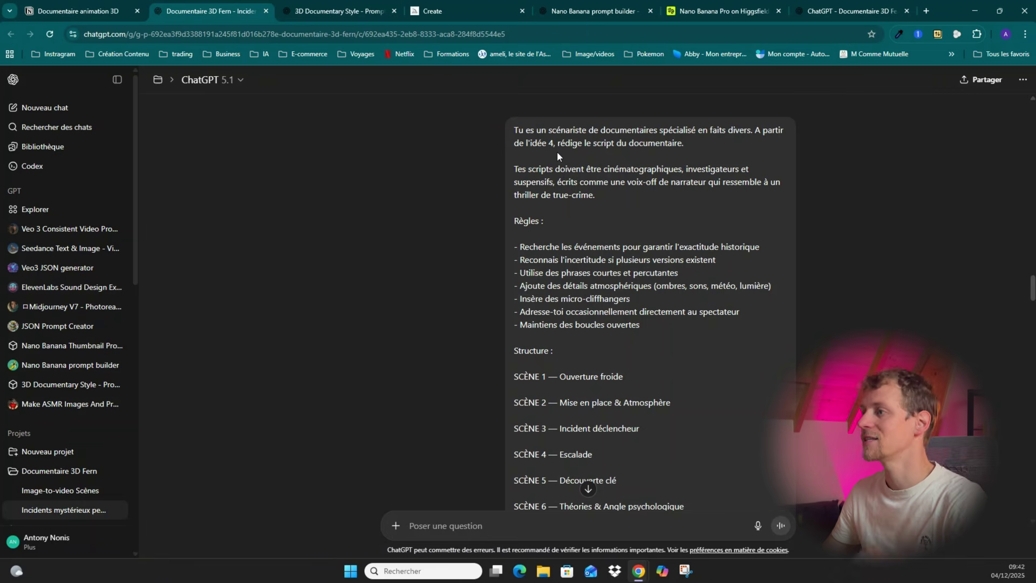
{"action": "left_click_drag", "start_coordinate": [565, 143], "coordinate": [689, 147]}
{"action": "left_click", "coordinate": [618, 169]}
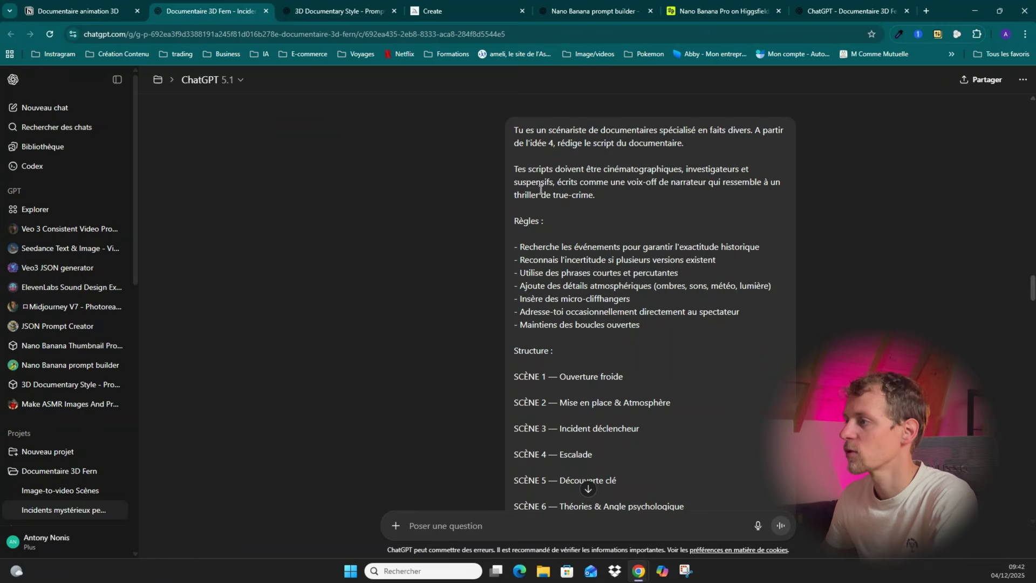
{"action": "left_click_drag", "start_coordinate": [580, 184], "coordinate": [707, 193]}
{"action": "left_click", "coordinate": [603, 196]}
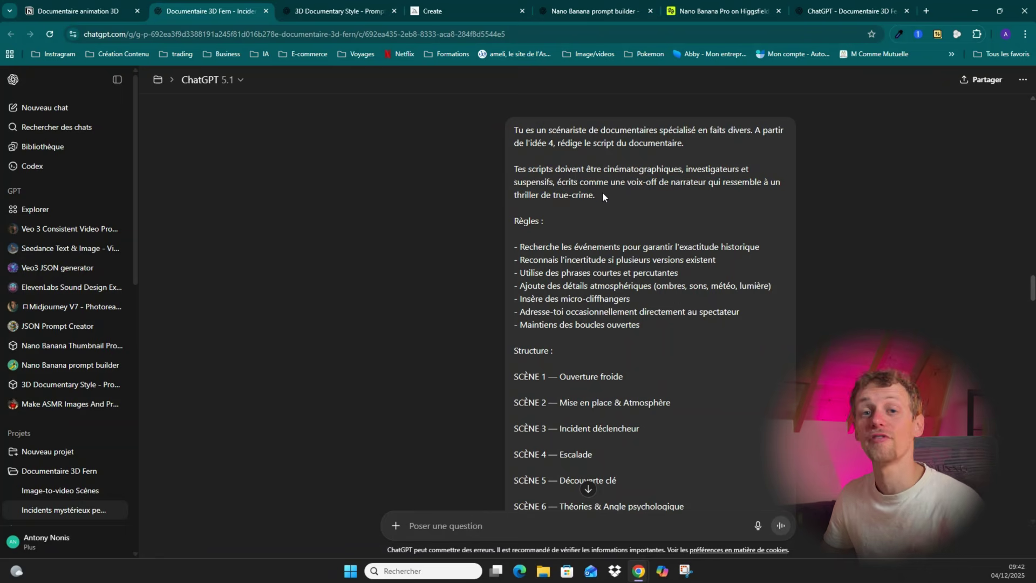
Review the script prompt's rules on historical accuracy and on acknowledging uncertainty between versions.
{"action": "scroll", "coordinate": [591, 191], "scroll_direction": "down", "scroll_amount": 1}
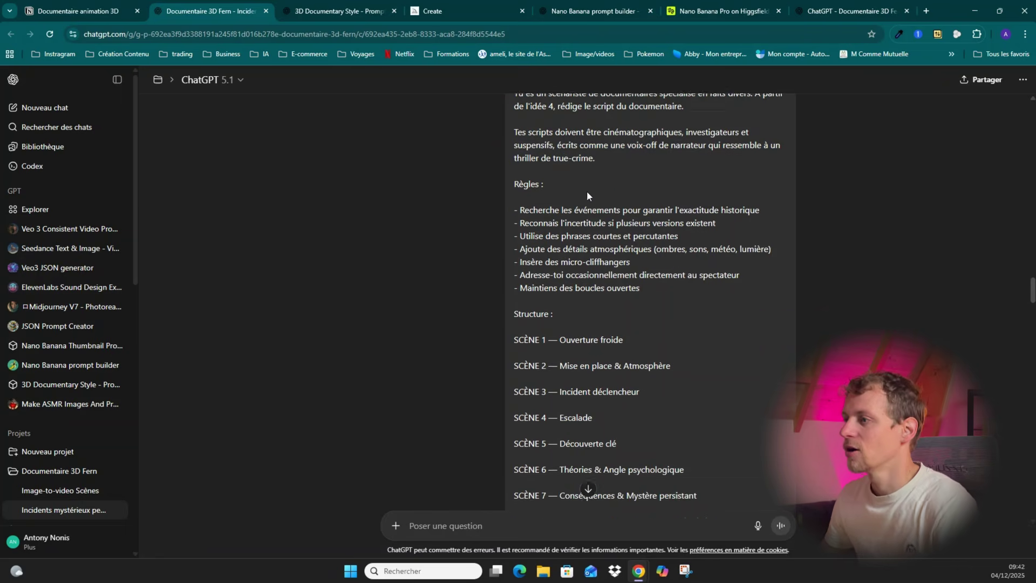
{"action": "left_click_drag", "start_coordinate": [523, 198], "coordinate": [756, 200]}
{"action": "left_click", "coordinate": [548, 208]}
{"action": "left_click_drag", "start_coordinate": [525, 208], "coordinate": [718, 215]}
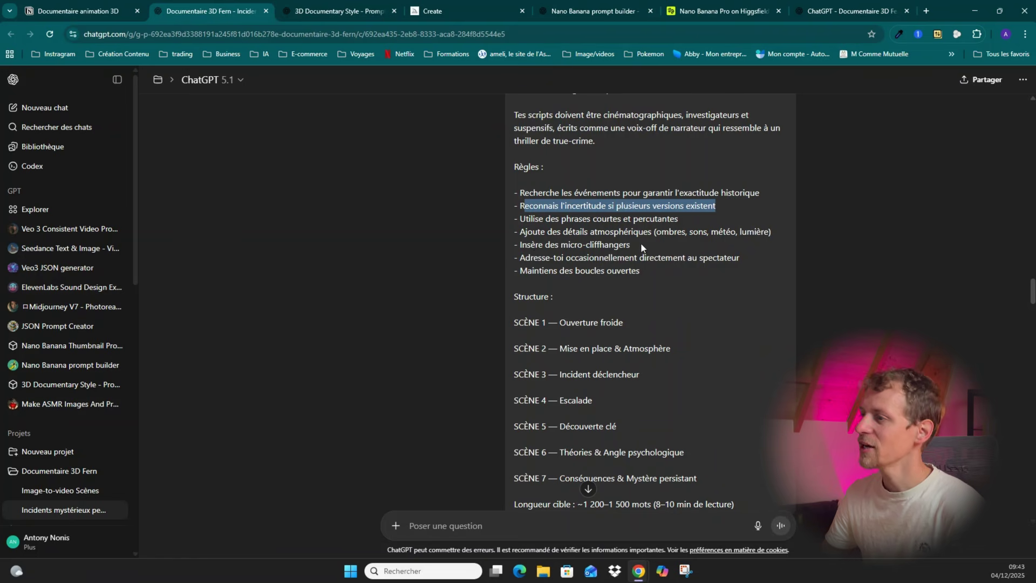
Go through the prompt's seven-scene structure, from "Ouverture froide" to "Conséquences & Mystère persistant".
{"action": "scroll", "coordinate": [535, 254], "scroll_direction": "down", "scroll_amount": 1}
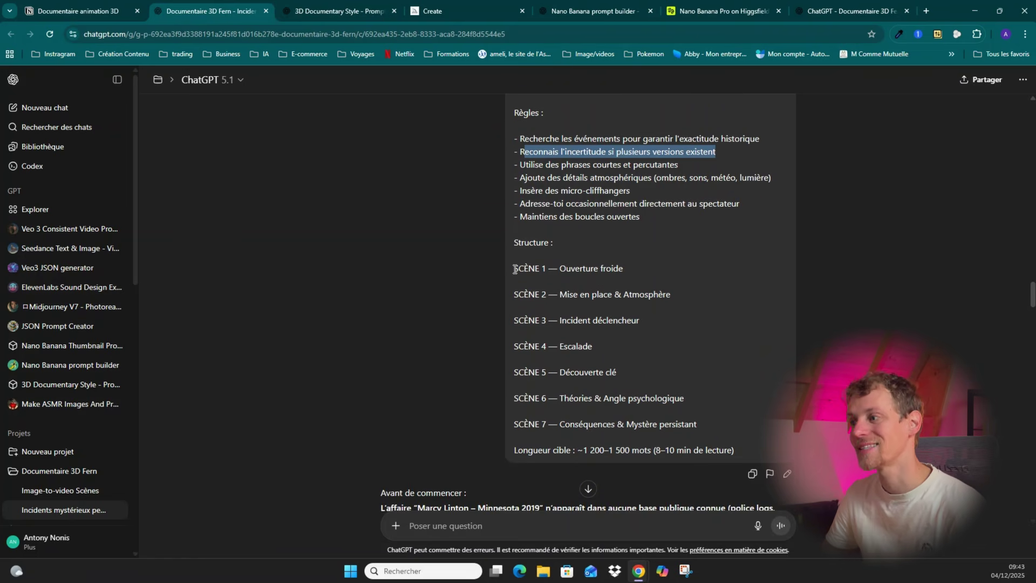
{"action": "left_click_drag", "start_coordinate": [515, 269], "coordinate": [617, 269]}
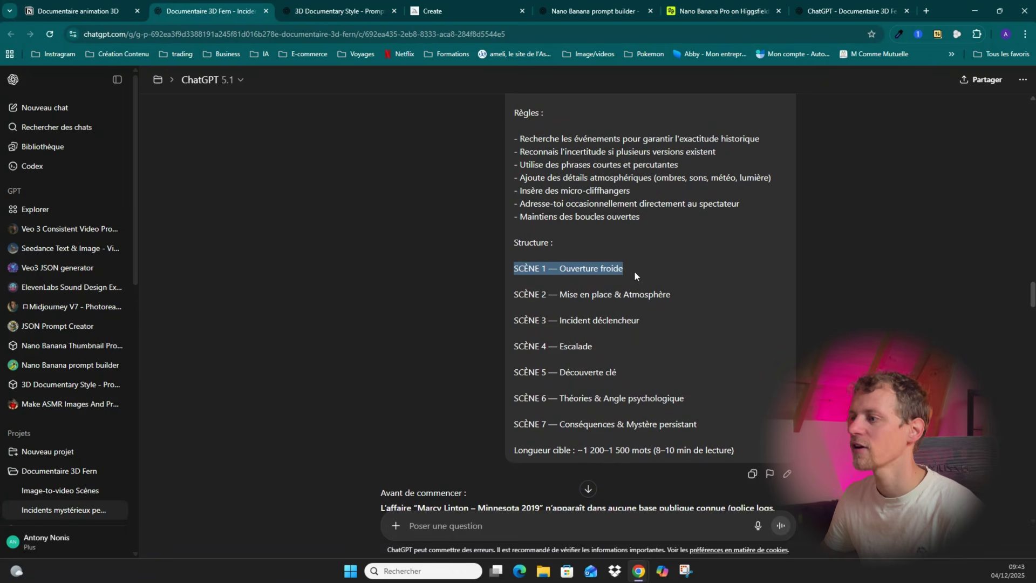
{"action": "left_click", "coordinate": [526, 301]}
{"action": "left_click_drag", "start_coordinate": [518, 294], "coordinate": [727, 293]}
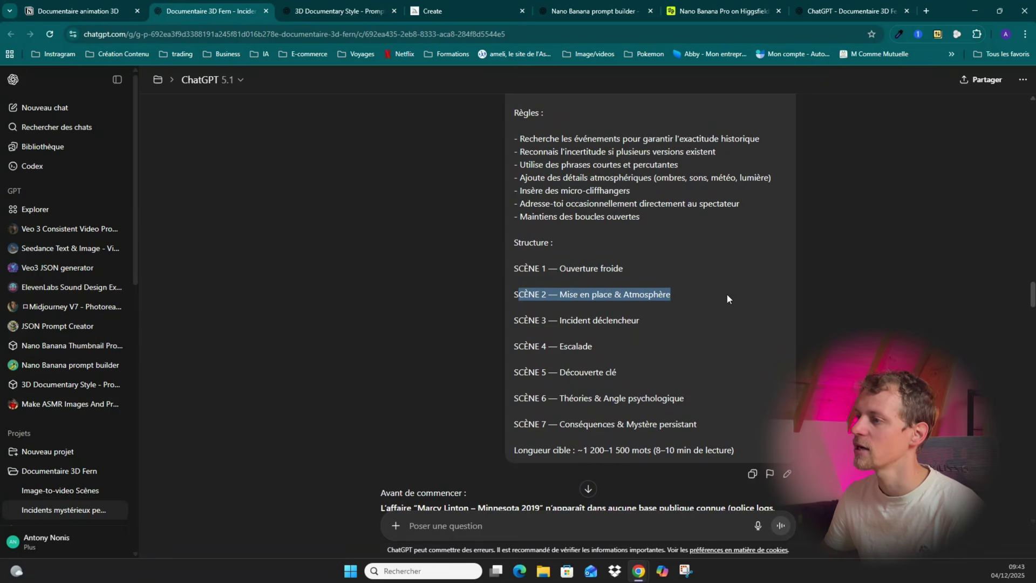
{"action": "left_click_drag", "start_coordinate": [516, 321], "coordinate": [663, 326]}
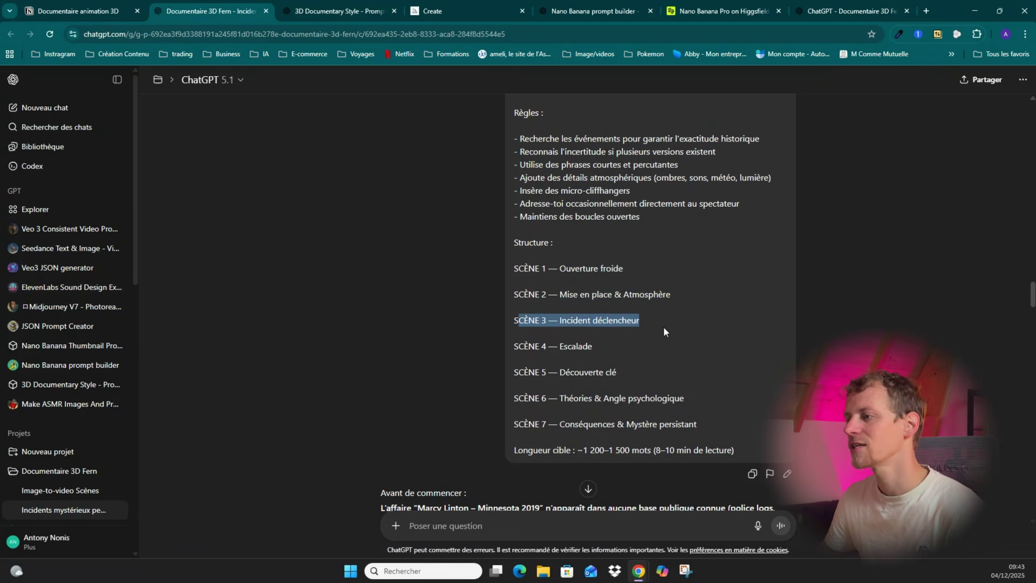
{"action": "left_click_drag", "start_coordinate": [514, 347], "coordinate": [648, 349]}
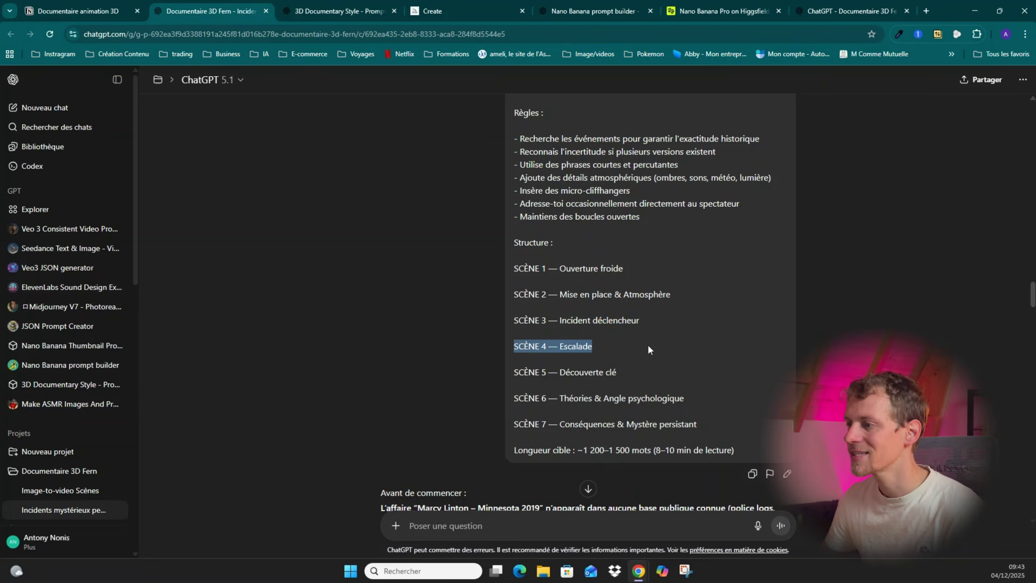
{"action": "left_click_drag", "start_coordinate": [514, 371], "coordinate": [615, 372]}
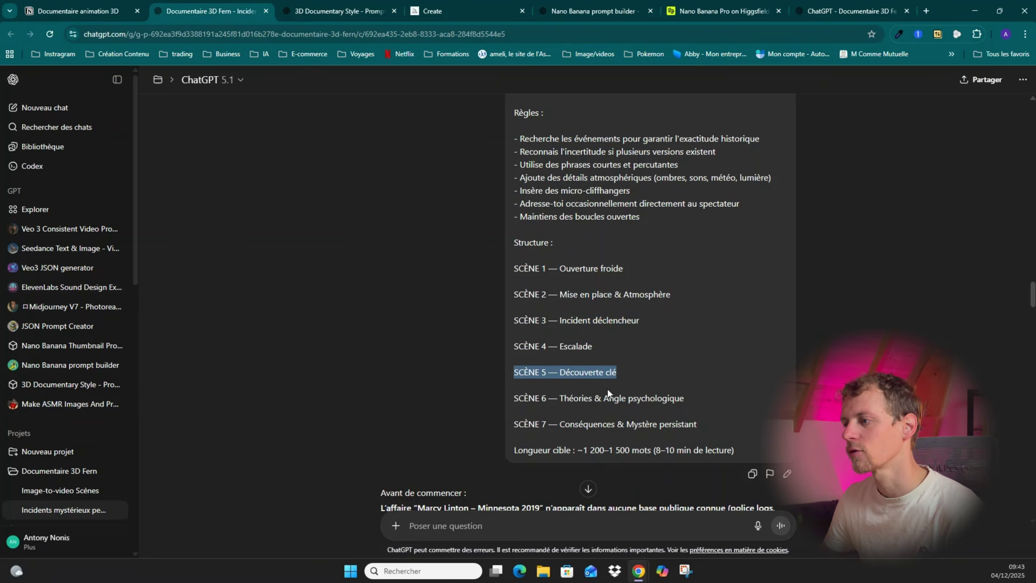
{"action": "left_click", "coordinate": [525, 400]}
{"action": "left_click_drag", "start_coordinate": [525, 400], "coordinate": [712, 406]}
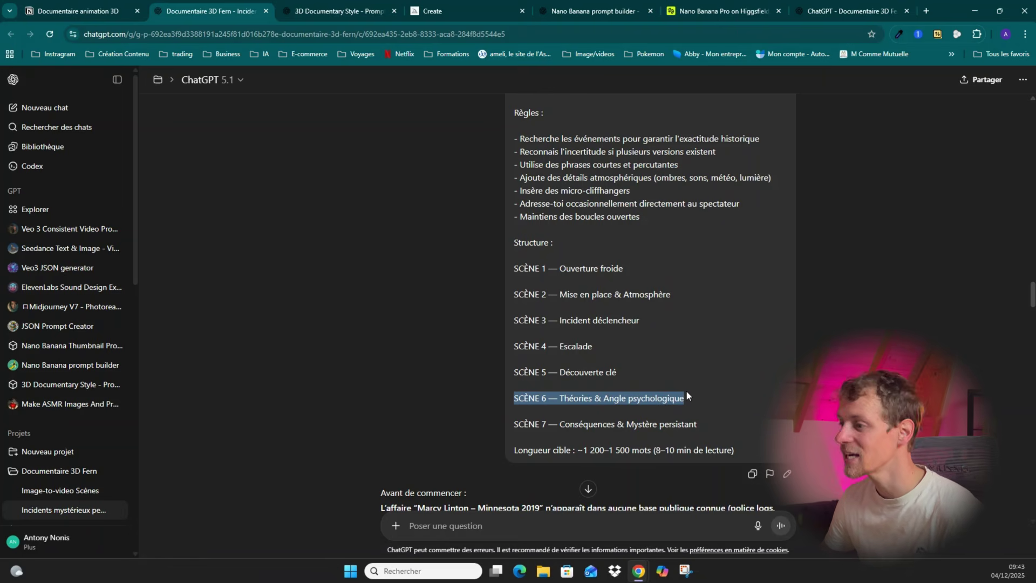
{"action": "left_click_drag", "start_coordinate": [518, 427], "coordinate": [731, 423]}
{"action": "left_click", "coordinate": [716, 420]}
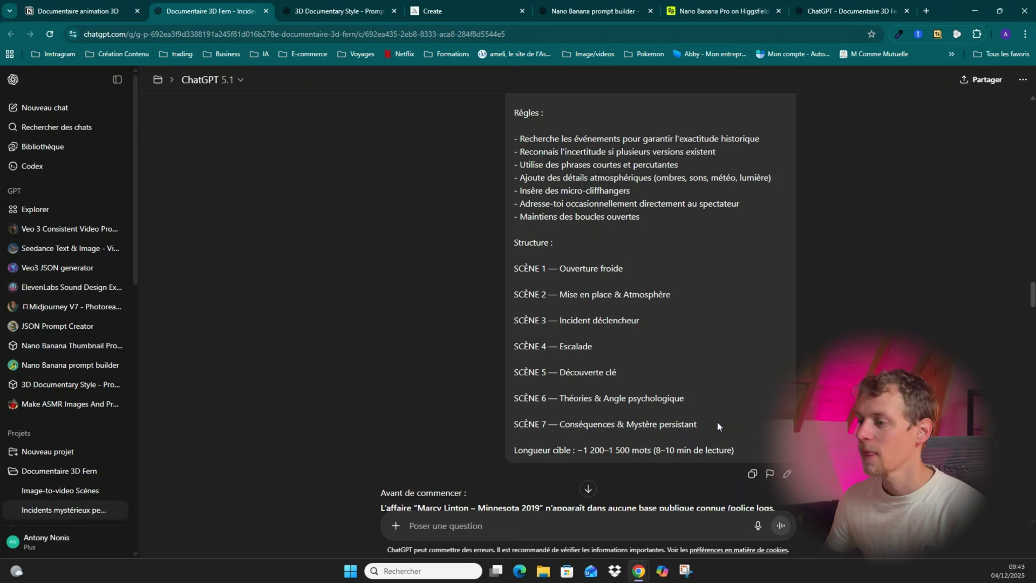
Read the reply's introductory note and the opening of the generated documentary script at "SCÈNE 1 — OUVERTURE FROIDE".
{"action": "scroll", "coordinate": [540, 281], "scroll_direction": "down", "scroll_amount": 4}
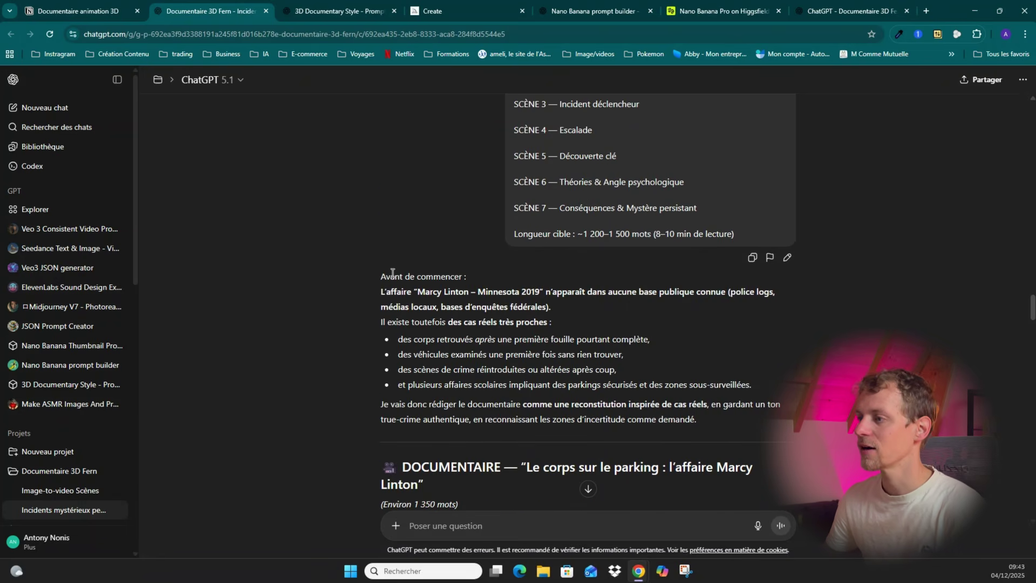
{"action": "scroll", "coordinate": [448, 264], "scroll_direction": "down", "scroll_amount": 2}
{"action": "scroll", "coordinate": [512, 238], "scroll_direction": "down", "scroll_amount": 4}
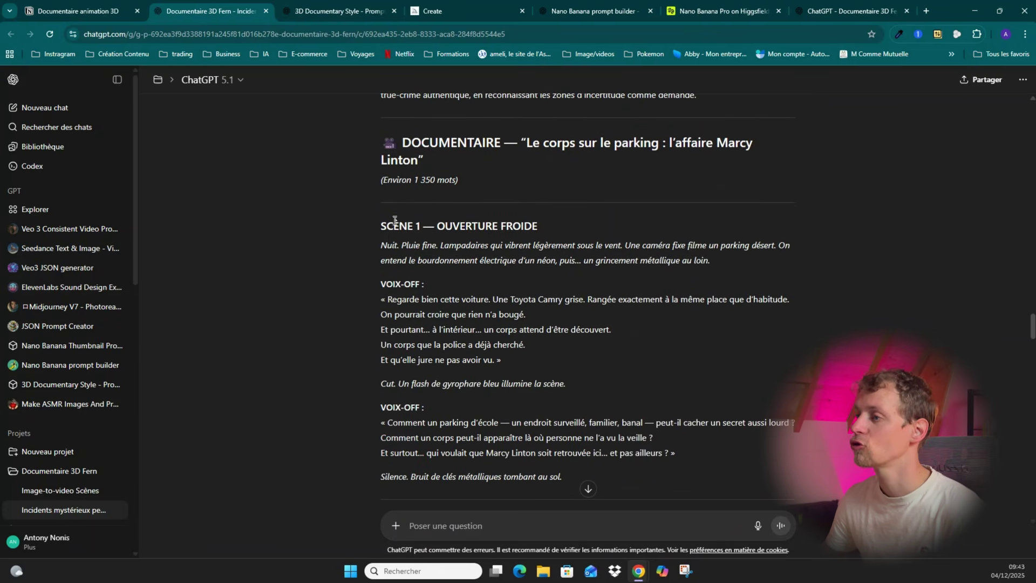
Select the full Scene 1 text of the script, from the "OUVERTURE FROIDE" heading to the closing line about falling metal keys.
{"action": "scroll", "coordinate": [397, 218], "scroll_direction": "down", "scroll_amount": 1}
{"action": "left_click_drag", "start_coordinate": [380, 172], "coordinate": [610, 418]}
{"action": "scroll", "coordinate": [610, 366], "scroll_direction": "down", "scroll_amount": 10}
{"action": "scroll", "coordinate": [561, 308], "scroll_direction": "down", "scroll_amount": 20}
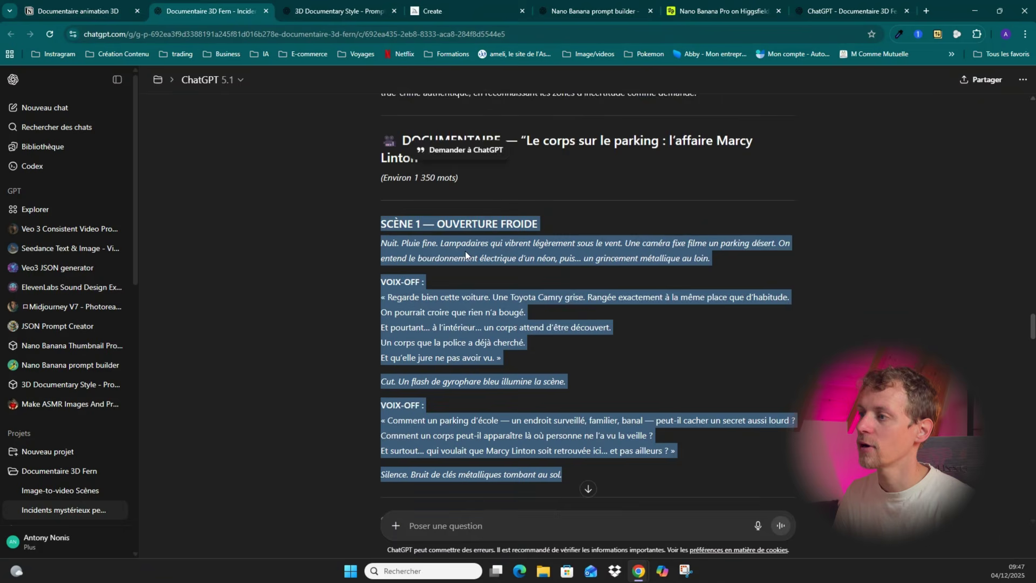
{"action": "scroll", "coordinate": [465, 251], "scroll_direction": "up", "scroll_amount": 3}
{"action": "scroll", "coordinate": [506, 300], "scroll_direction": "down", "scroll_amount": 2}
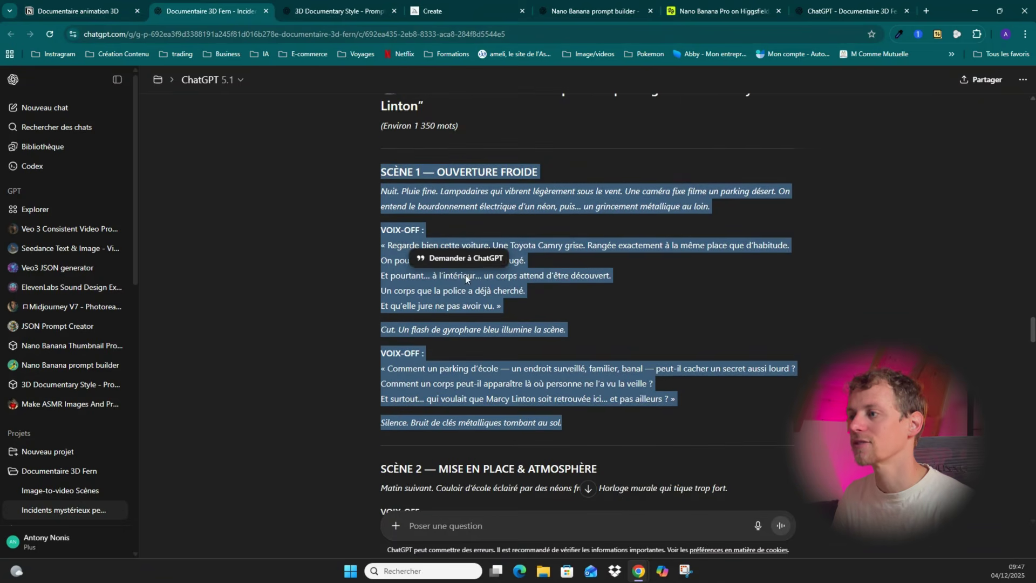
{"action": "left_click", "coordinate": [465, 248]}
{"action": "left_click_drag", "start_coordinate": [564, 424], "coordinate": [352, 160]}
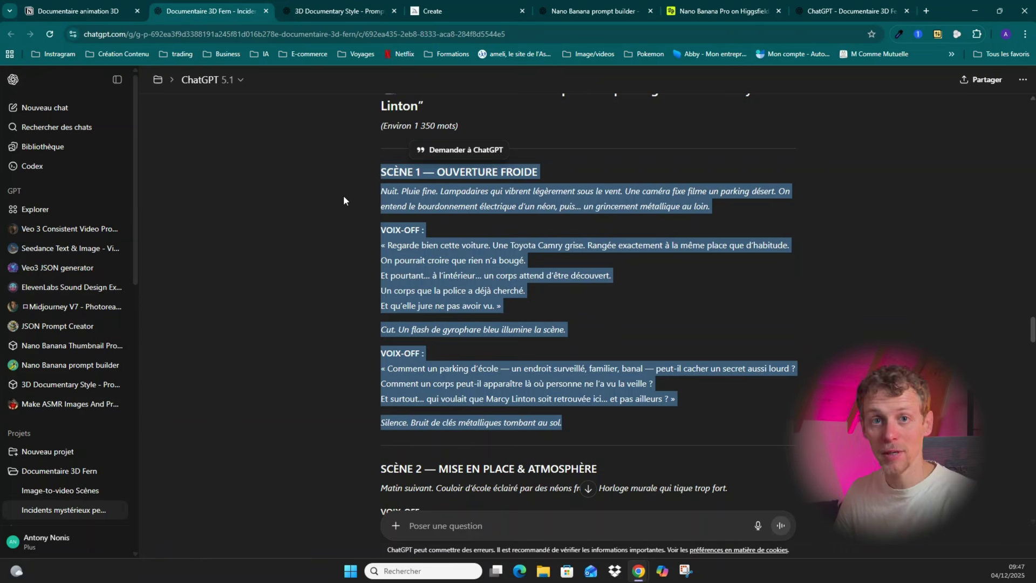
Open the "3D Documentary Style - Prompt generator" chat and review the Scene 1 script sent to it as the request.
{"action": "left_click", "coordinate": [324, 11]}
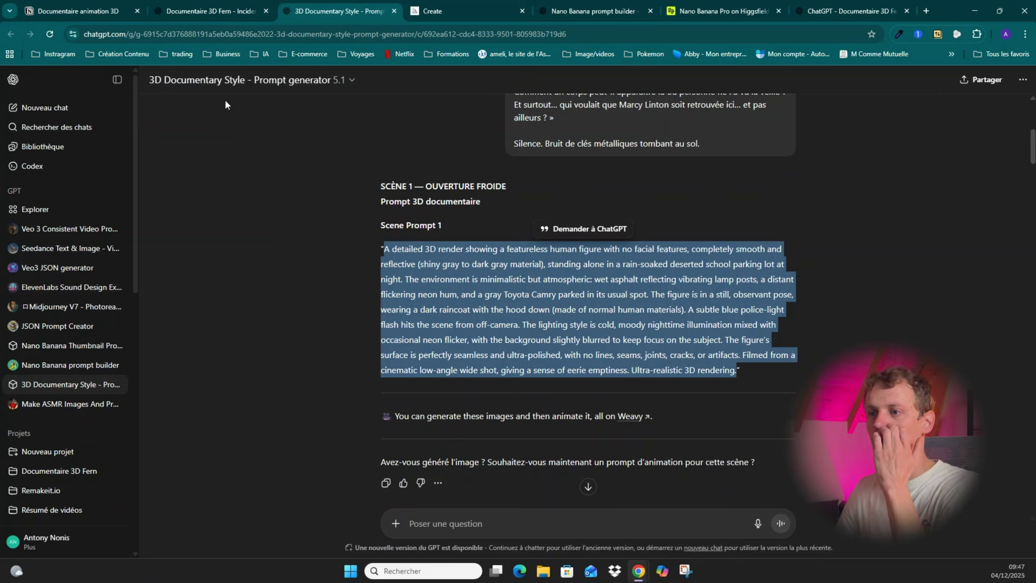
{"action": "left_click", "coordinate": [286, 263]}
{"action": "scroll", "coordinate": [535, 190], "scroll_direction": "up", "scroll_amount": 6}
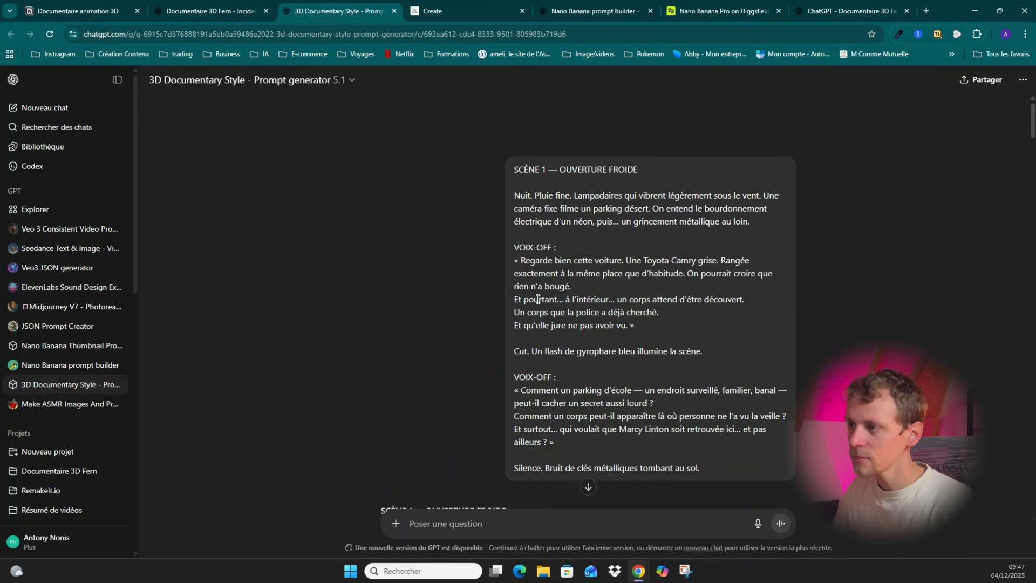
{"action": "left_click_drag", "start_coordinate": [512, 169], "coordinate": [763, 482]}
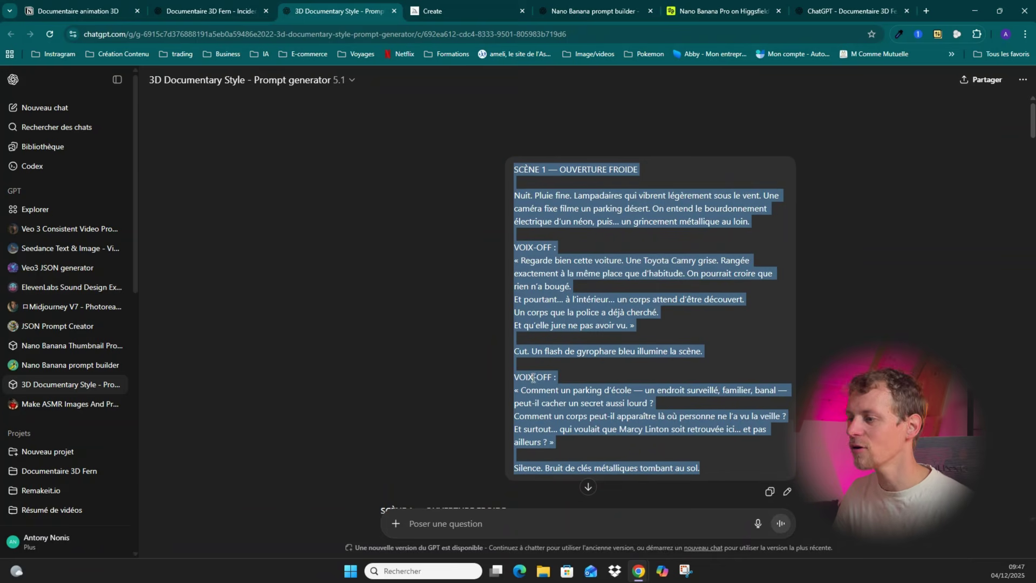
{"action": "scroll", "coordinate": [489, 280], "scroll_direction": "down", "scroll_amount": 1}
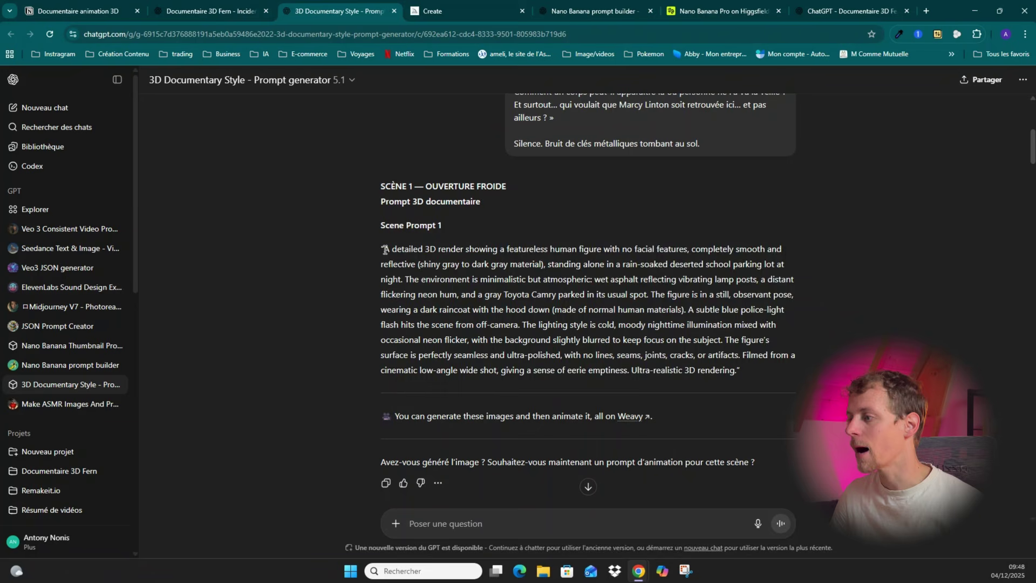
Copy the text of Scene Prompt 1 without its quotation marks, switch to Midjourney, and submit it as an image prompt.
{"action": "left_click_drag", "start_coordinate": [384, 250], "coordinate": [737, 374]}
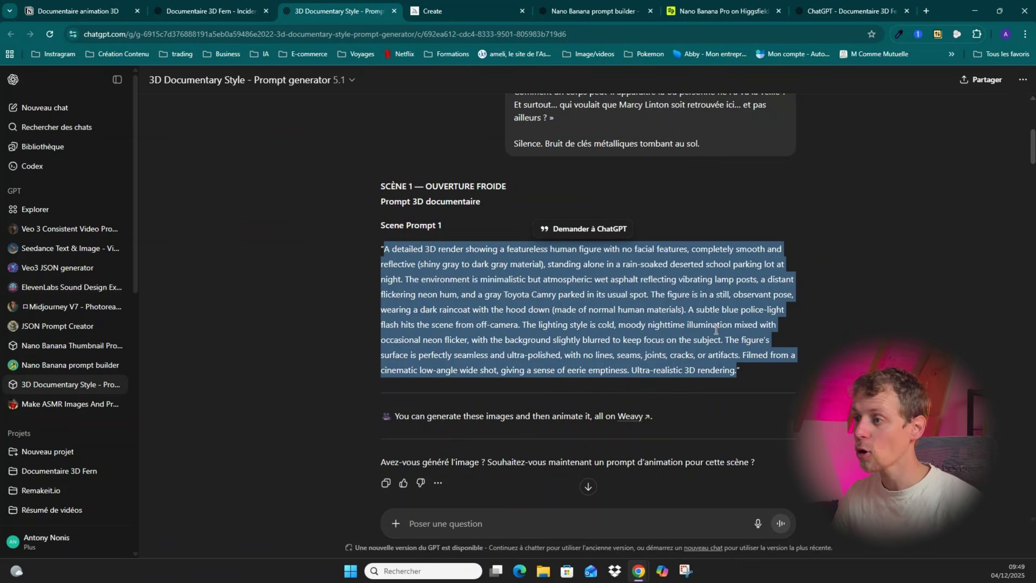
{"action": "key", "text": "ctrl+c"}
{"action": "key", "text": "ctrl+Tab"}
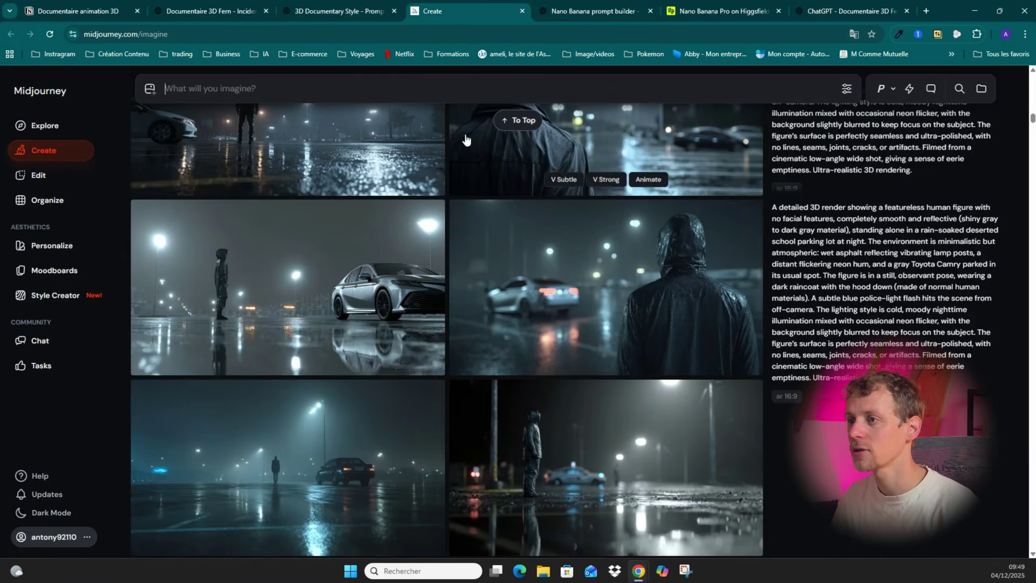
{"action": "left_click", "coordinate": [242, 89]}
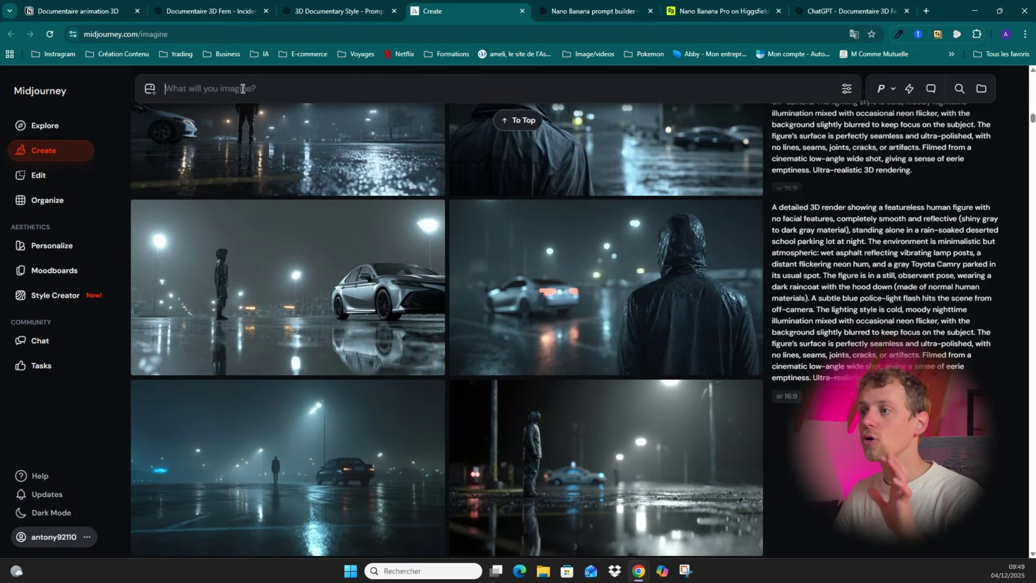
{"action": "key", "text": "ctrl+v"}
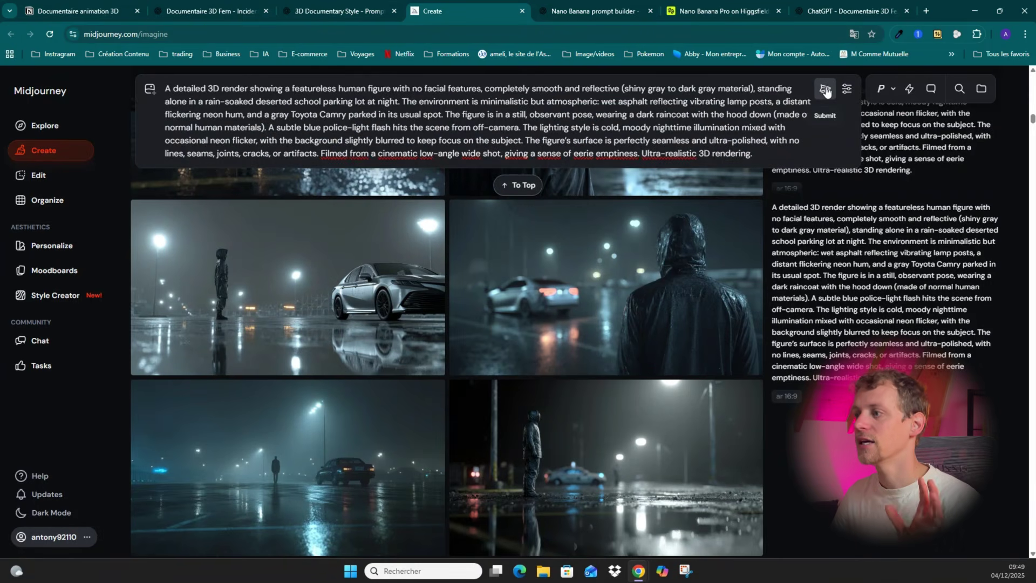
{"action": "left_click", "coordinate": [825, 89]}
Examine the rainy parking-lot images generated from Scene Prompt 1, comparing the figures' hoods, faceless heads and nearby cars.
{"action": "scroll", "coordinate": [795, 251], "scroll_direction": "up", "scroll_amount": 4}
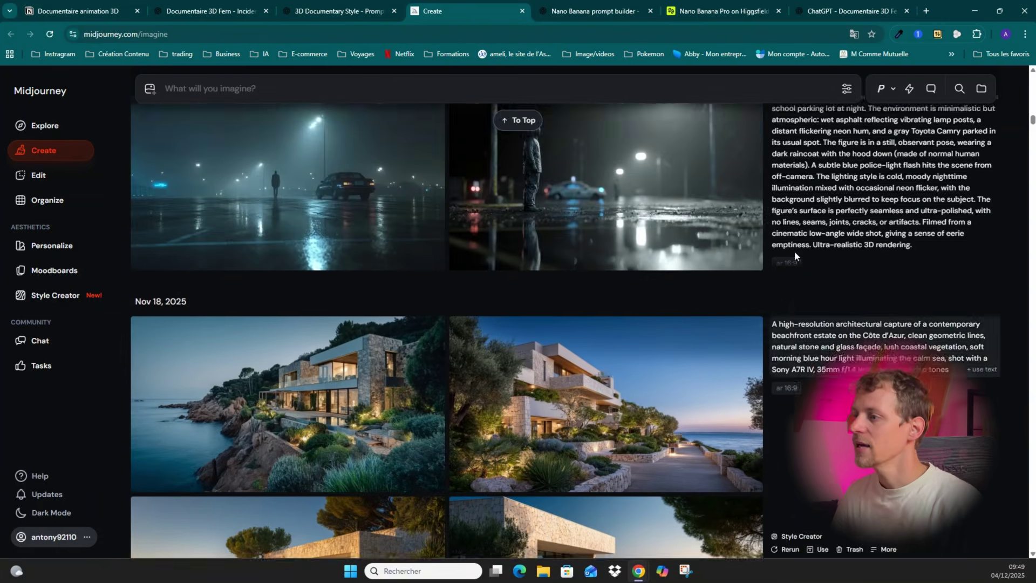
{"action": "scroll", "coordinate": [696, 291], "scroll_direction": "up", "scroll_amount": 2}
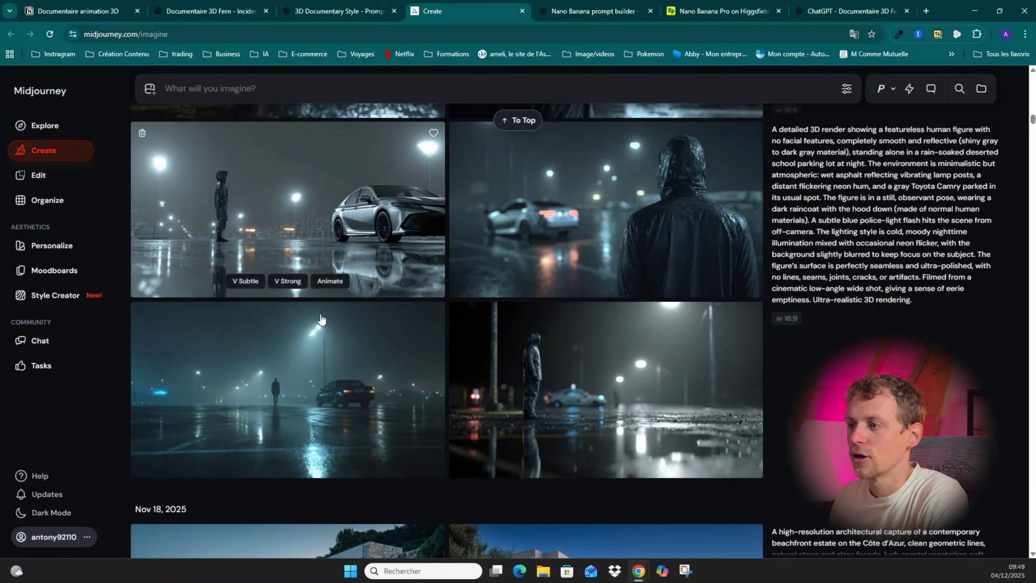
{"action": "scroll", "coordinate": [712, 355], "scroll_direction": "up", "scroll_amount": 2}
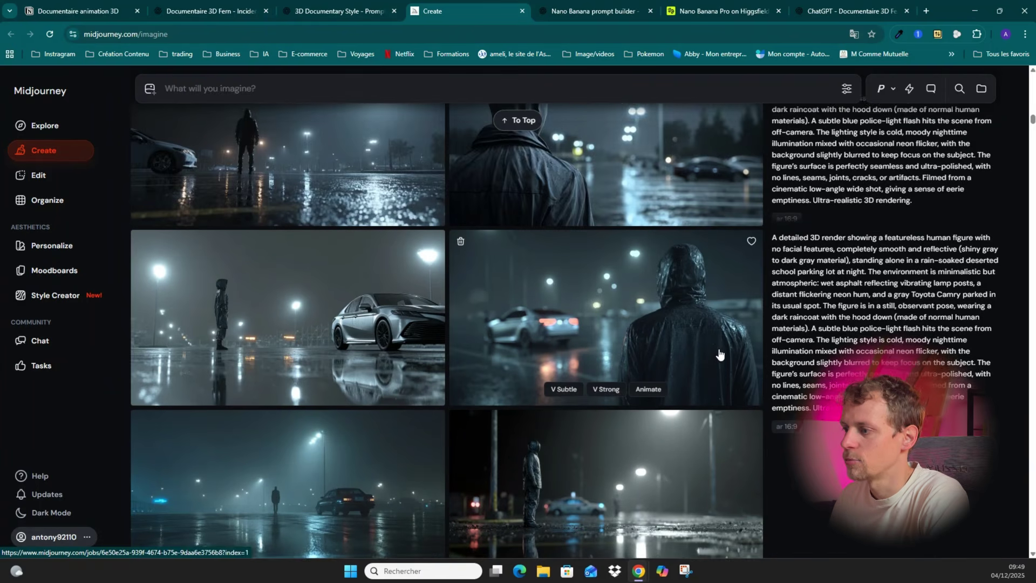
{"action": "scroll", "coordinate": [713, 355], "scroll_direction": "down", "scroll_amount": 2}
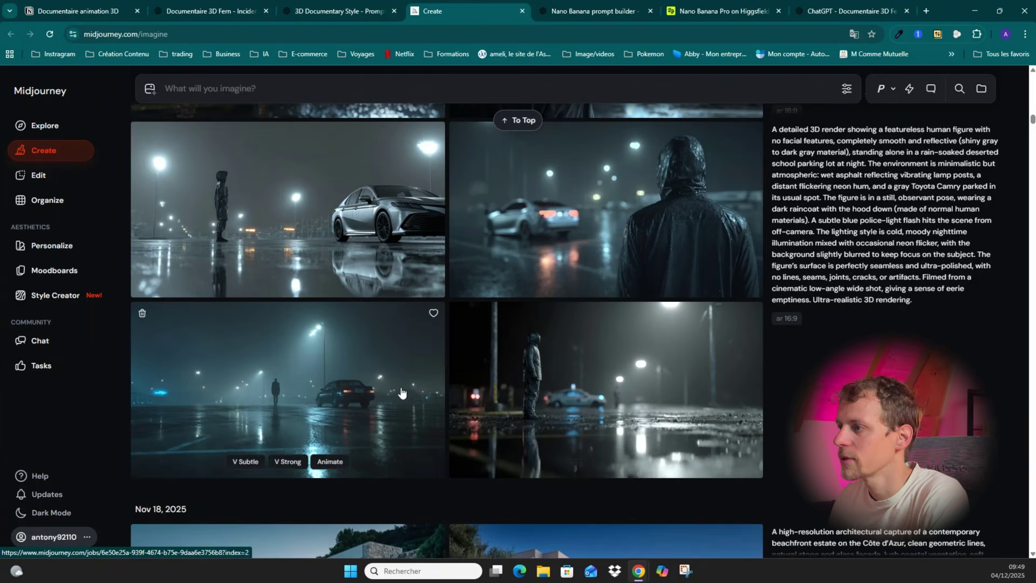
{"action": "scroll", "coordinate": [580, 399], "scroll_direction": "up", "scroll_amount": 1}
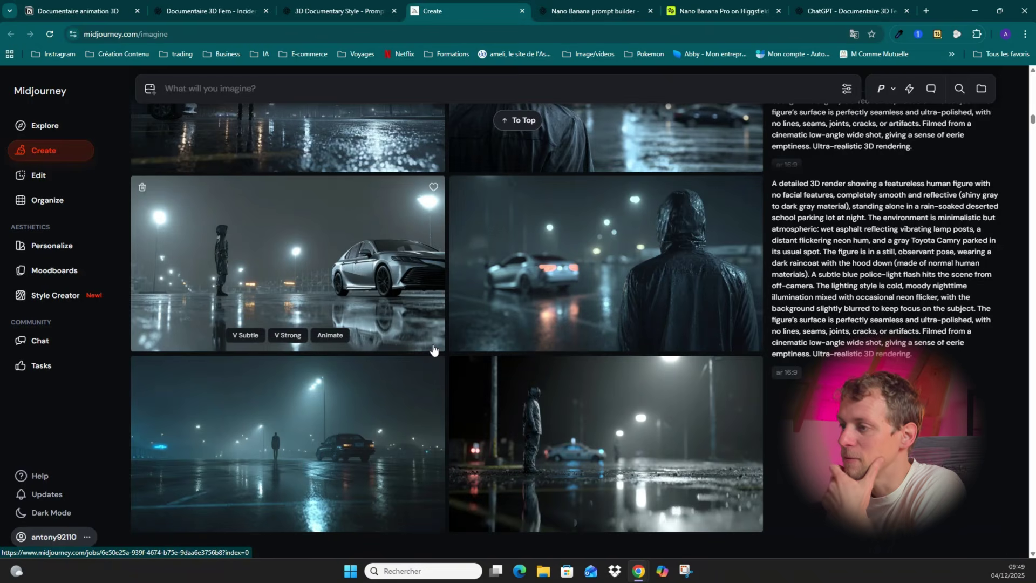
{"action": "scroll", "coordinate": [534, 366], "scroll_direction": "up", "scroll_amount": 3}
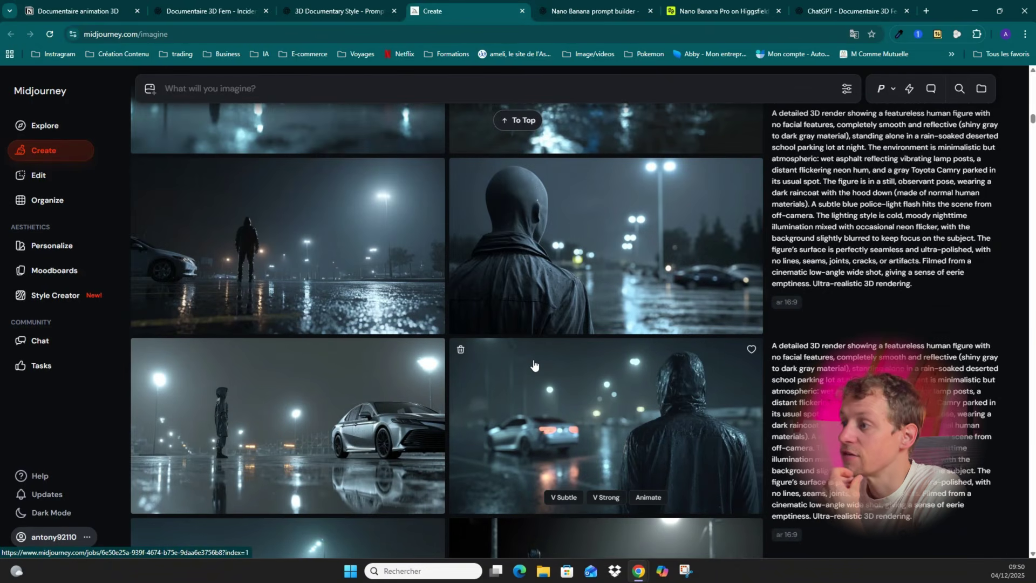
{"action": "scroll", "coordinate": [534, 366], "scroll_direction": "up", "scroll_amount": 3}
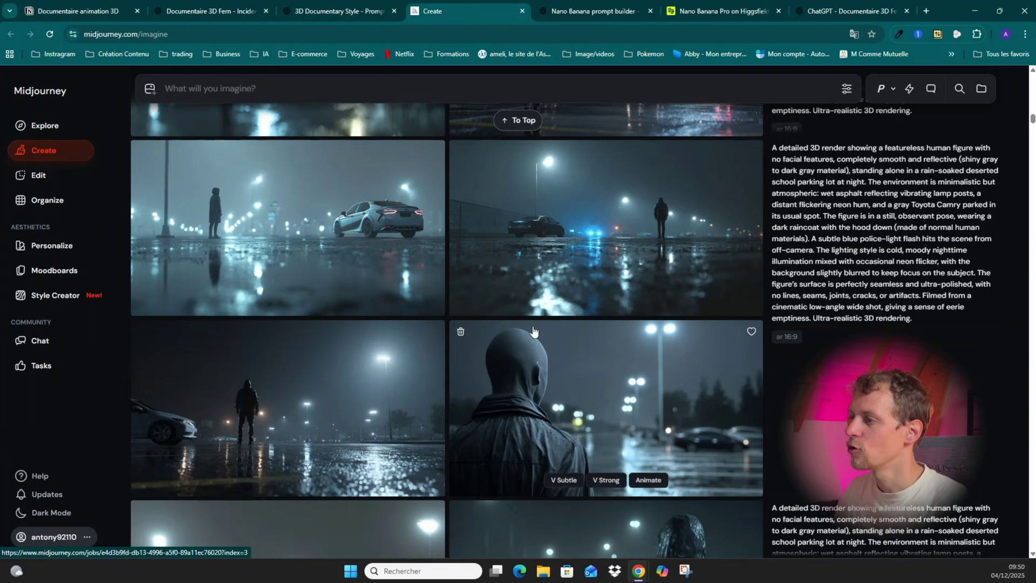
{"action": "scroll", "coordinate": [541, 370], "scroll_direction": "down", "scroll_amount": 2}
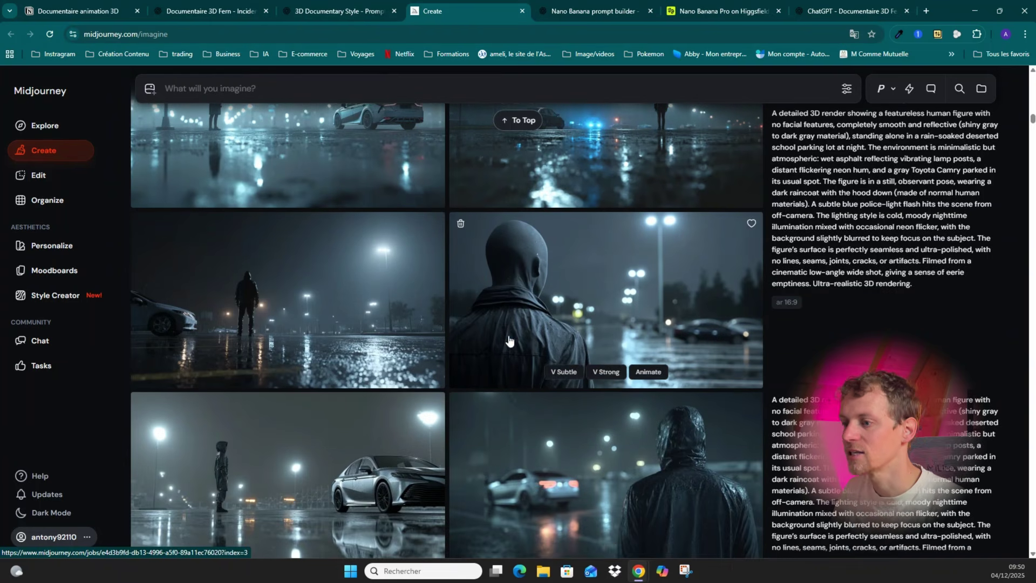
{"action": "scroll", "coordinate": [596, 418], "scroll_direction": "down", "scroll_amount": 1}
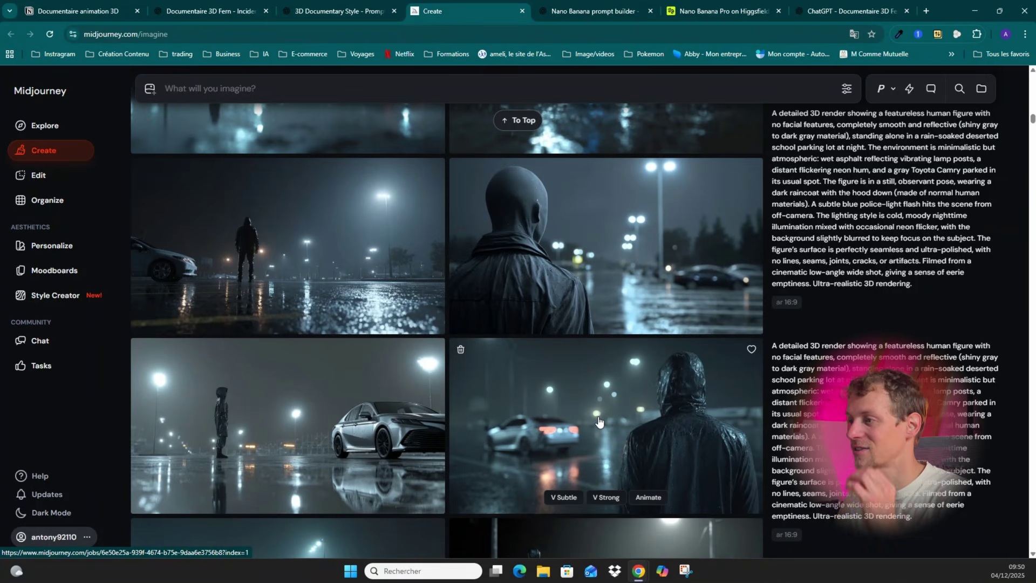
Compare the remaining batches made from the same prompt, checking their framing, night lighting and figure style.
{"action": "scroll", "coordinate": [564, 399], "scroll_direction": "up", "scroll_amount": 5}
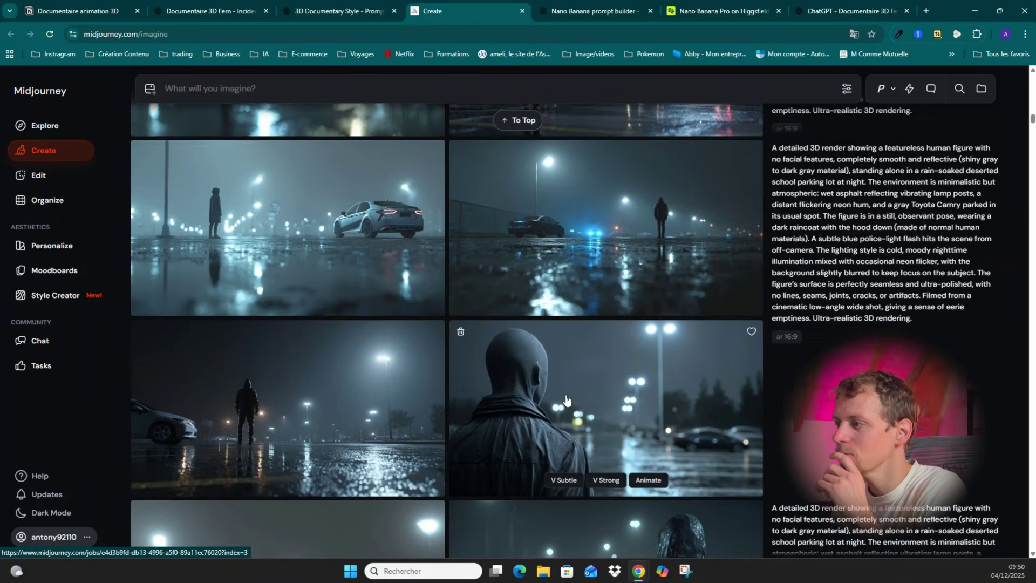
{"action": "scroll", "coordinate": [561, 391], "scroll_direction": "up", "scroll_amount": 3}
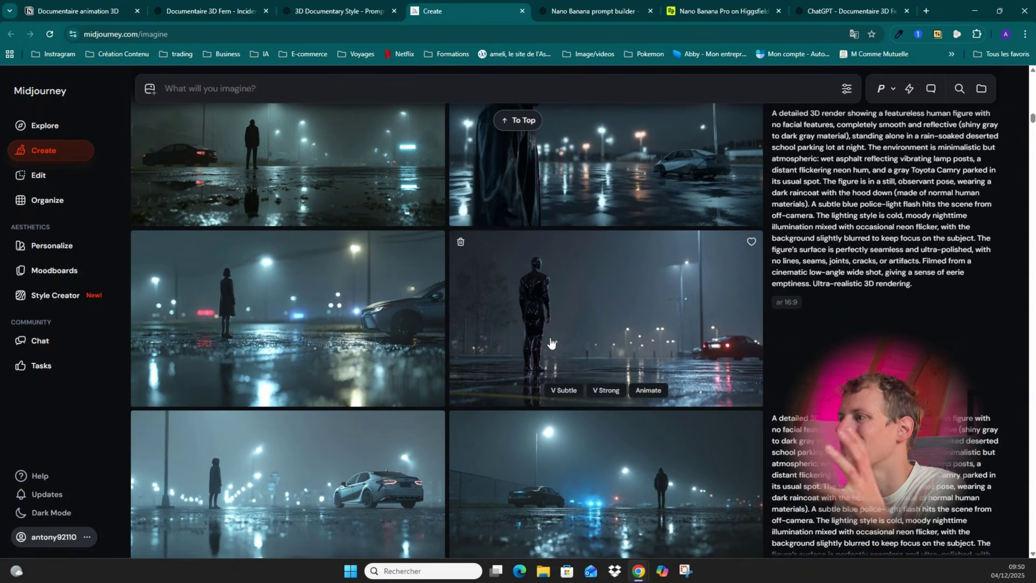
{"action": "scroll", "coordinate": [550, 343], "scroll_direction": "up", "scroll_amount": 1}
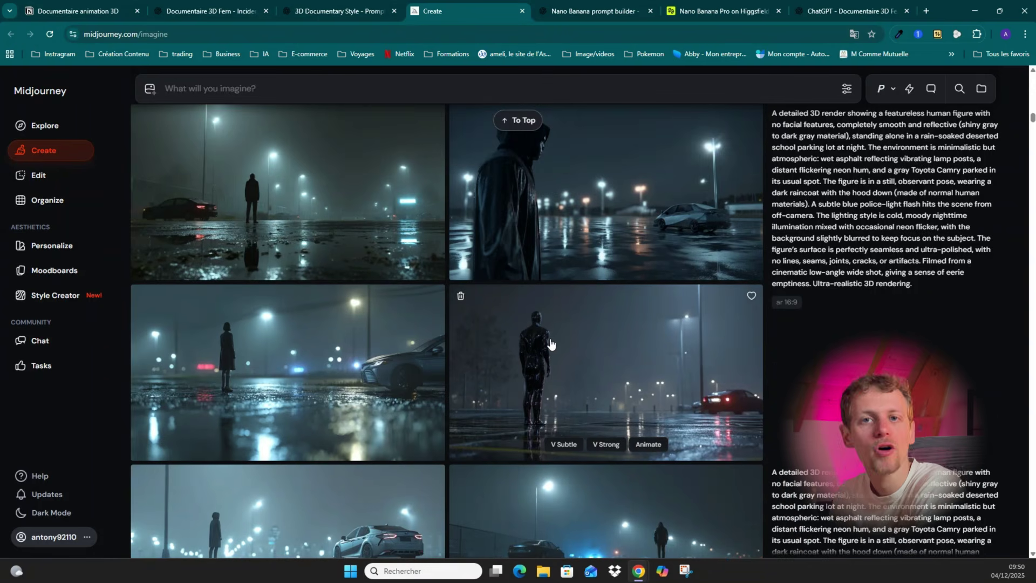
{"action": "scroll", "coordinate": [550, 343], "scroll_direction": "up", "scroll_amount": 2}
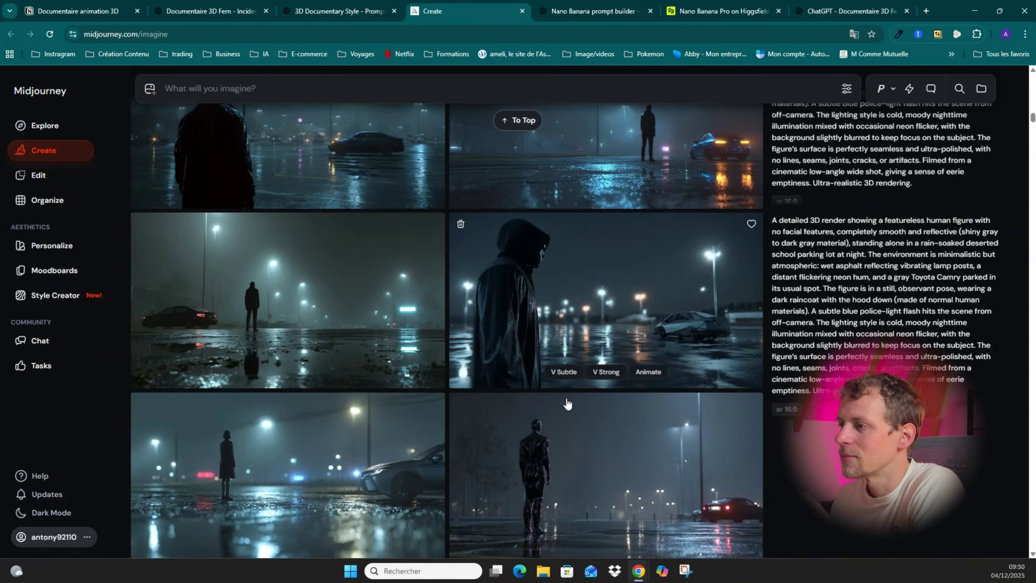
{"action": "scroll", "coordinate": [574, 418], "scroll_direction": "up", "scroll_amount": 1}
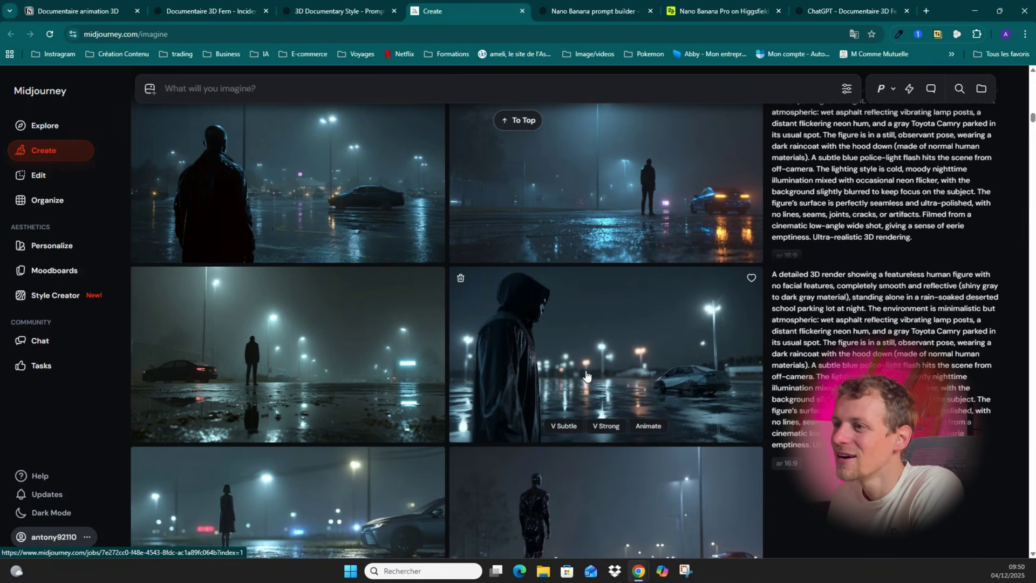
{"action": "scroll", "coordinate": [587, 375], "scroll_direction": "up", "scroll_amount": 3}
{"action": "scroll", "coordinate": [563, 306], "scroll_direction": "up", "scroll_amount": 2}
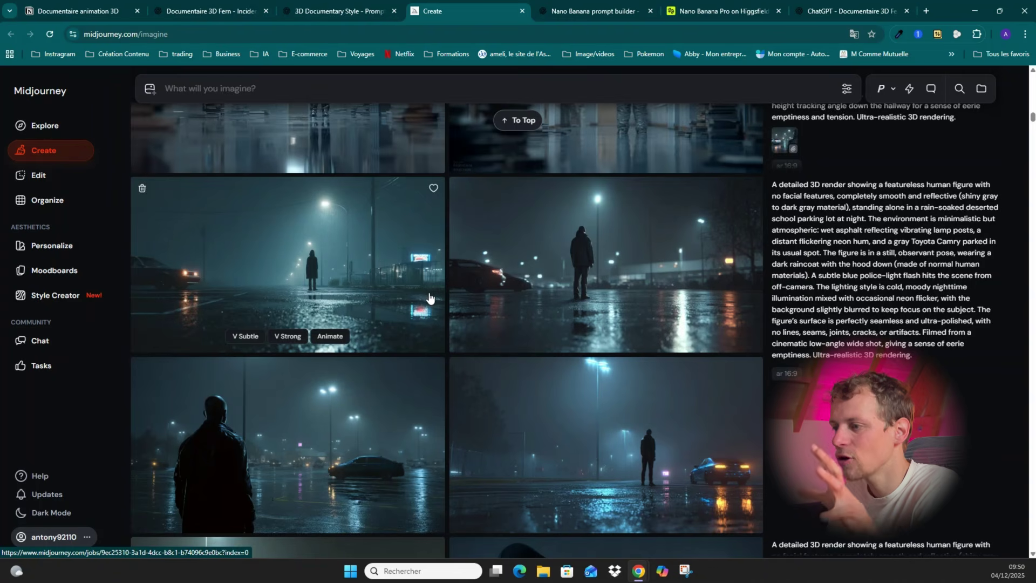
{"action": "scroll", "coordinate": [430, 297], "scroll_direction": "down", "scroll_amount": 4}
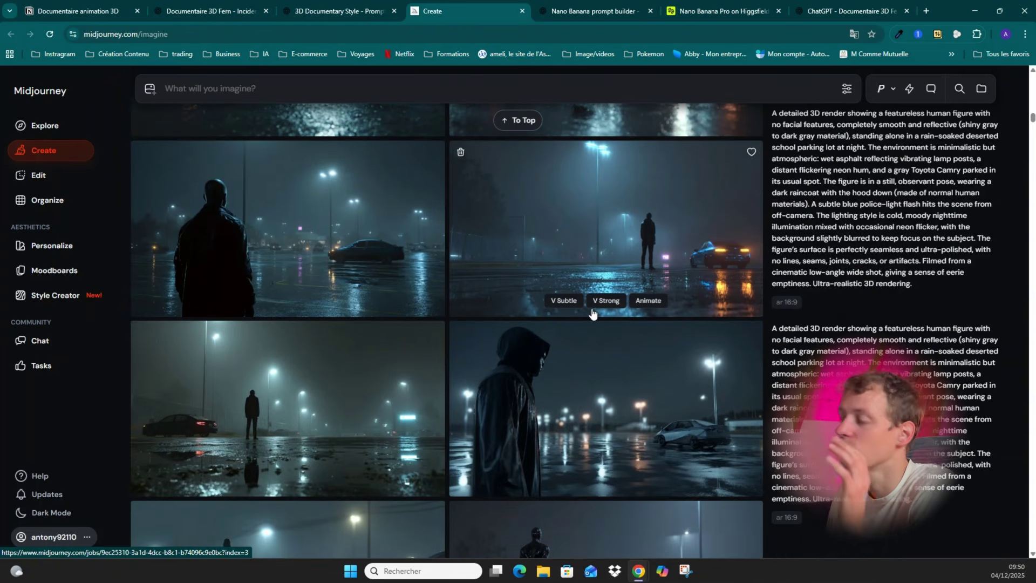
Return to the script chat and highlight Scene 1's visual cues: the rainy night, the fixed camera on a parking lot, and "Une Toyota Camry grise".
{"action": "key", "text": "ctrl+2"}
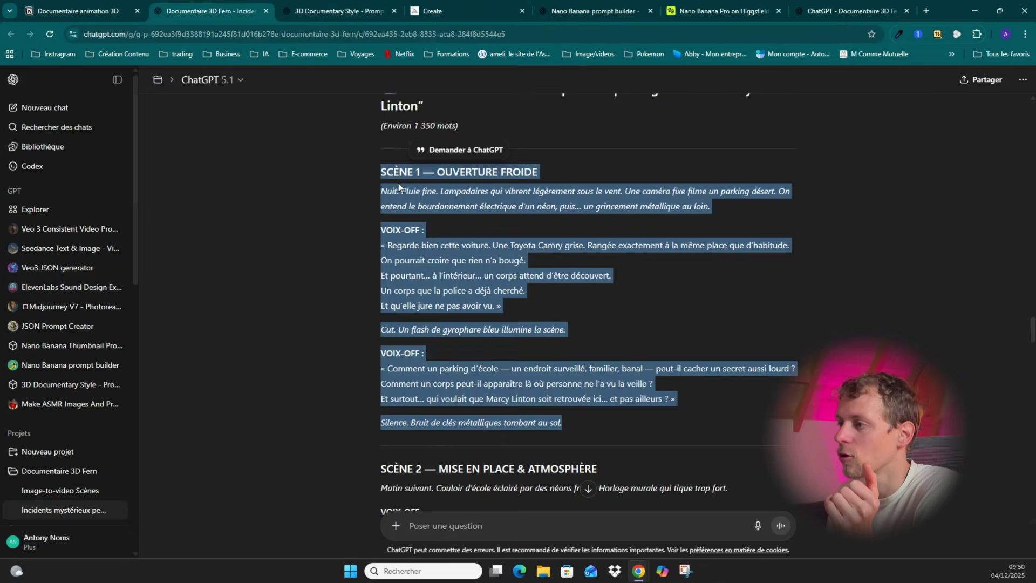
{"action": "left_click", "coordinate": [448, 257]}
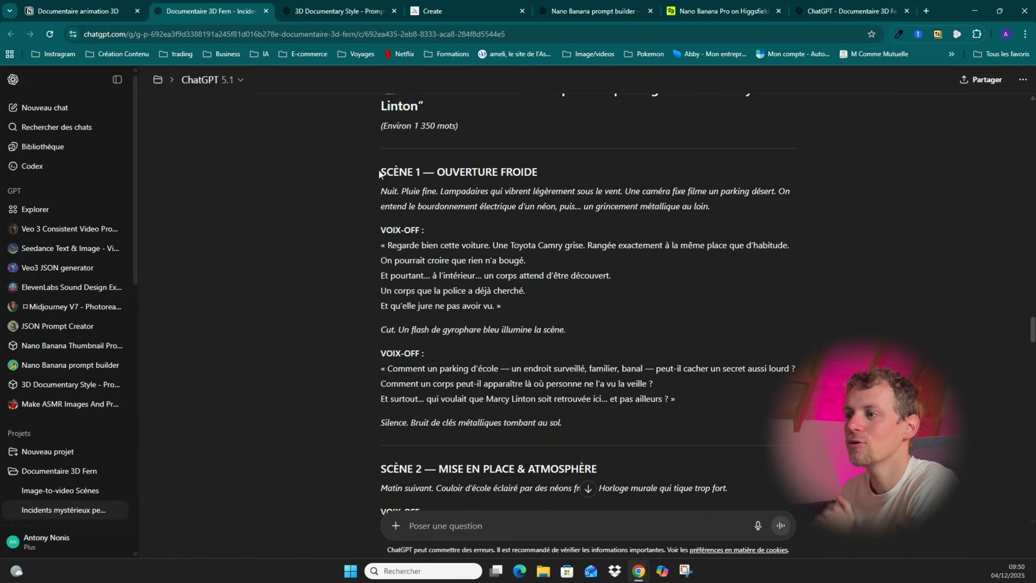
{"action": "left_click_drag", "start_coordinate": [380, 194], "coordinate": [462, 207]}
{"action": "left_click", "coordinate": [462, 193]}
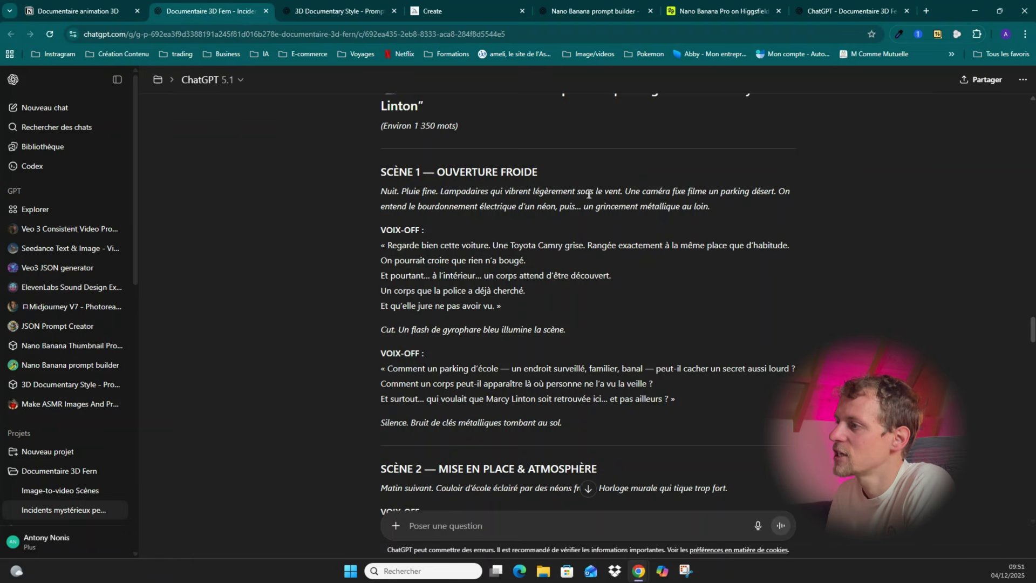
{"action": "left_click_drag", "start_coordinate": [631, 194], "coordinate": [719, 195]}
{"action": "left_click", "coordinate": [726, 193]}
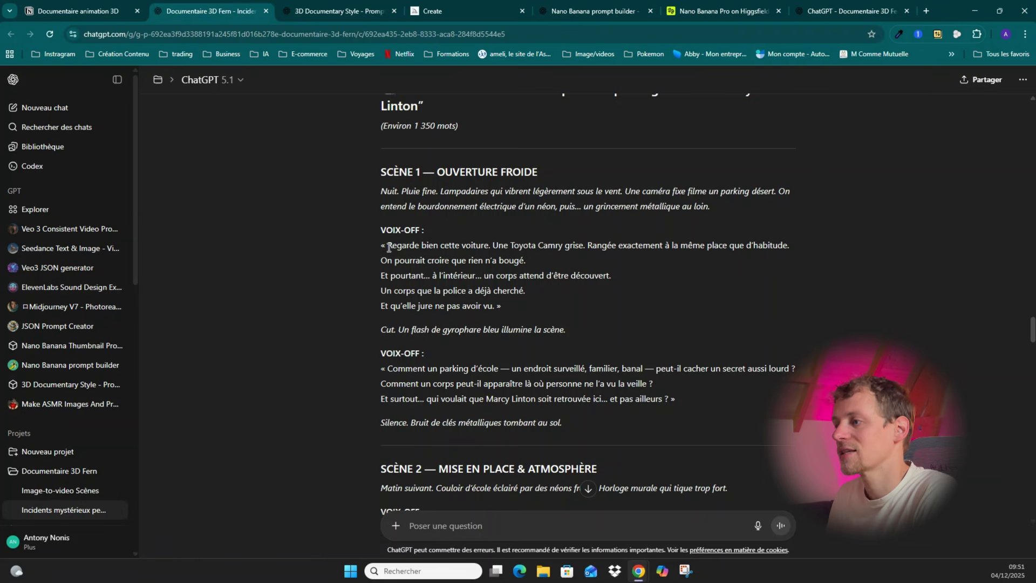
{"action": "left_click_drag", "start_coordinate": [389, 247], "coordinate": [576, 249]}
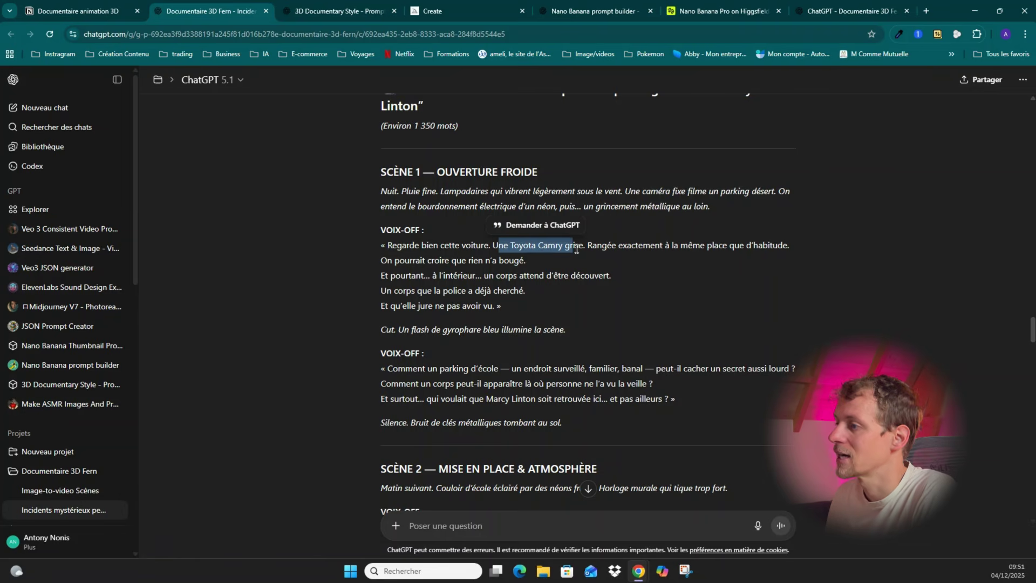
{"action": "left_click", "coordinate": [576, 248]}
{"action": "left_click_drag", "start_coordinate": [496, 249], "coordinate": [585, 249]}
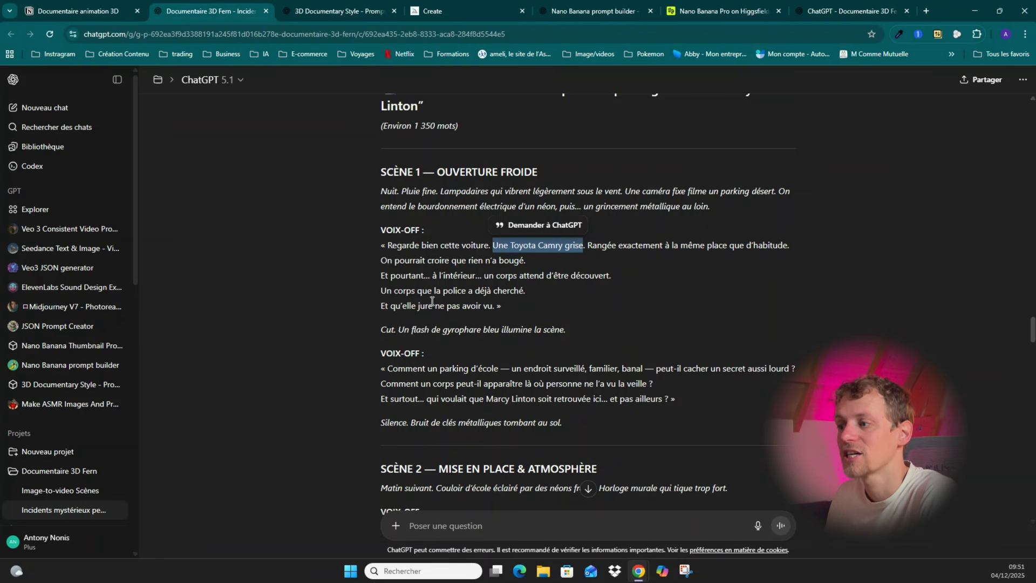
Switch to the 3D Documentary Style prompt generator chat and review Scene Prompt 1 against the Scene 1 script it was built from.
{"action": "left_click", "coordinate": [354, 10]}
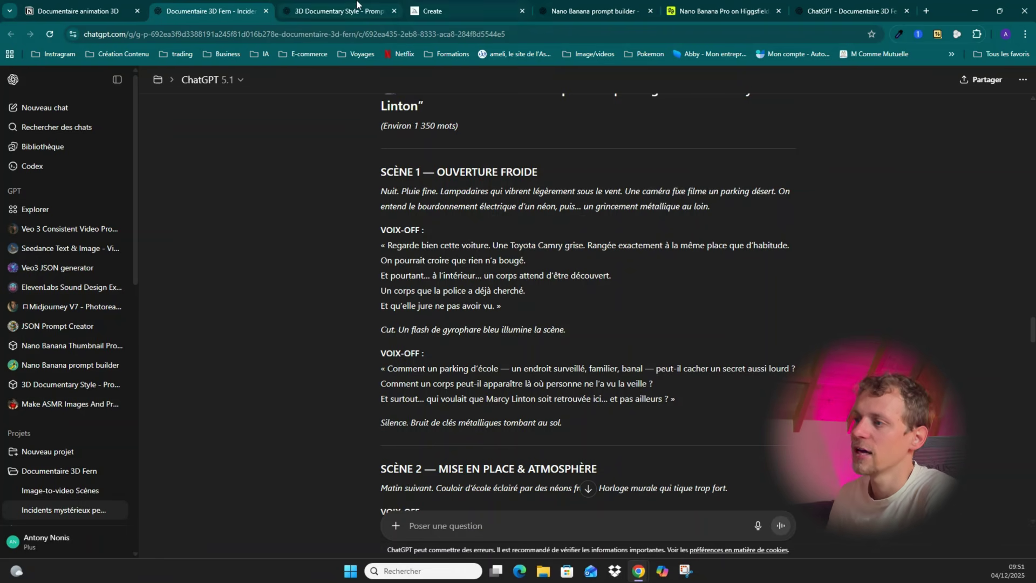
{"action": "scroll", "coordinate": [479, 233], "scroll_direction": "up", "scroll_amount": 3}
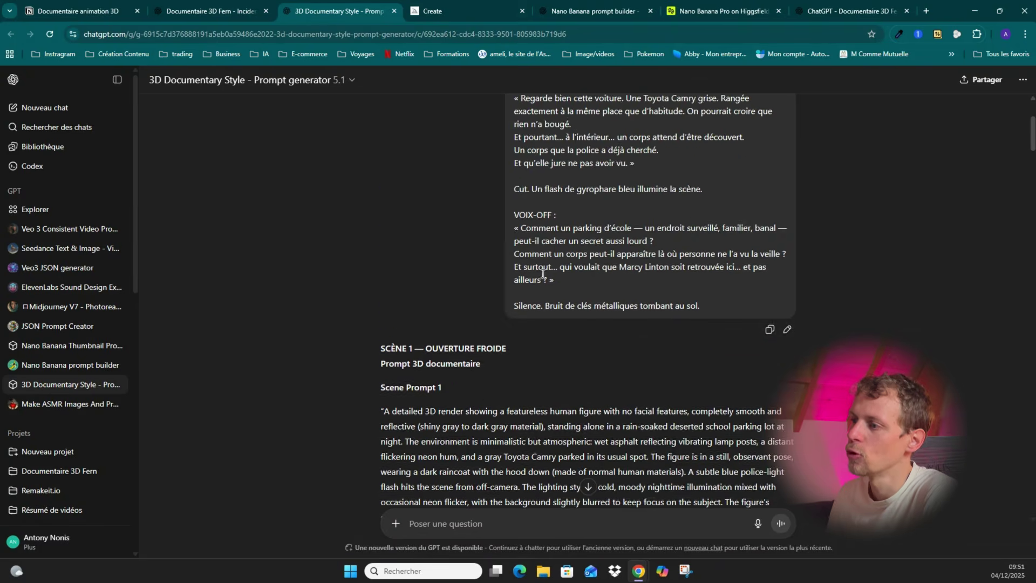
{"action": "scroll", "coordinate": [541, 273], "scroll_direction": "down", "scroll_amount": 2}
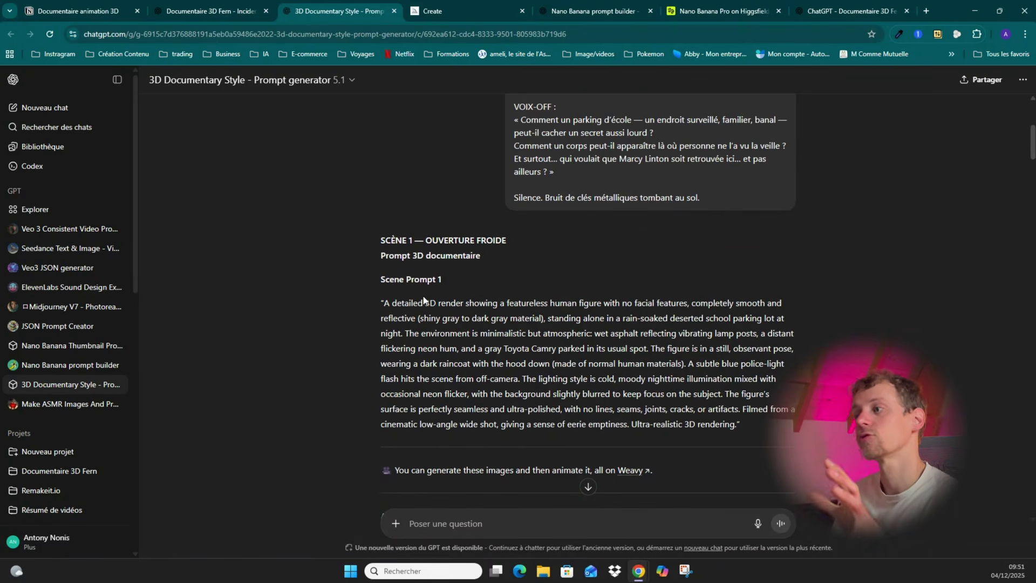
{"action": "scroll", "coordinate": [536, 296], "scroll_direction": "up", "scroll_amount": 2}
{"action": "scroll", "coordinate": [486, 281], "scroll_direction": "down", "scroll_amount": 3}
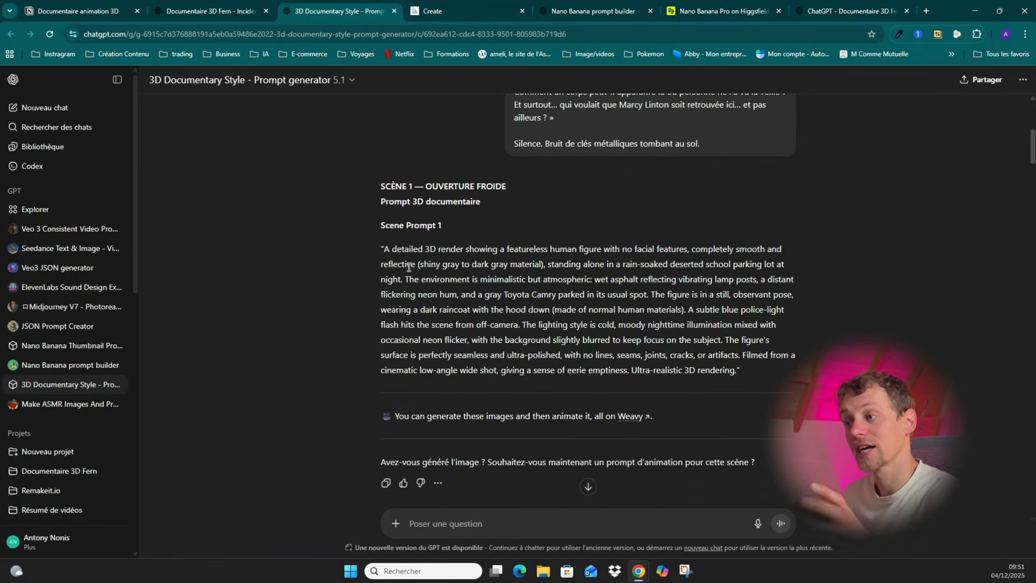
Return to Midjourney, compare the parking-lot images, and open the one with the hooded figure seen from behind, facing the silver car.
{"action": "left_click", "coordinate": [464, 11]}
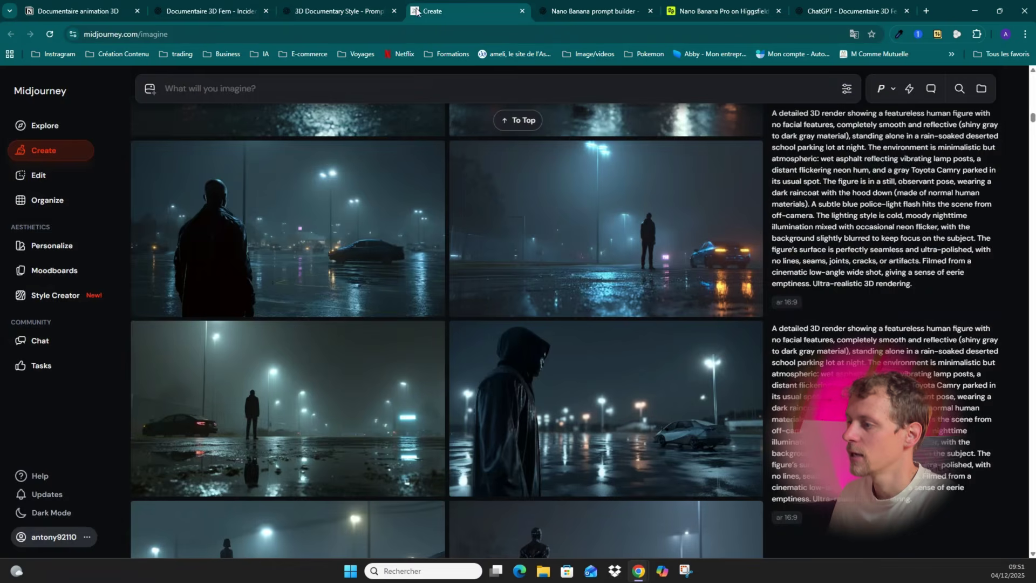
{"action": "scroll", "coordinate": [691, 348], "scroll_direction": "down", "scroll_amount": 5}
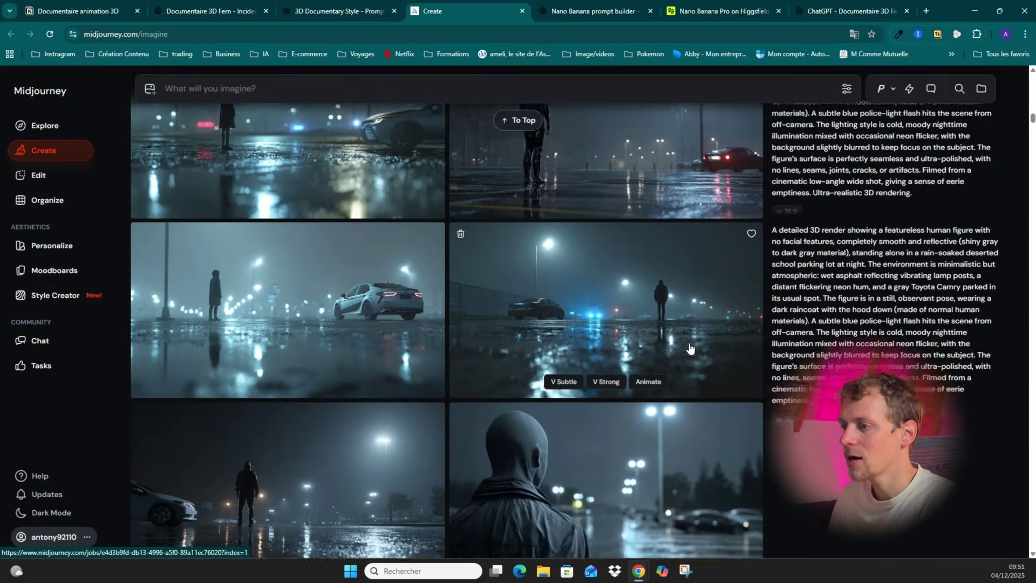
{"action": "scroll", "coordinate": [688, 348], "scroll_direction": "up", "scroll_amount": 2}
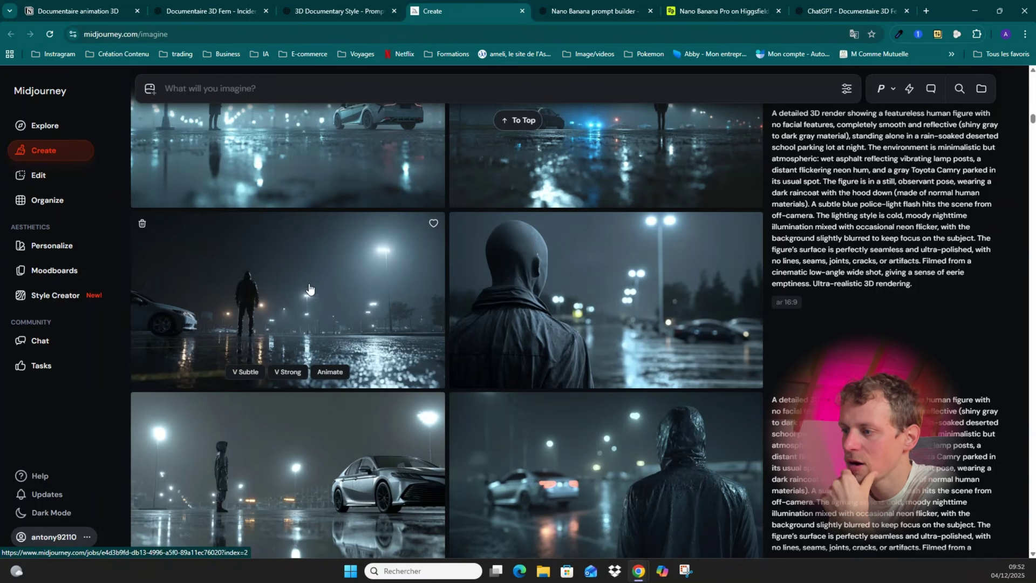
{"action": "scroll", "coordinate": [310, 290], "scroll_direction": "down", "scroll_amount": 2}
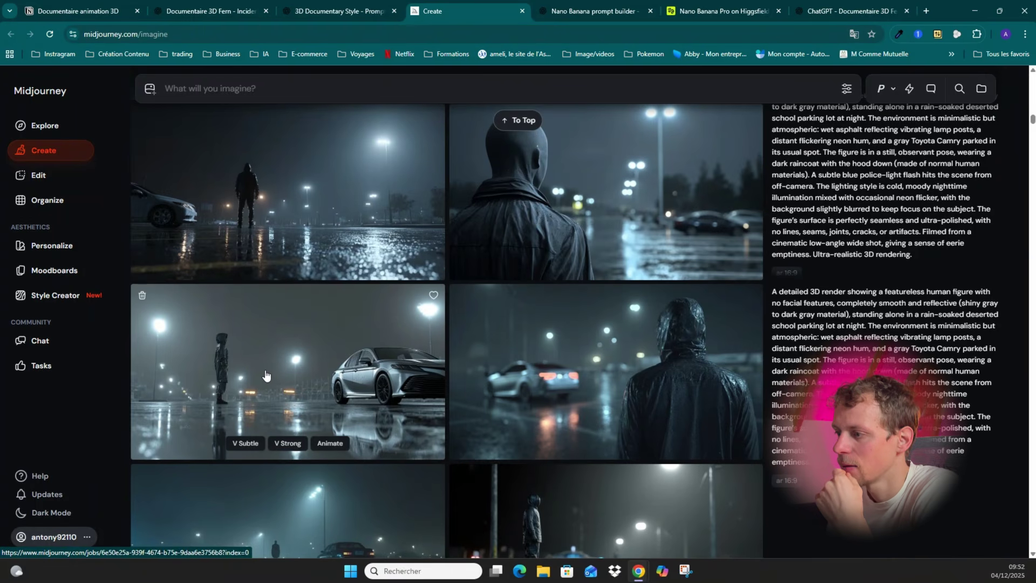
{"action": "scroll", "coordinate": [270, 373], "scroll_direction": "down", "scroll_amount": 3}
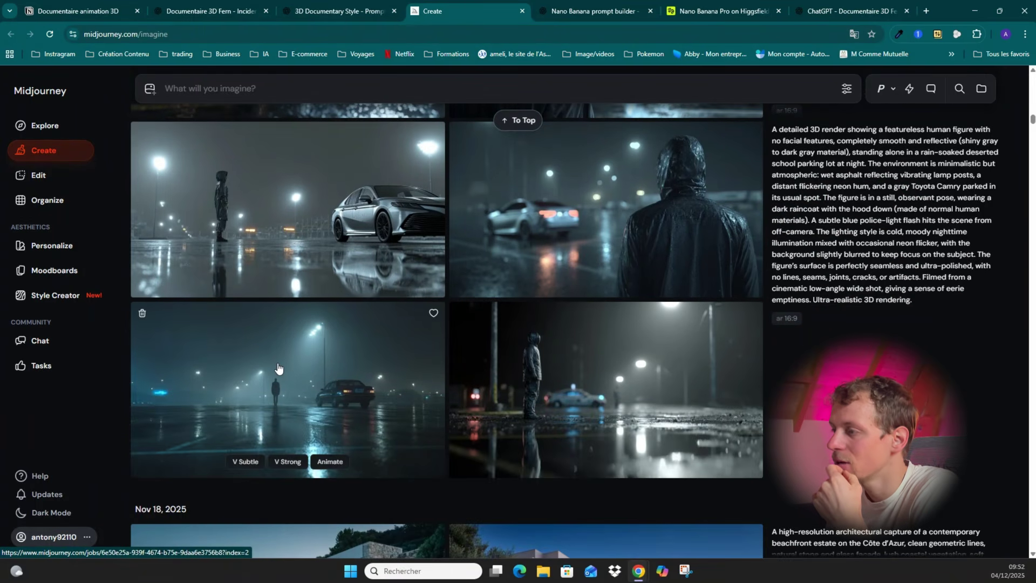
{"action": "scroll", "coordinate": [581, 305], "scroll_direction": "up", "scroll_amount": 1}
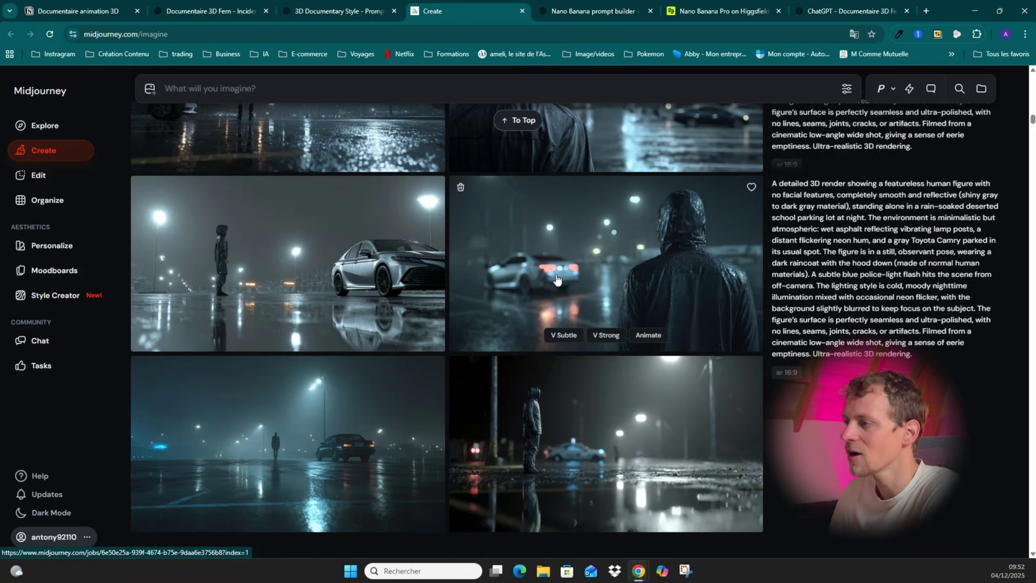
{"action": "left_click", "coordinate": [693, 250]}
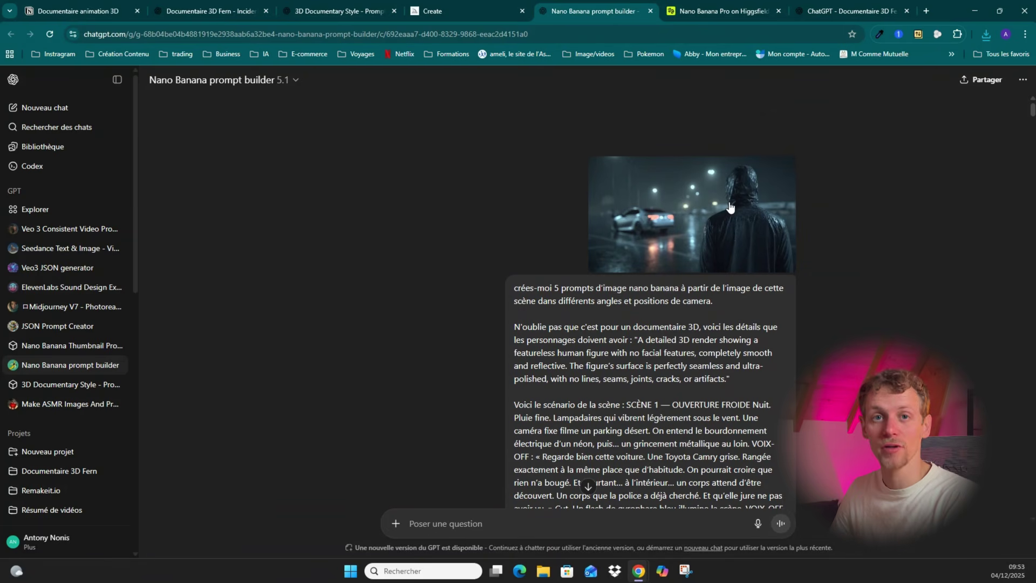
Highlight the parts of the Nano Banana prompt builder request: 5 prompts in different camera angles, the 3D documentary reminder, and the featureless-figure description.
{"action": "scroll", "coordinate": [483, 244], "scroll_direction": "down", "scroll_amount": 1}
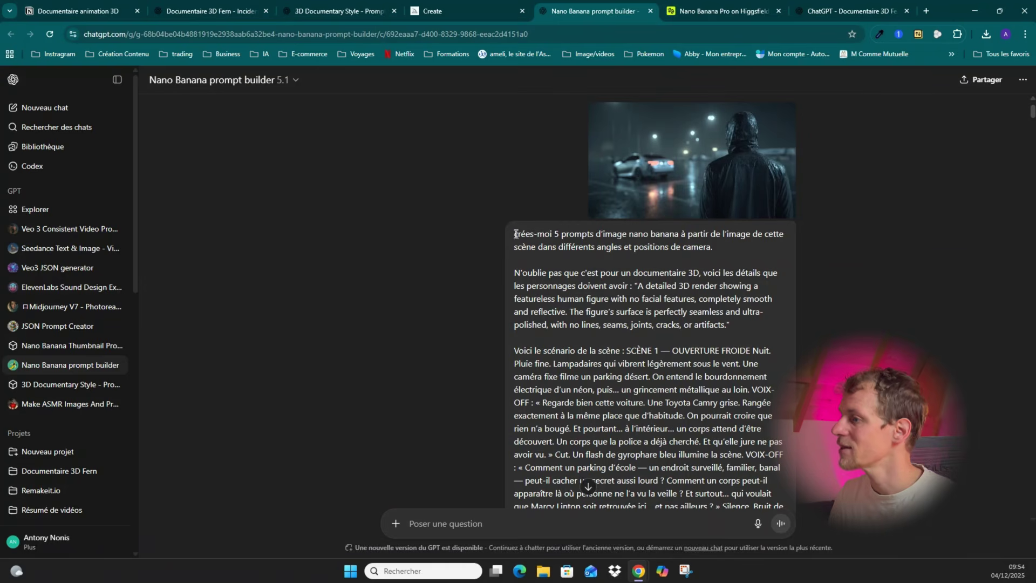
{"action": "left_click_drag", "start_coordinate": [516, 234], "coordinate": [623, 248]}
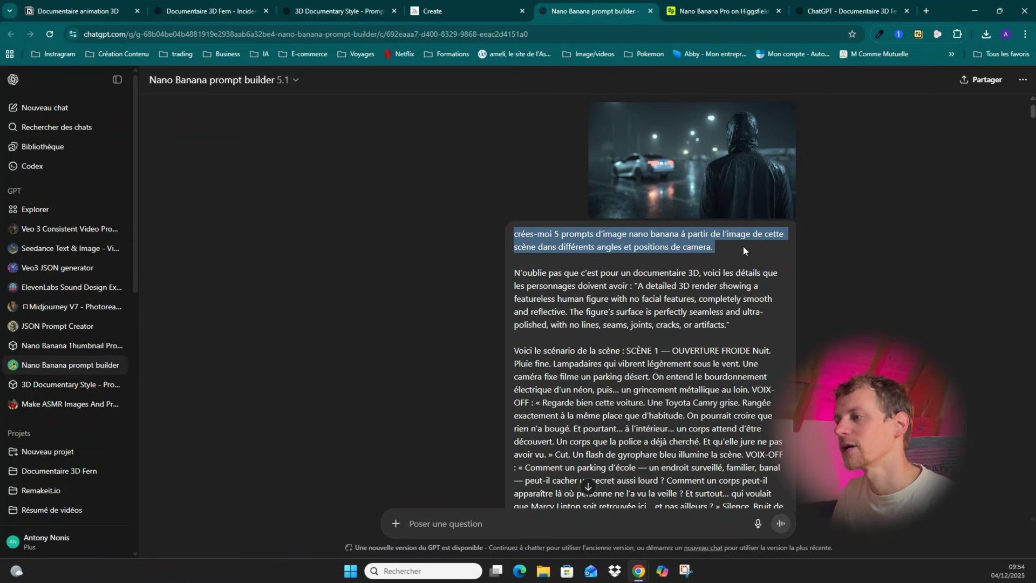
{"action": "left_click", "coordinate": [547, 242]}
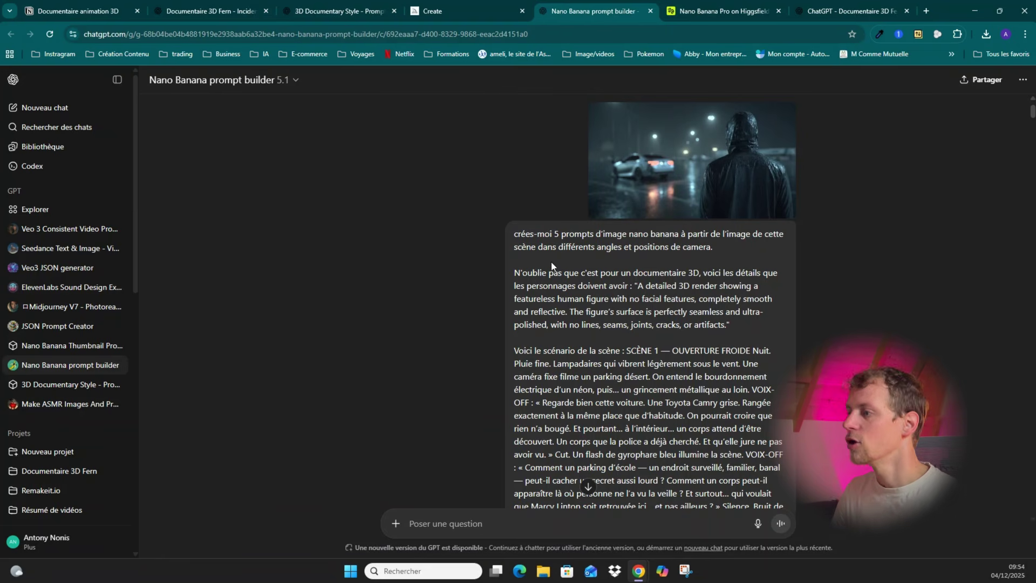
{"action": "left_click_drag", "start_coordinate": [541, 274], "coordinate": [669, 282]}
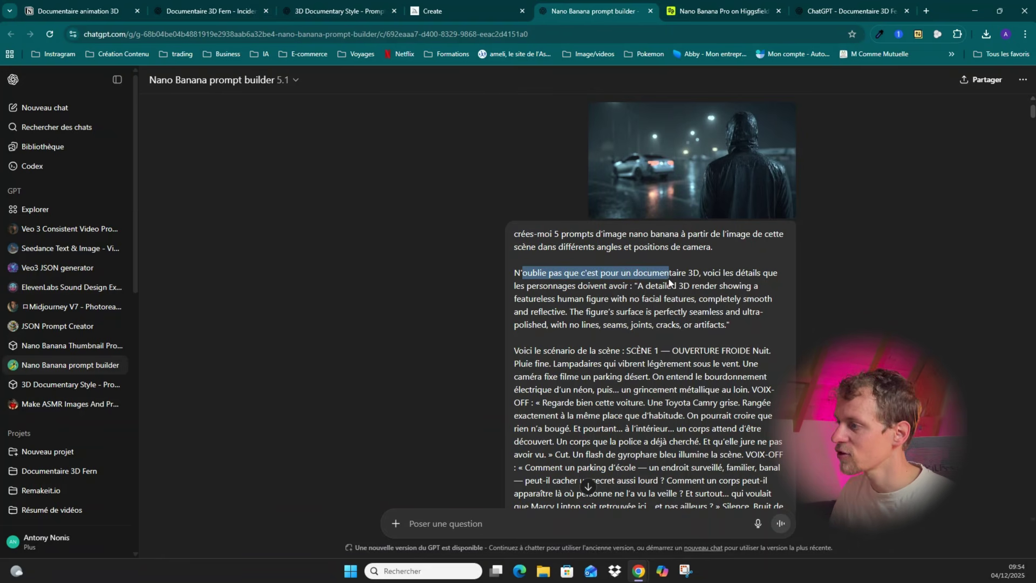
{"action": "left_click", "coordinate": [703, 271]}
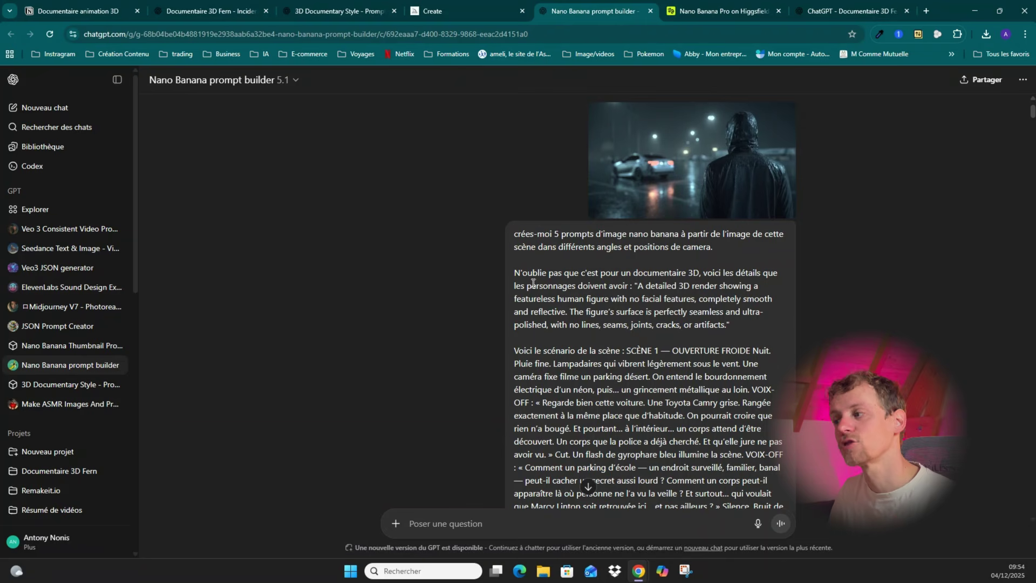
{"action": "left_click_drag", "start_coordinate": [639, 287], "coordinate": [722, 324]}
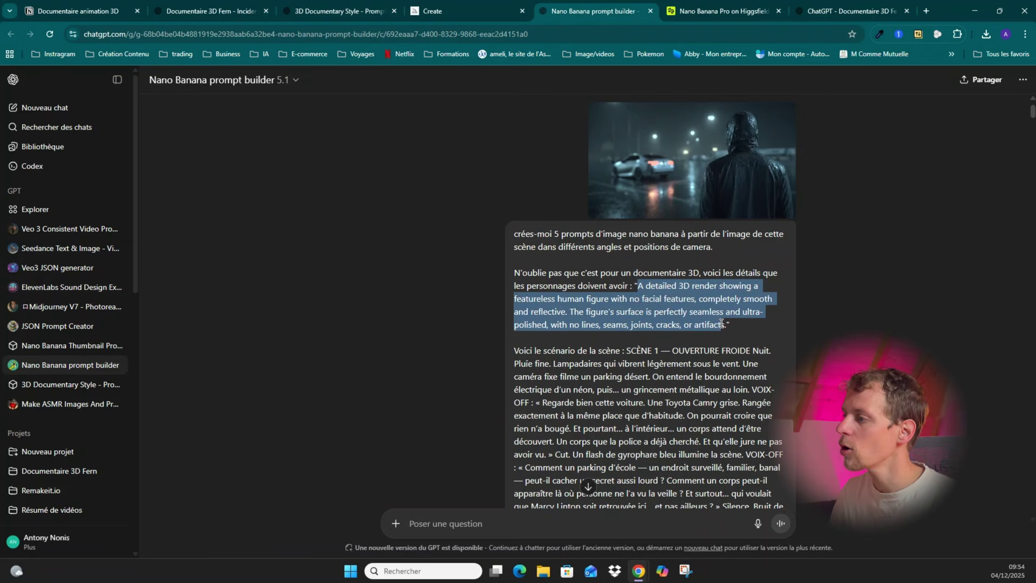
{"action": "left_click", "coordinate": [645, 279]}
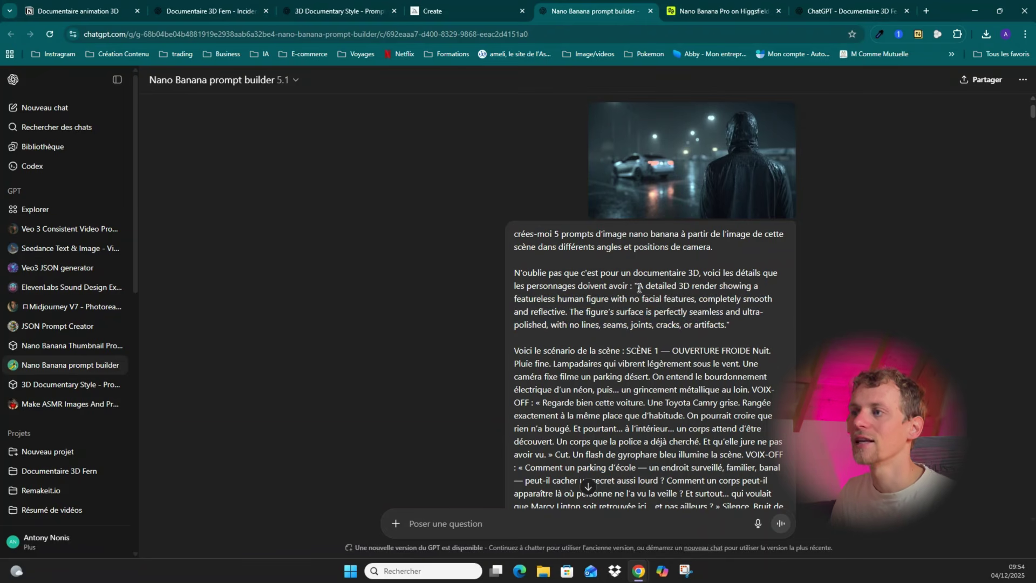
Highlight the full Scene Prompt 1 in the 3D Documentary Style chat, and return to the Nano Banana prompt builder request.
{"action": "left_click", "coordinate": [308, 11]}
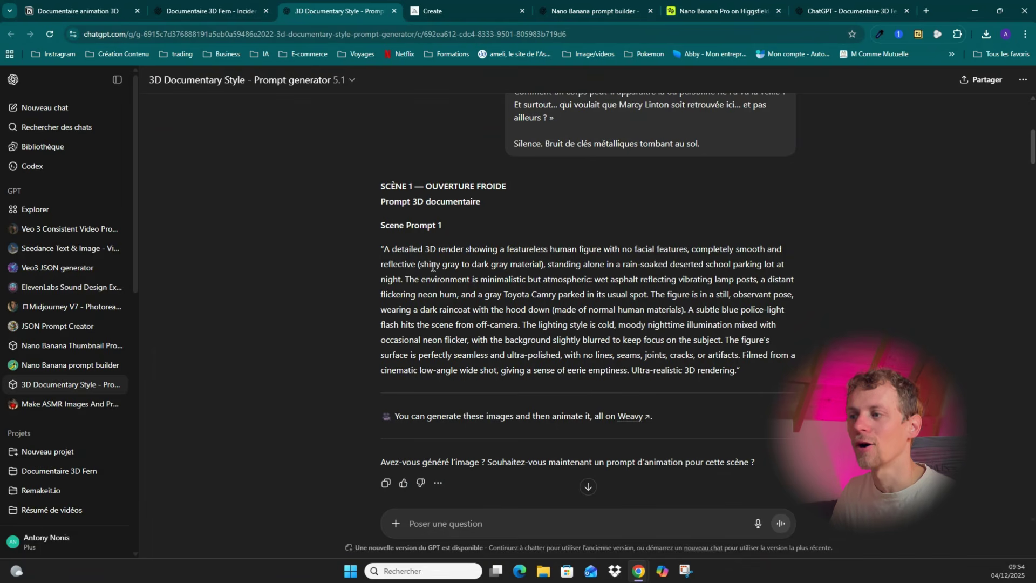
{"action": "left_click_drag", "start_coordinate": [383, 249], "coordinate": [738, 371]}
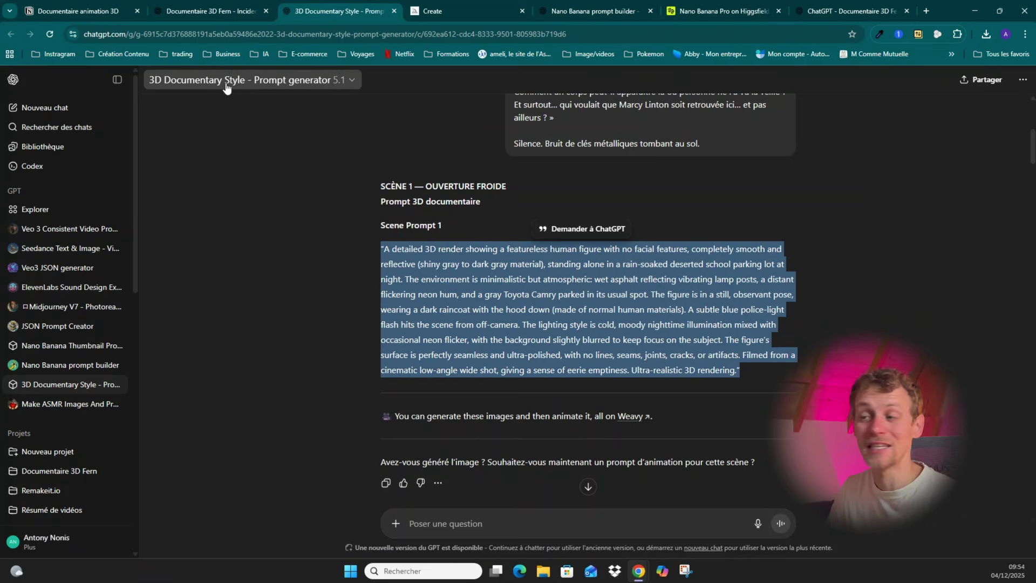
{"action": "left_click", "coordinate": [561, 12]}
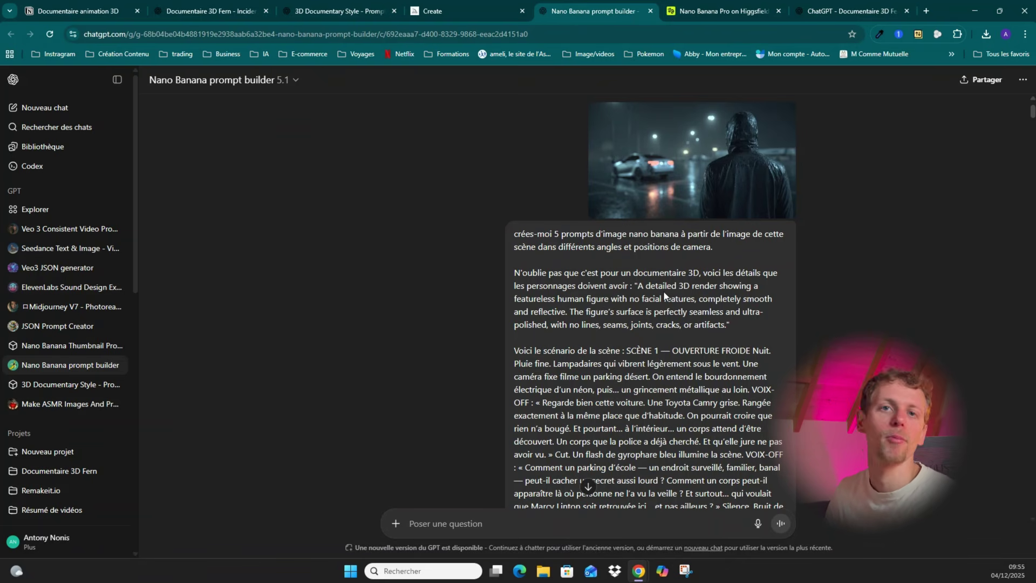
{"action": "scroll", "coordinate": [629, 324], "scroll_direction": "down", "scroll_amount": 1}
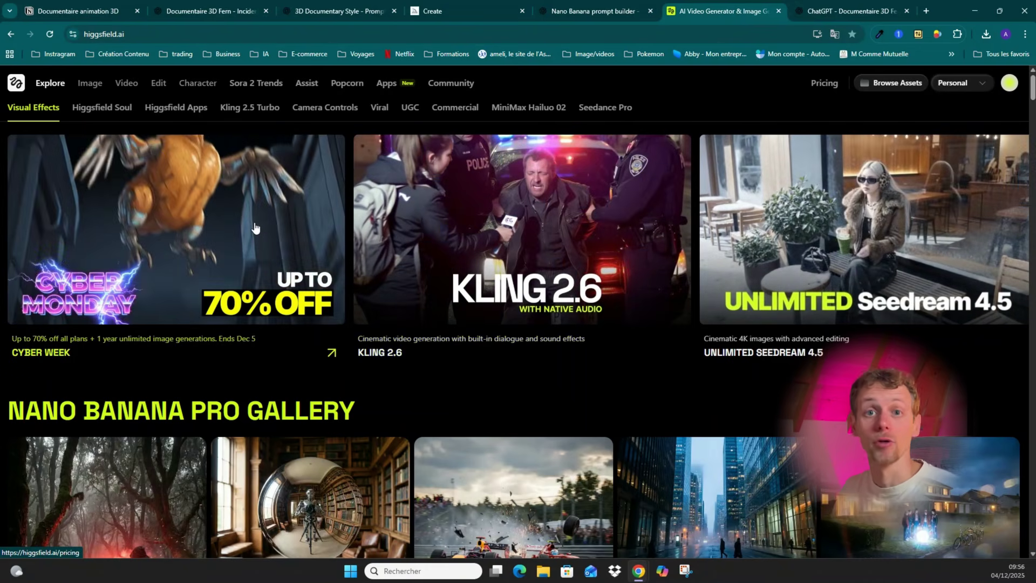
Open the image creation page on Higgsfield and choose the Nano Banana Pro model.
{"action": "mouse_move", "coordinate": [90, 83]}
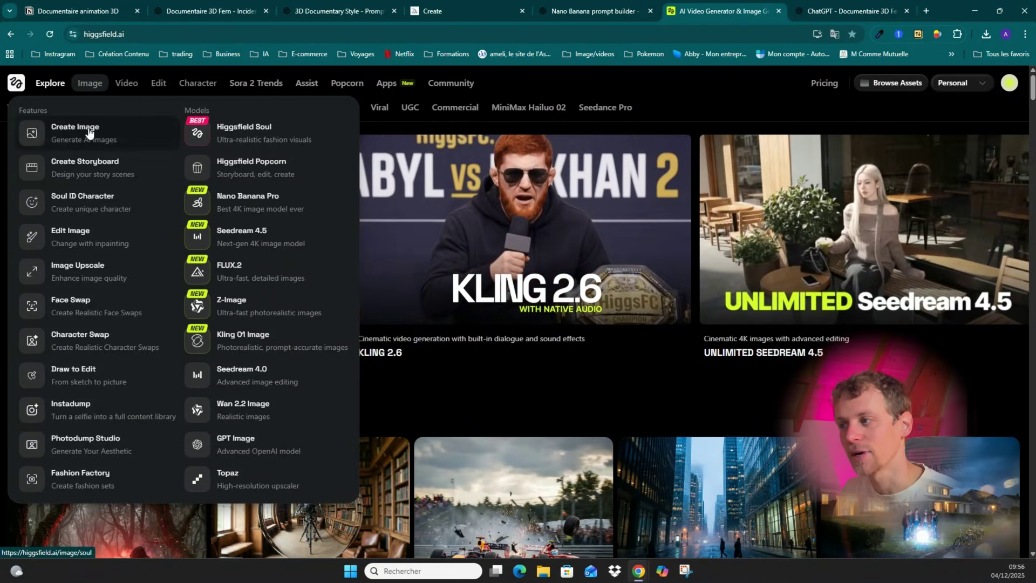
{"action": "left_click", "coordinate": [88, 128]}
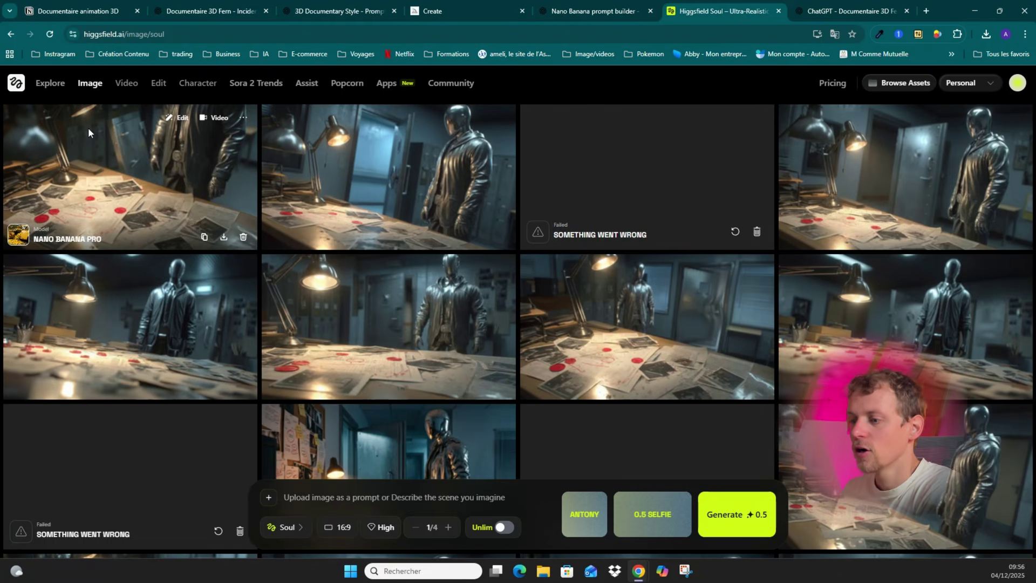
{"action": "left_click", "coordinate": [285, 529]}
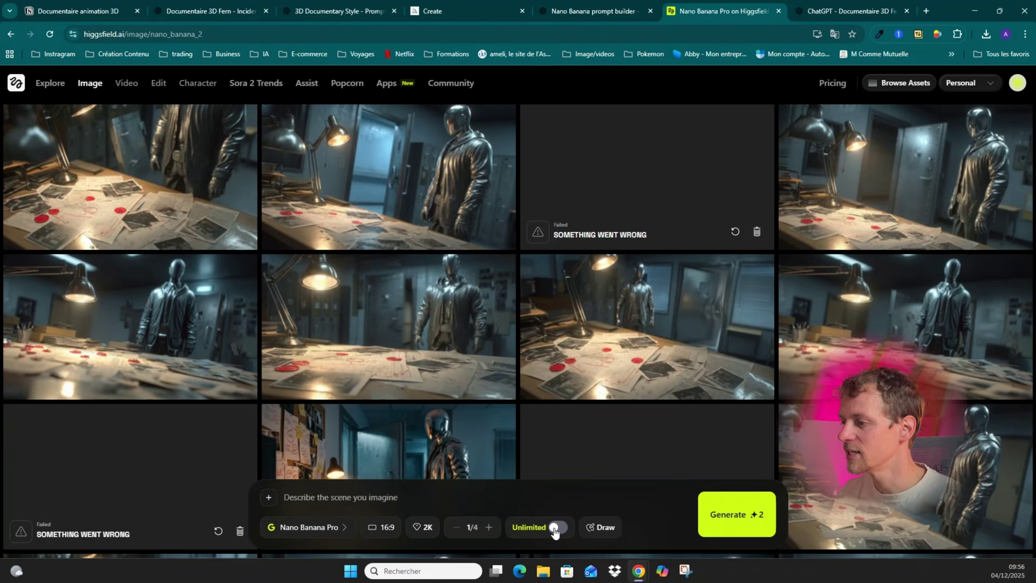
Turn on unlimited generation, choose 2K quality, and check that the aspect ratio is 16:9.
{"action": "left_click", "coordinate": [555, 529]}
{"action": "left_click", "coordinate": [427, 528]}
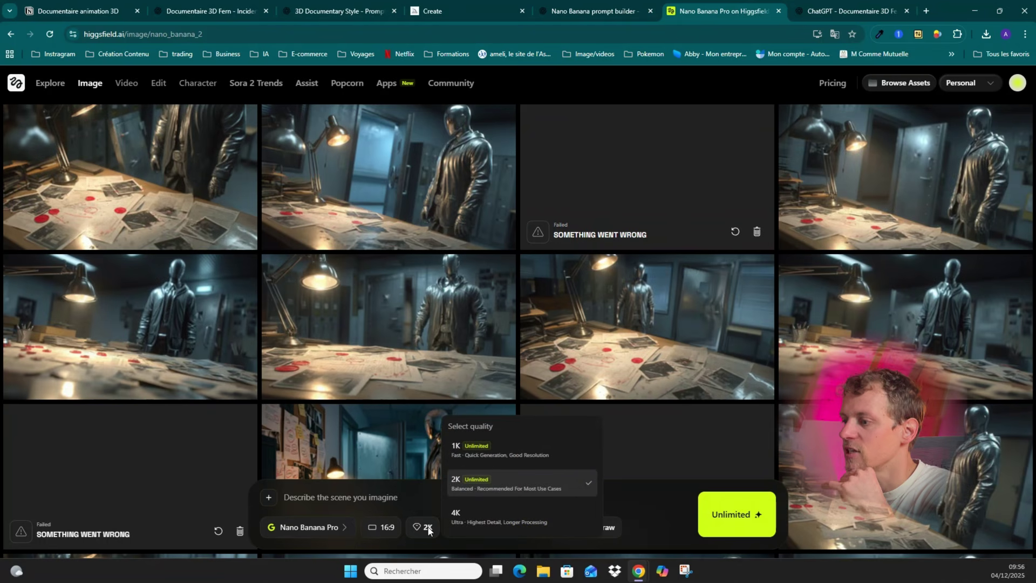
{"action": "left_click", "coordinate": [504, 484]}
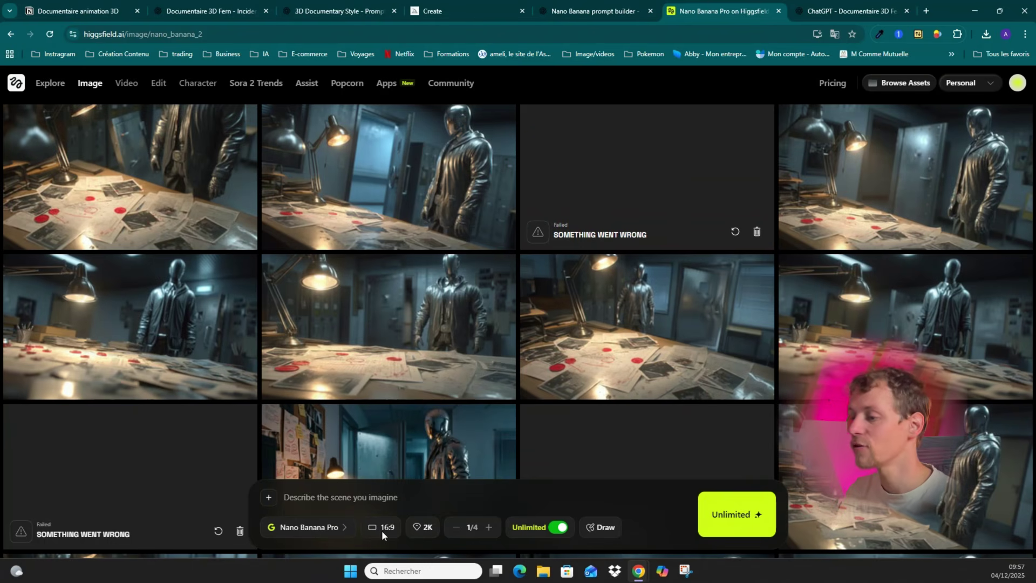
{"action": "left_click", "coordinate": [382, 528]}
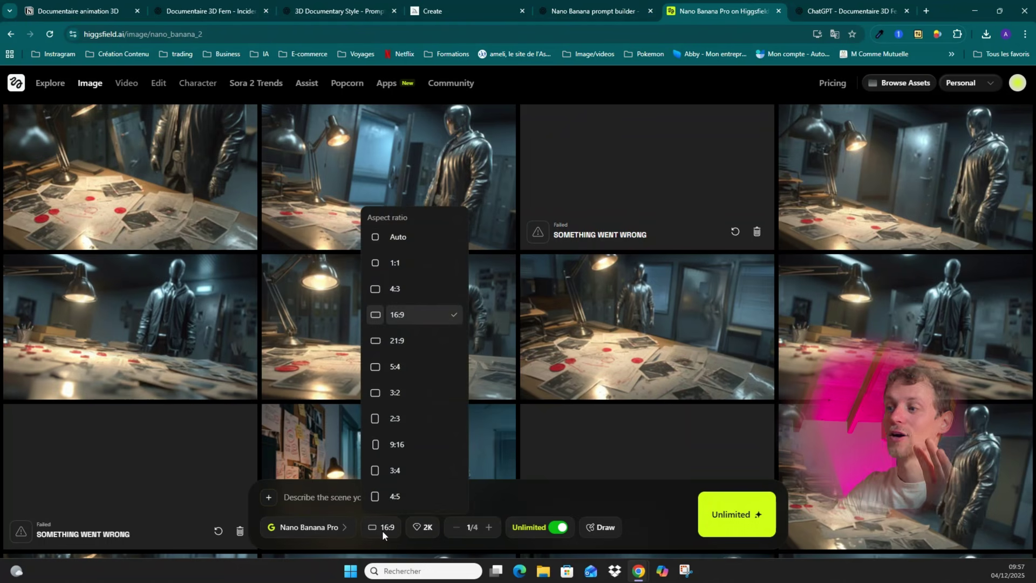
{"action": "left_click", "coordinate": [382, 530]}
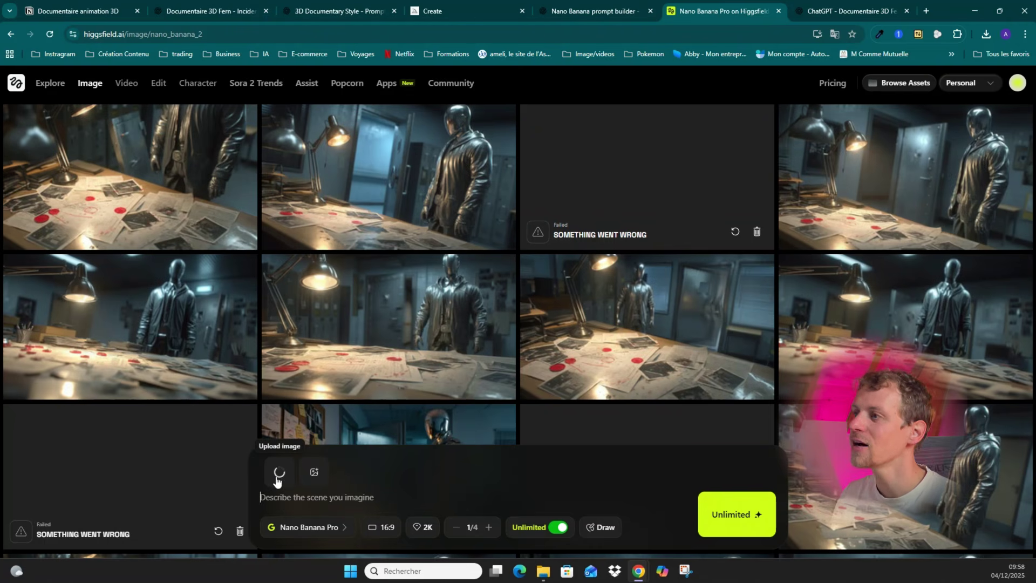
Review the camera-angle prompts in the Nano Banana prompt builder chat, checking the second request against Scene Prompt 1 in the 3D Documentary Style chat.
{"action": "left_click", "coordinate": [599, 6]}
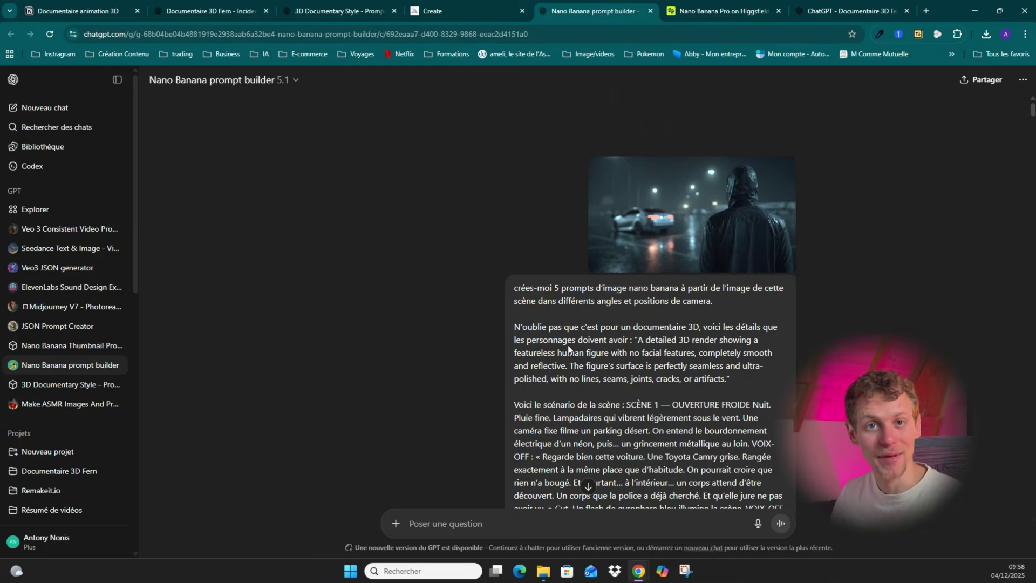
{"action": "scroll", "coordinate": [568, 350], "scroll_direction": "down", "scroll_amount": 9}
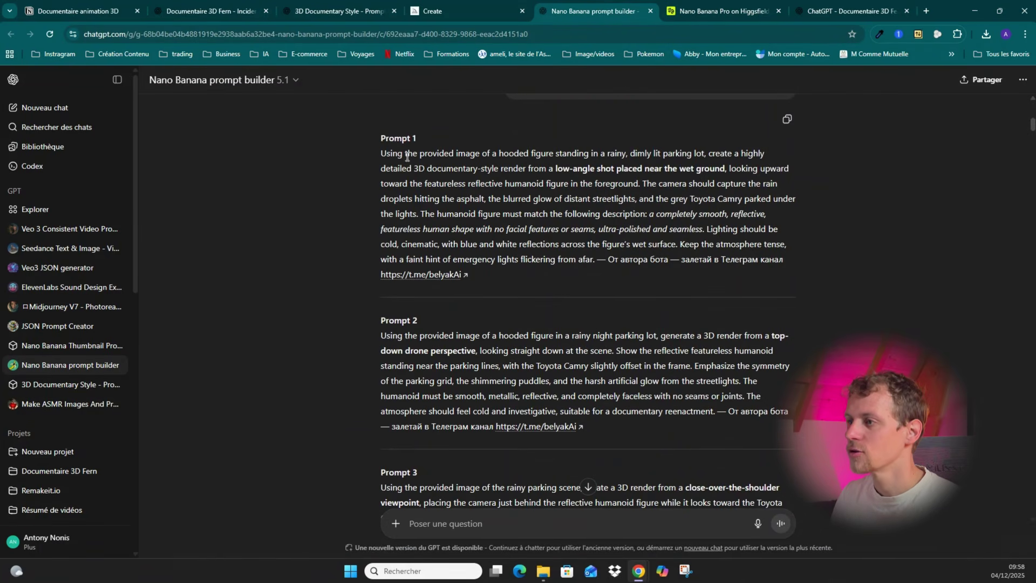
{"action": "scroll", "coordinate": [510, 205], "scroll_direction": "down", "scroll_amount": 5}
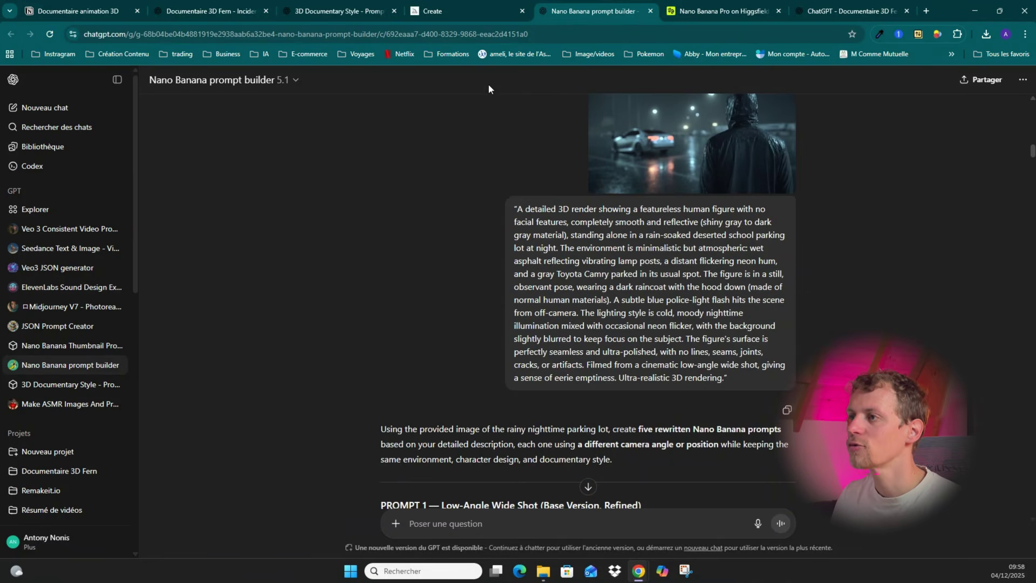
{"action": "left_click", "coordinate": [311, 5]}
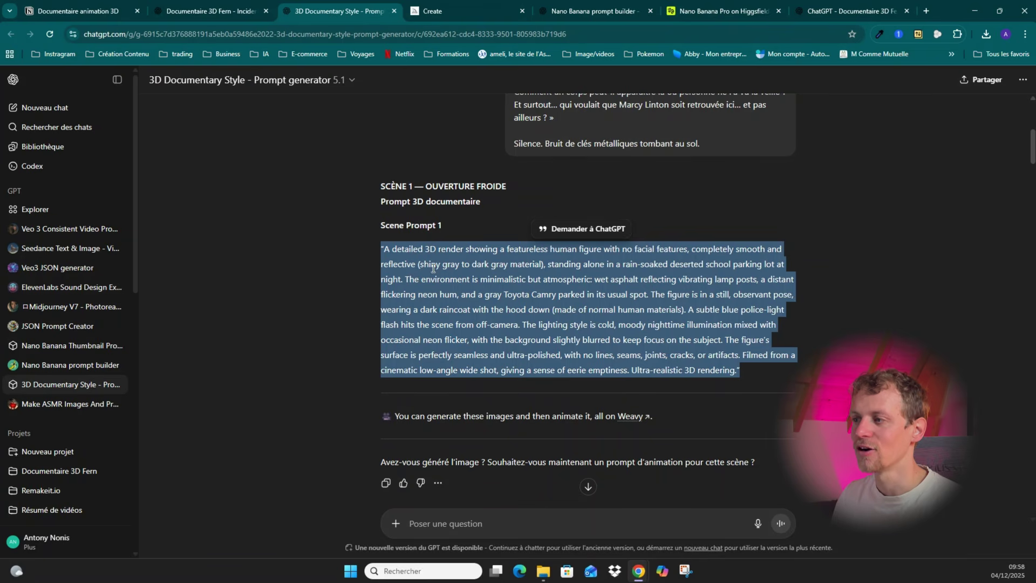
{"action": "left_click", "coordinate": [582, 11]}
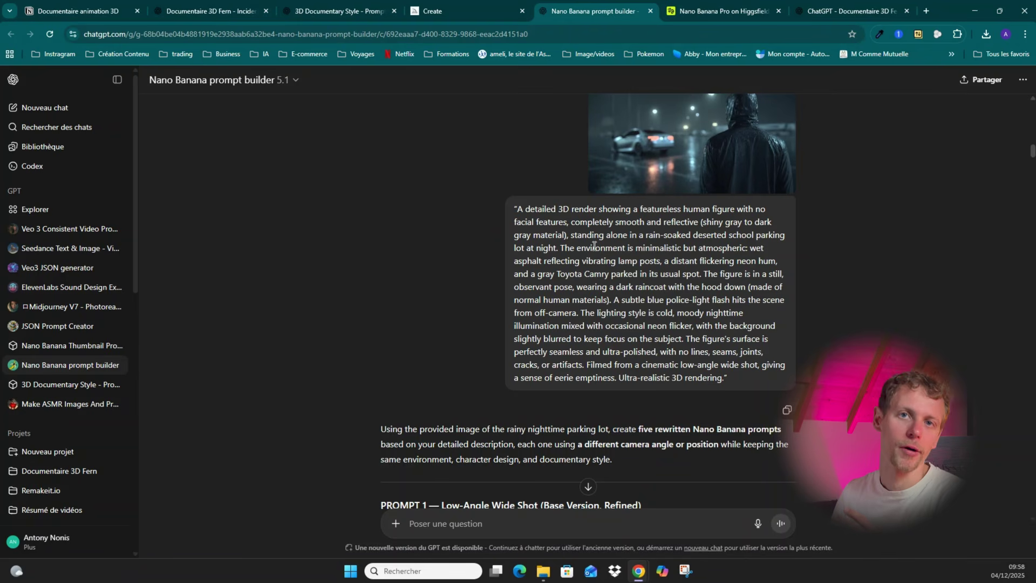
{"action": "scroll", "coordinate": [597, 241], "scroll_direction": "down", "scroll_amount": 5}
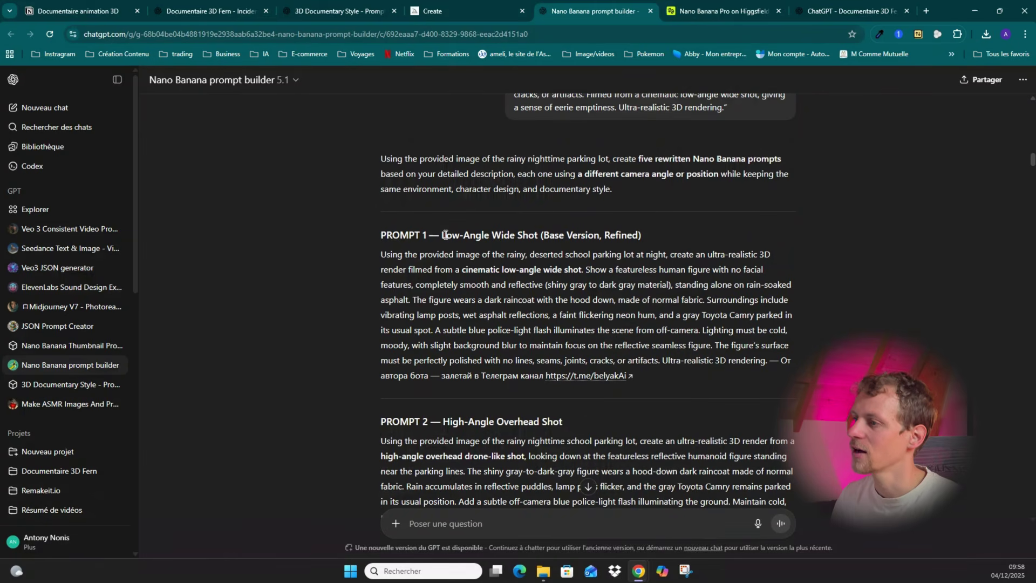
Copy the text of the Low-Angle Wide Shot prompt from the Nano Banana prompt builder chat into the Nano Banana Pro prompt on Higgsfield.
{"action": "left_click_drag", "start_coordinate": [444, 235], "coordinate": [525, 238]}
{"action": "left_click", "coordinate": [526, 238]}
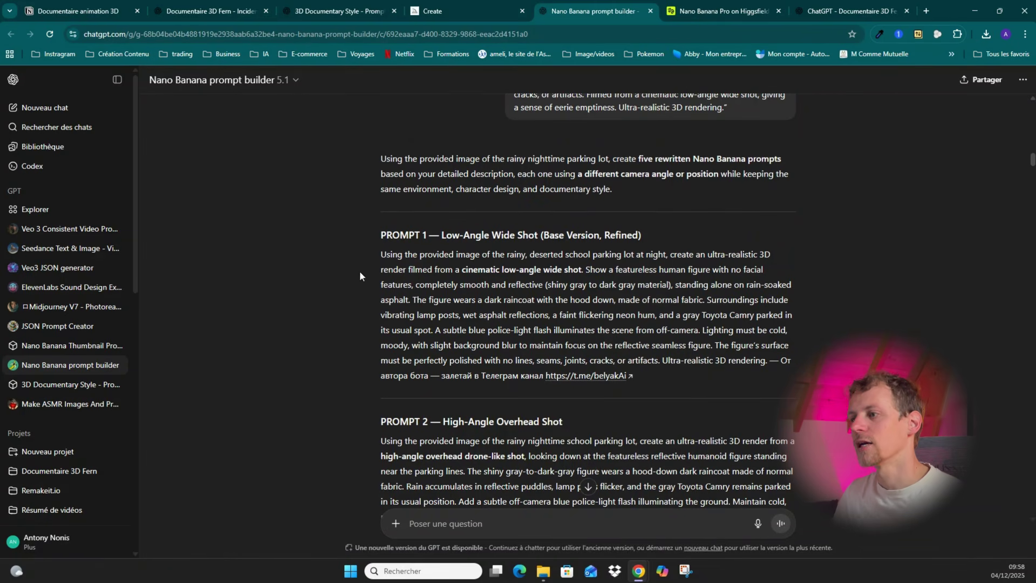
{"action": "left_click_drag", "start_coordinate": [383, 254], "coordinate": [770, 370]}
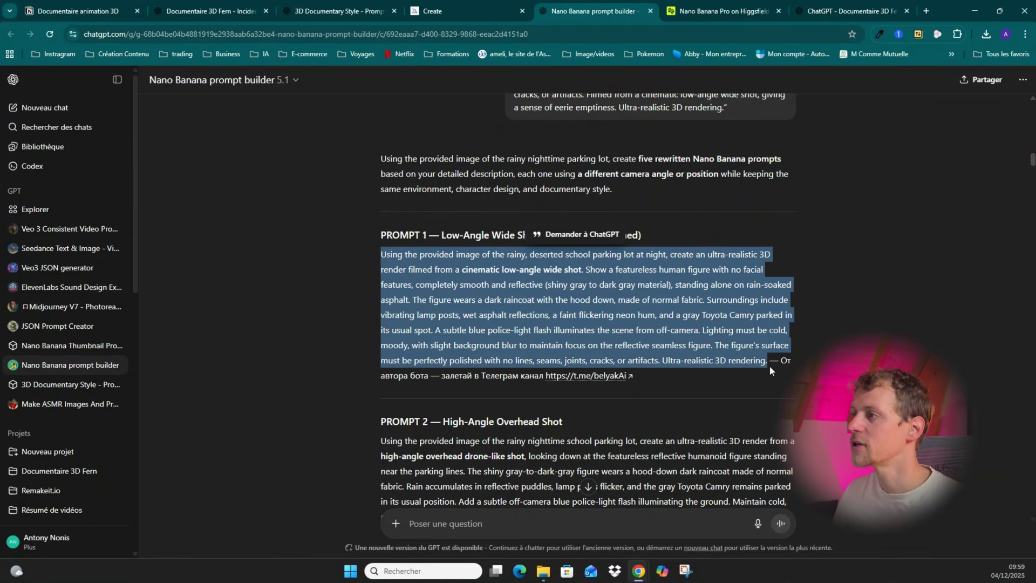
{"action": "left_click", "coordinate": [672, 6]}
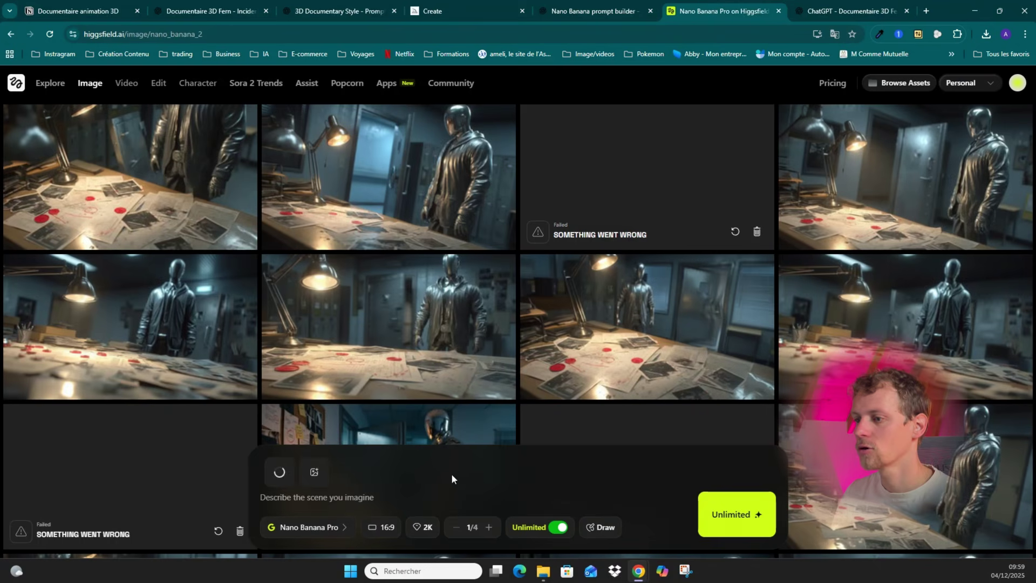
{"action": "left_click", "coordinate": [322, 505]}
{"action": "key", "text": "ctrl+v"}
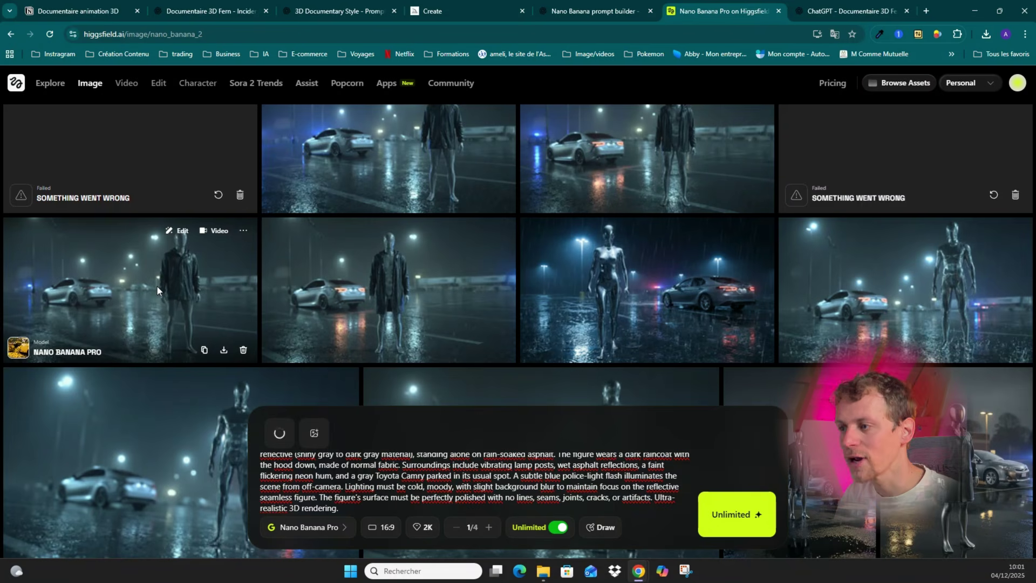
Review the generated low-angle parking lot images, and check the High-Angle Overhead Shot prompt against its generated images on Higgsfield.
{"action": "scroll", "coordinate": [403, 307], "scroll_direction": "up", "scroll_amount": 1}
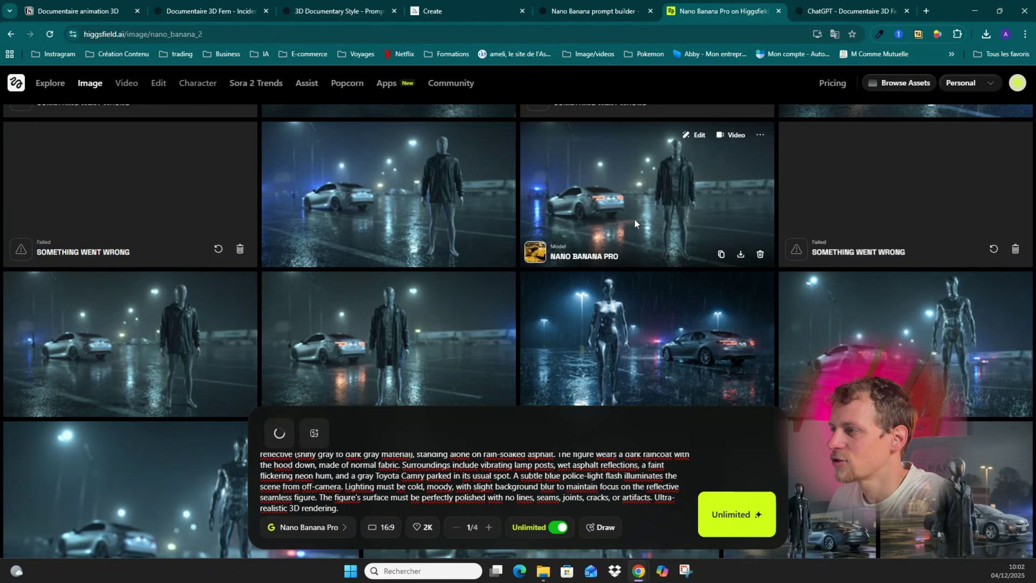
{"action": "left_click", "coordinate": [662, 185]}
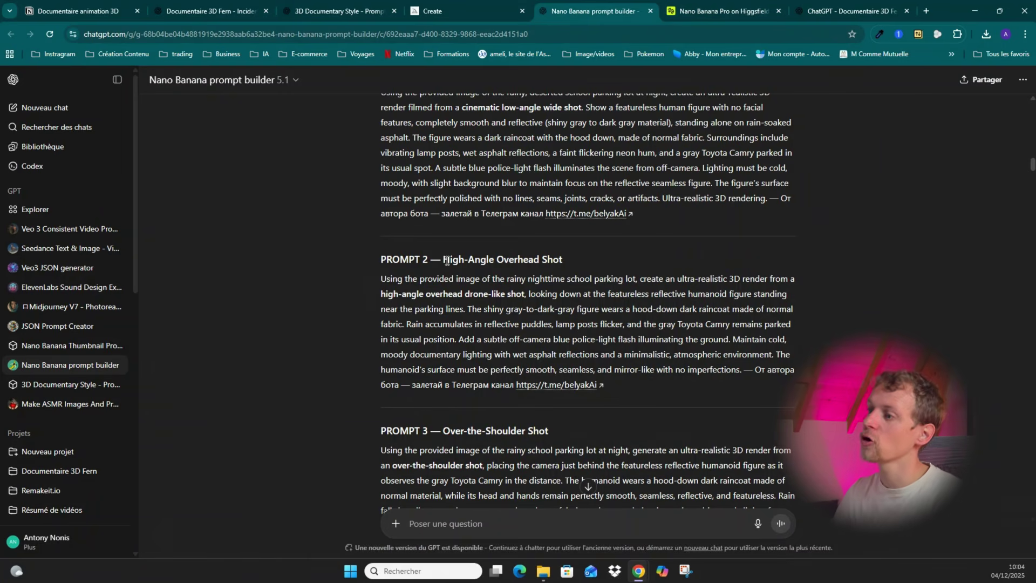
{"action": "left_click_drag", "start_coordinate": [444, 261], "coordinate": [480, 261]}
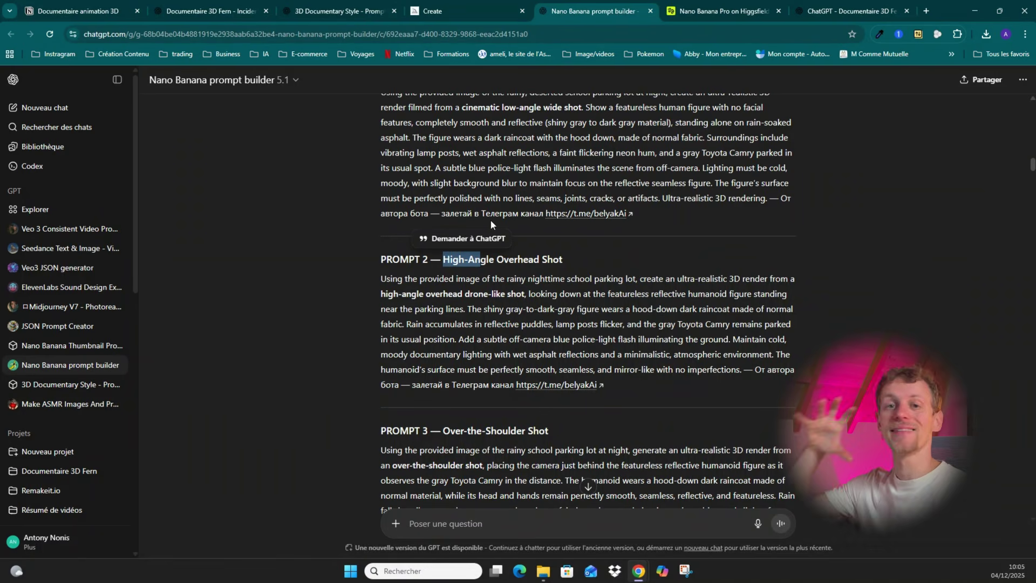
{"action": "left_click", "coordinate": [696, 6]}
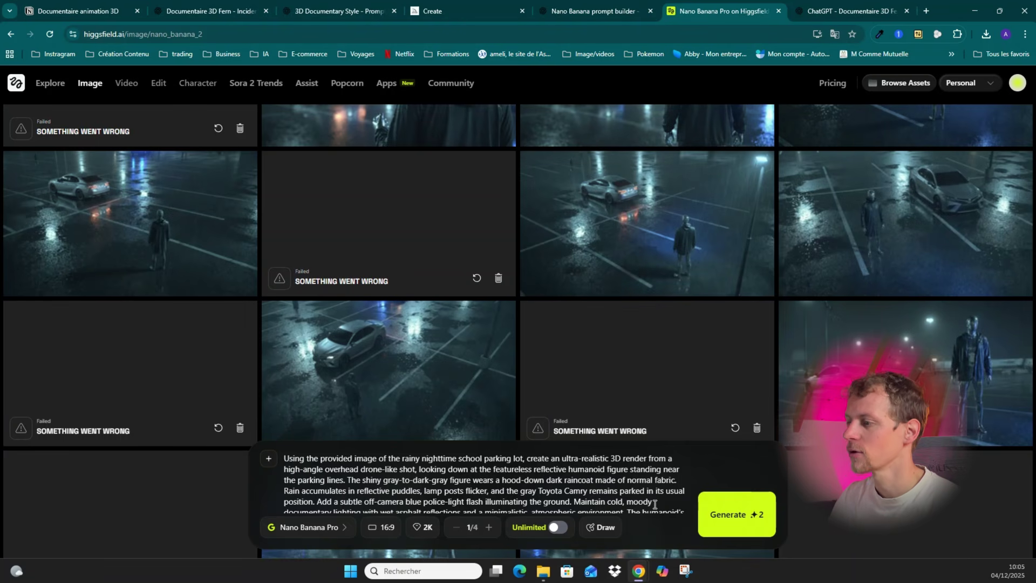
{"action": "scroll", "coordinate": [656, 503], "scroll_direction": "down", "scroll_amount": 2}
{"action": "left_click_drag", "start_coordinate": [590, 507], "coordinate": [269, 441]}
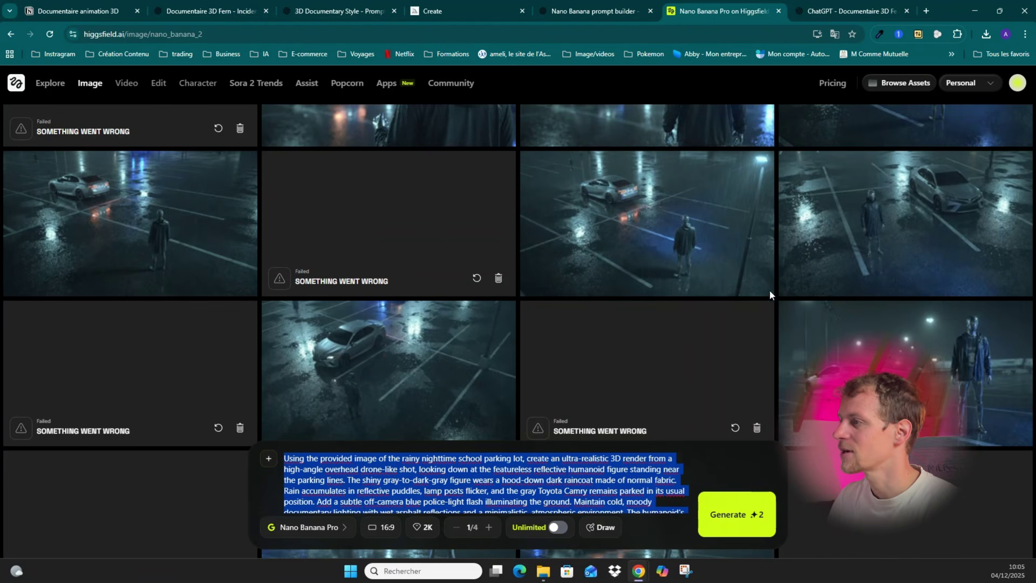
{"action": "scroll", "coordinate": [696, 302], "scroll_direction": "up", "scroll_amount": 2}
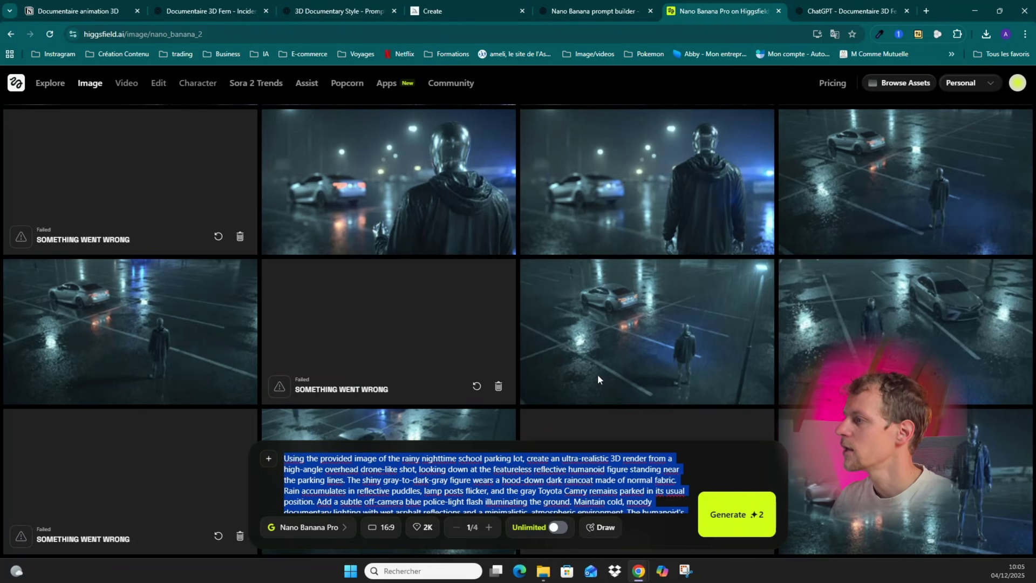
{"action": "scroll", "coordinate": [906, 219], "scroll_direction": "up", "scroll_amount": 2}
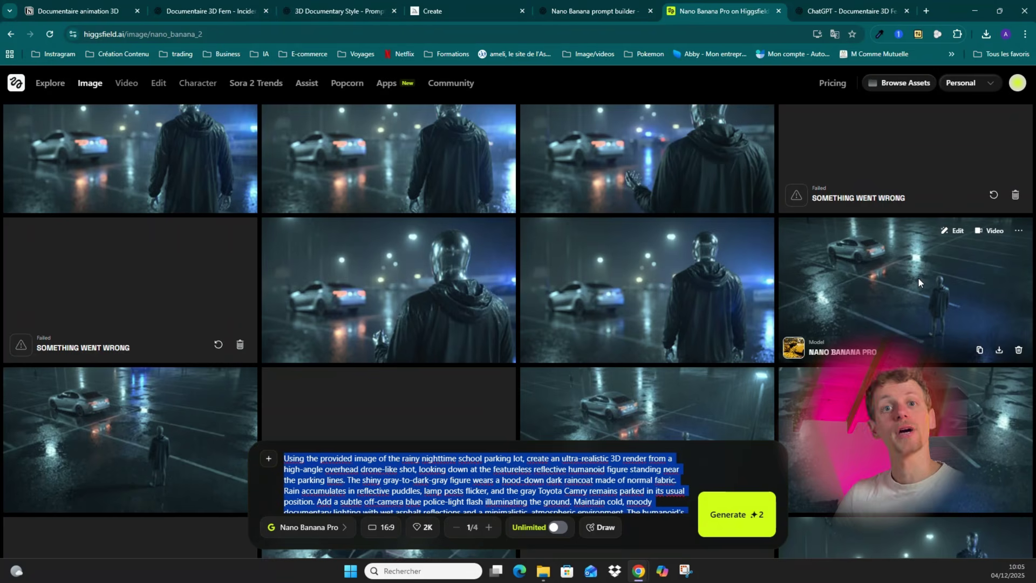
Replace the Higgsfield prompt with the Over-the-Shoulder Shot prompt from the Nano Banana prompt builder chat, and view the matching images.
{"action": "left_click", "coordinate": [562, 5]}
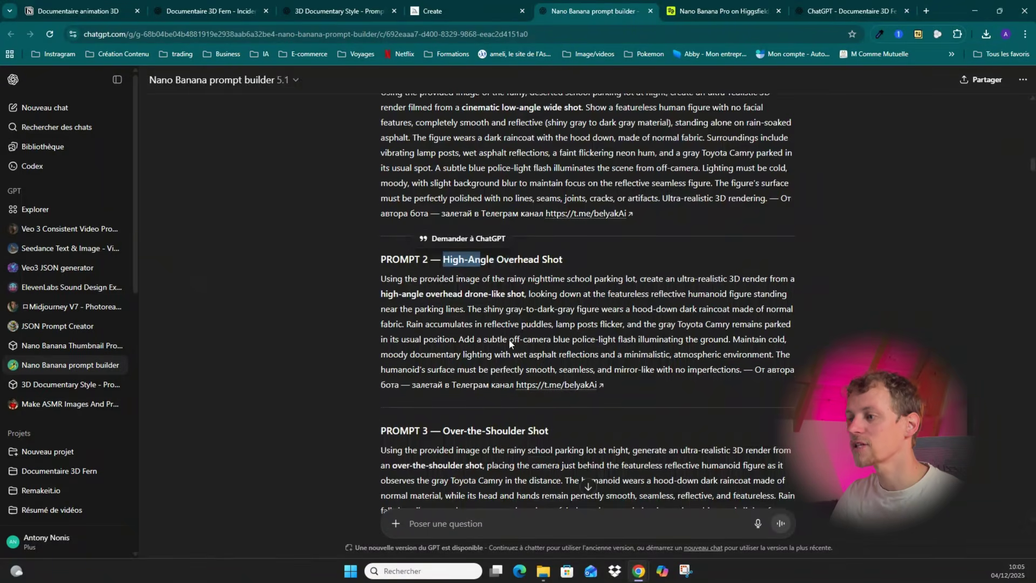
{"action": "scroll", "coordinate": [445, 282], "scroll_direction": "down", "scroll_amount": 3}
{"action": "left_click_drag", "start_coordinate": [443, 269], "coordinate": [550, 270]}
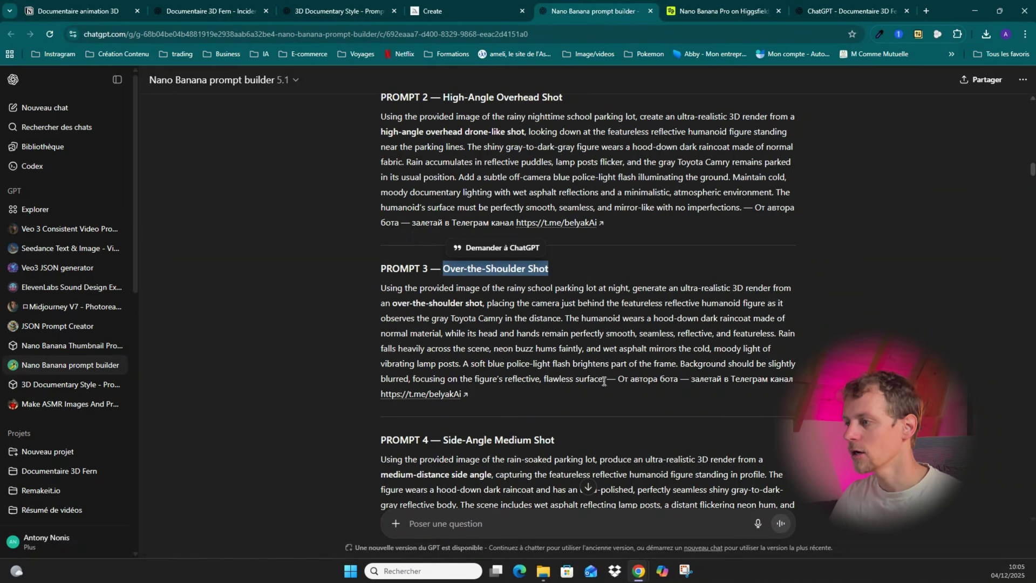
{"action": "left_click_drag", "start_coordinate": [605, 378], "coordinate": [355, 294]}
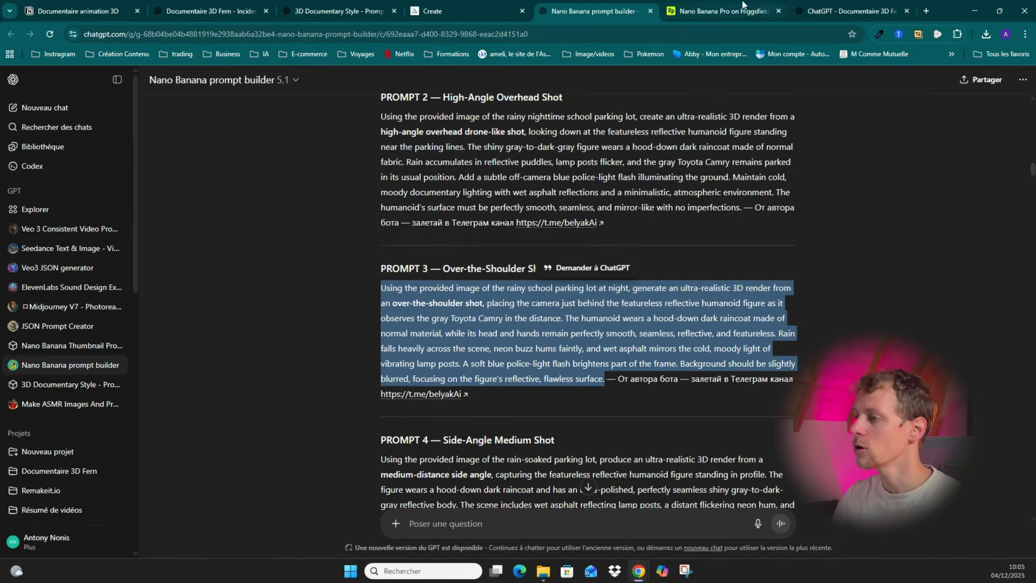
{"action": "left_click", "coordinate": [723, 11]}
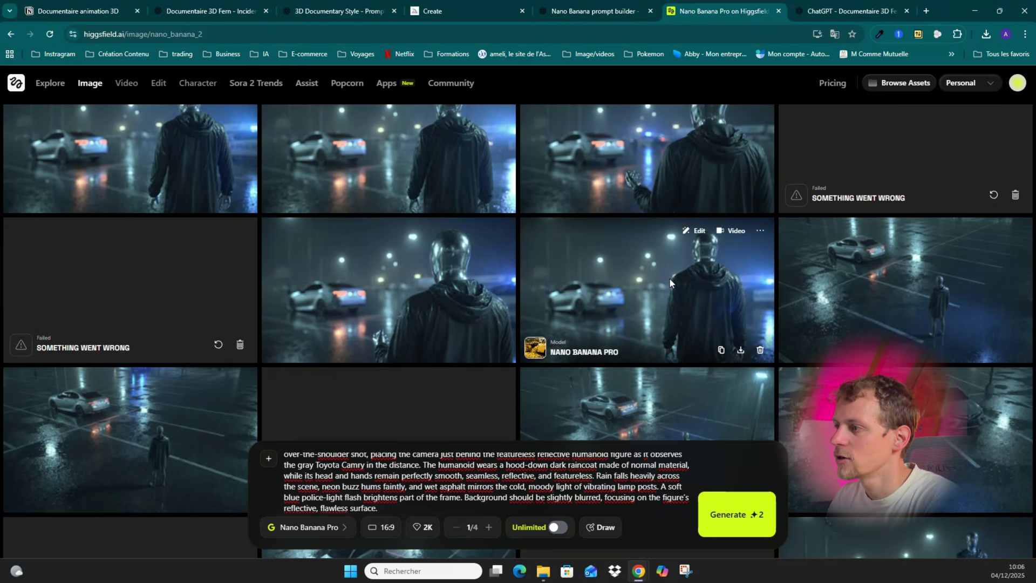
{"action": "scroll", "coordinate": [404, 291], "scroll_direction": "up", "scroll_amount": 1}
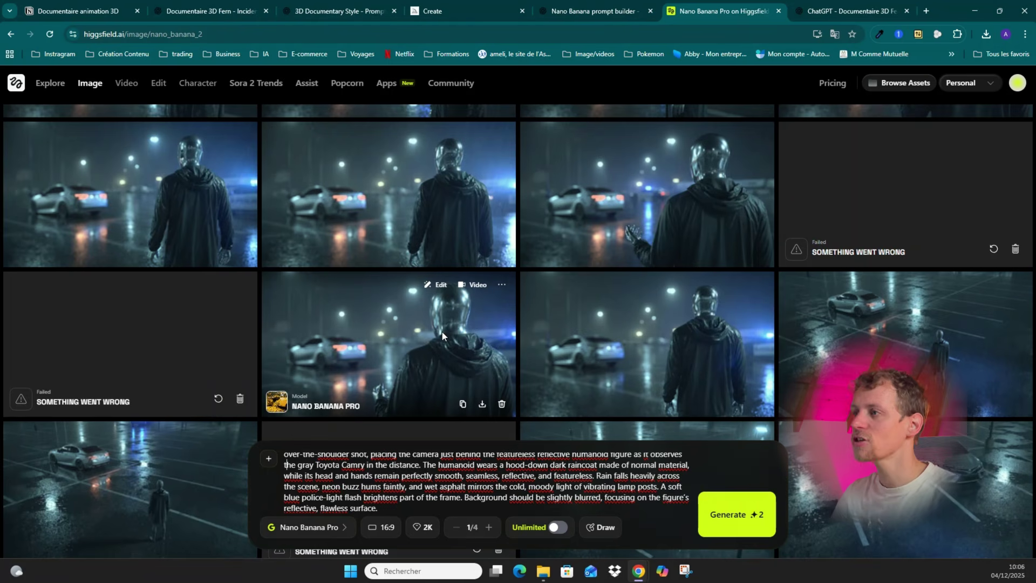
Check the Side-Angle Medium Shot and Close-Up Torso-Level Shot prompts in the chat, and examine the corresponding generated images on Higgsfield.
{"action": "left_click", "coordinate": [591, 6]}
{"action": "scroll", "coordinate": [507, 302], "scroll_direction": "down", "scroll_amount": 4}
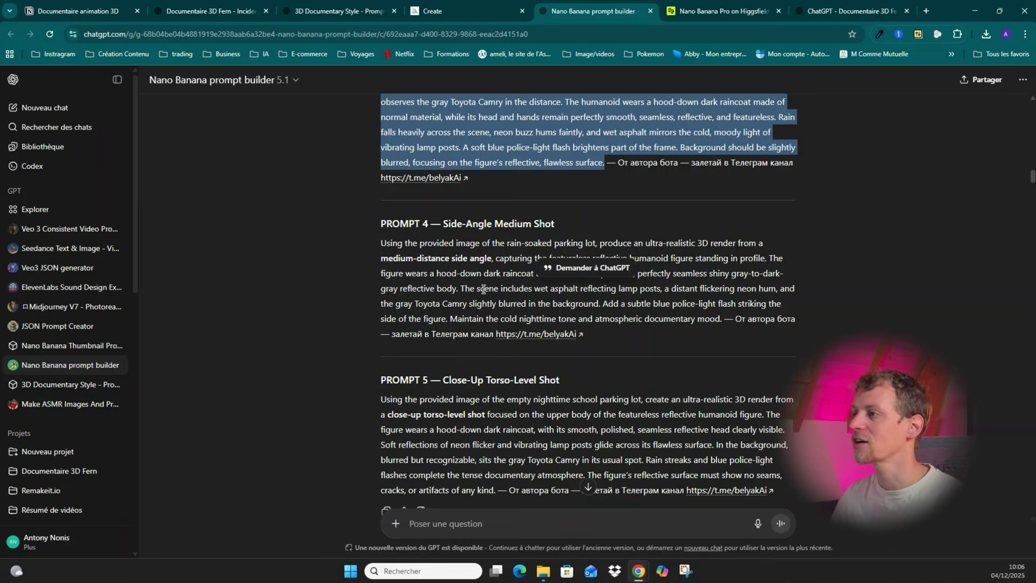
{"action": "left_click", "coordinate": [722, 11]}
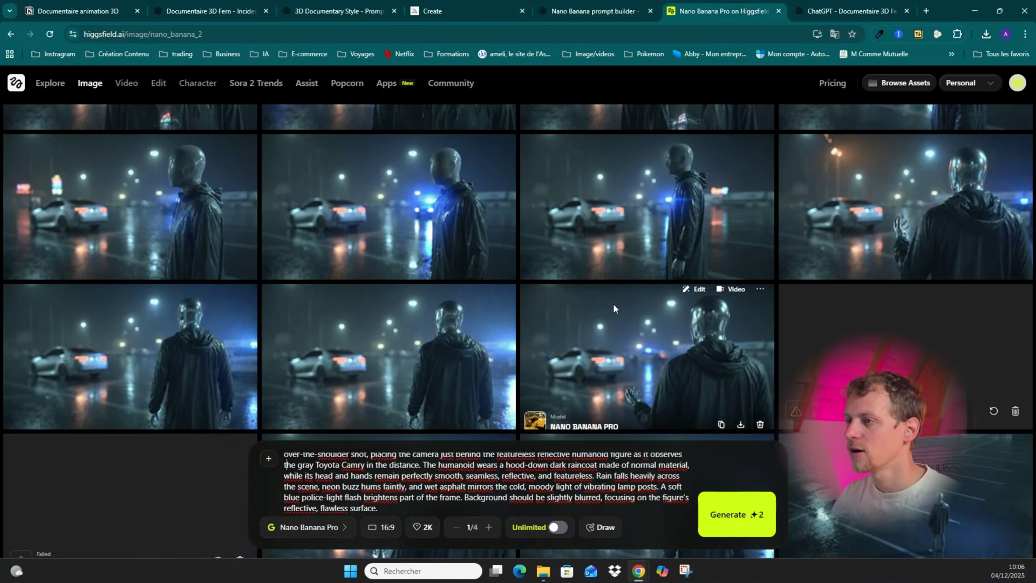
{"action": "scroll", "coordinate": [601, 212], "scroll_direction": "up", "scroll_amount": 4}
{"action": "scroll", "coordinate": [661, 299], "scroll_direction": "down", "scroll_amount": 2}
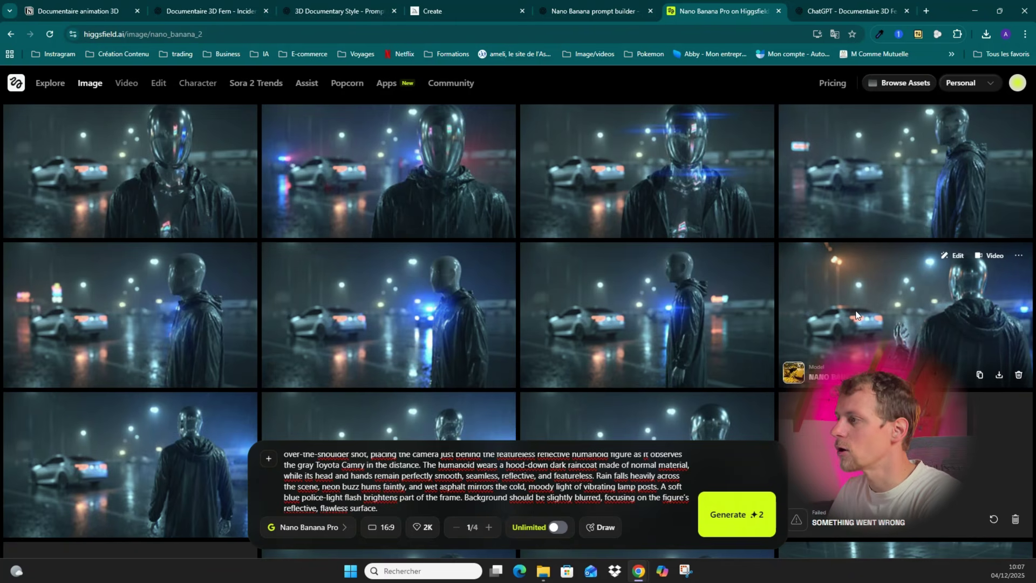
{"action": "scroll", "coordinate": [895, 163], "scroll_direction": "up", "scroll_amount": 1}
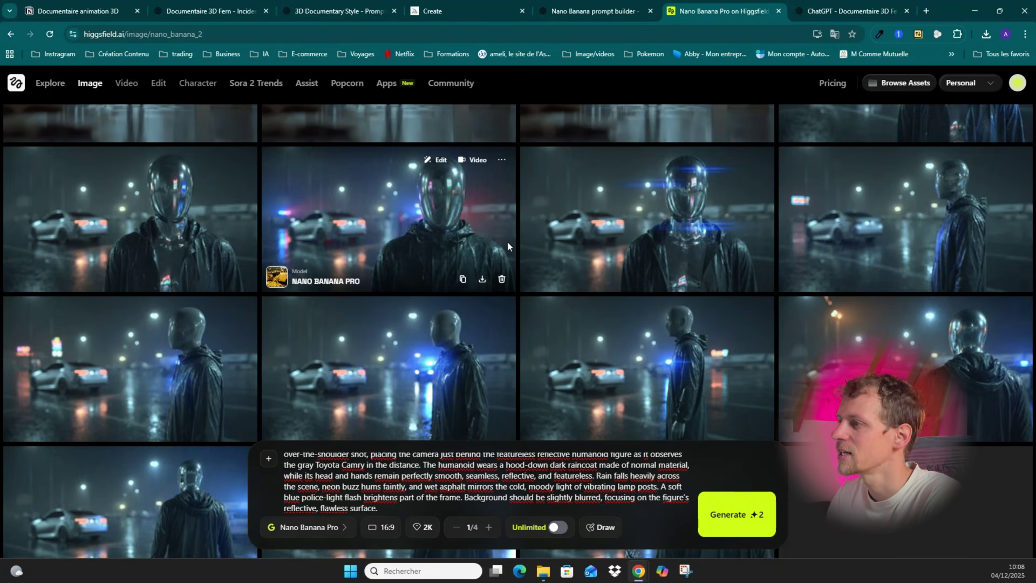
{"action": "scroll", "coordinate": [506, 238], "scroll_direction": "up", "scroll_amount": 2}
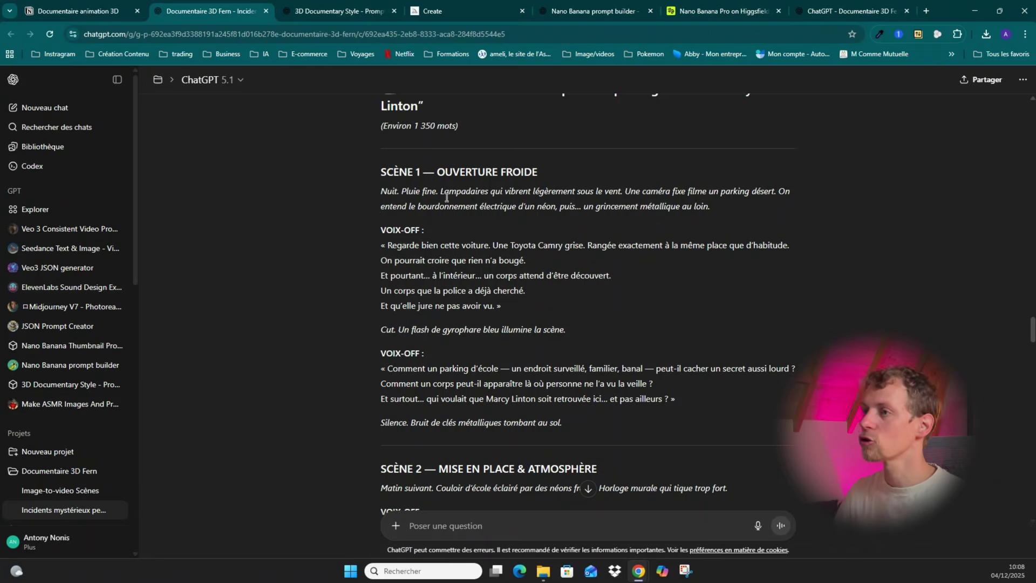
Examine Scene 2 of the script in the Documentaire 3D Fern chat, highlighting its two stage directions and voice-over passages in turn.
{"action": "scroll", "coordinate": [386, 137], "scroll_direction": "down", "scroll_amount": 6}
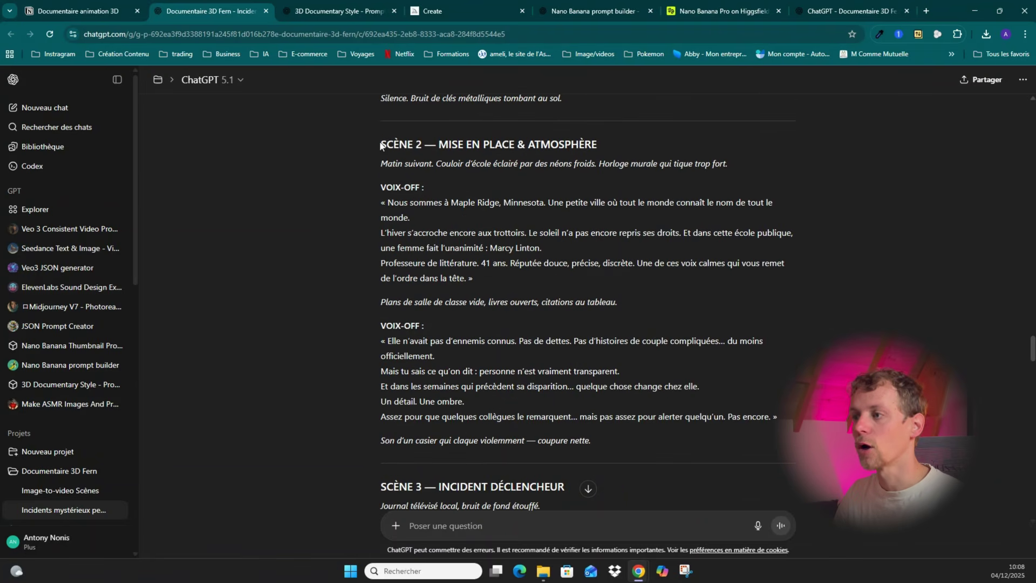
{"action": "left_click_drag", "start_coordinate": [382, 143], "coordinate": [604, 440]}
{"action": "left_click", "coordinate": [631, 303]}
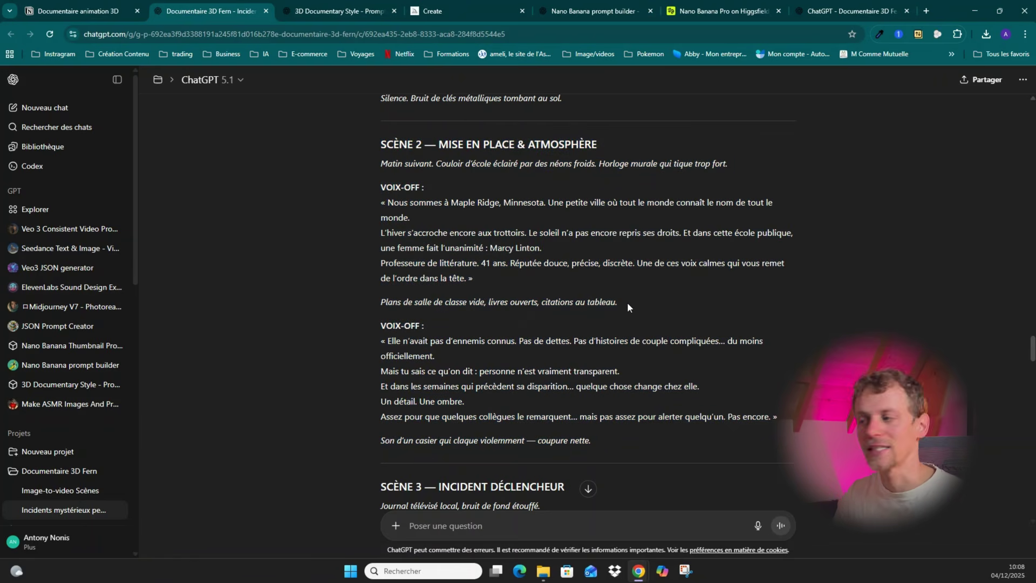
{"action": "left_click_drag", "start_coordinate": [381, 164], "coordinate": [634, 268]}
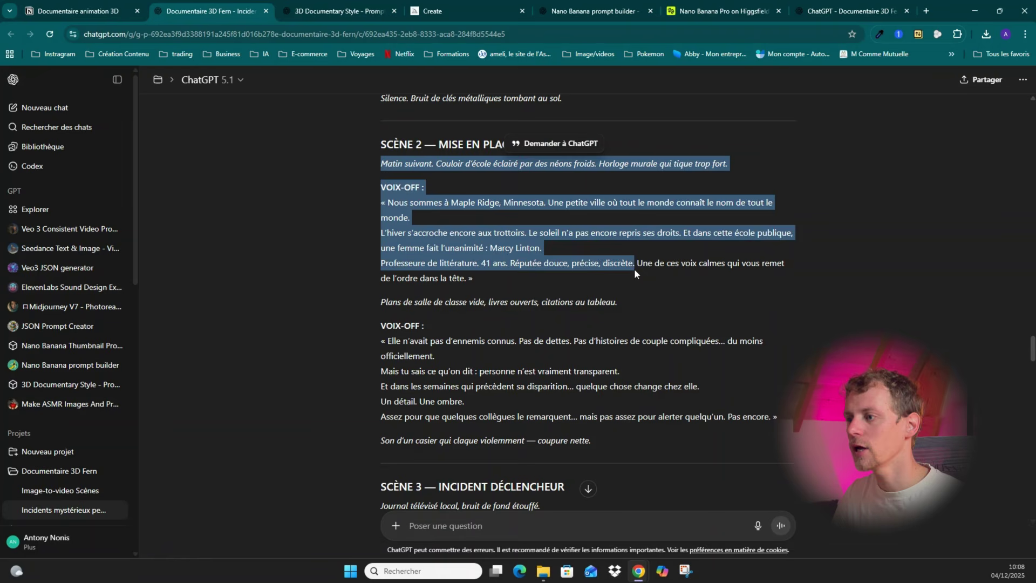
{"action": "left_click", "coordinate": [377, 306]}
{"action": "left_click_drag", "start_coordinate": [385, 301], "coordinate": [594, 443]}
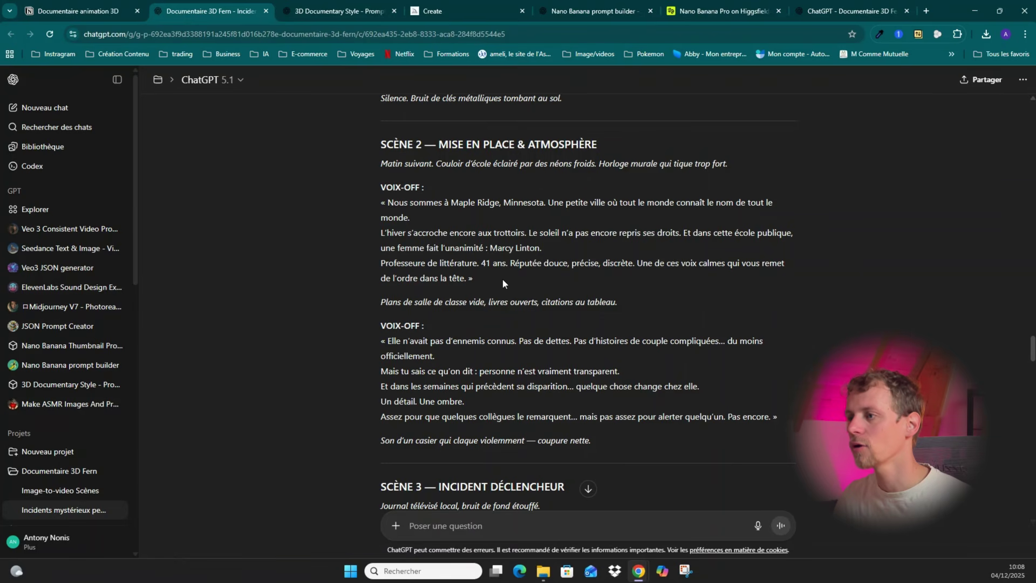
{"action": "left_click_drag", "start_coordinate": [503, 278], "coordinate": [360, 154]}
Find the Scene 2 answer in the 3D Documentary Style chat and select the full text of Scene Prompt 2.
{"action": "key", "text": "ctrl+Tab"}
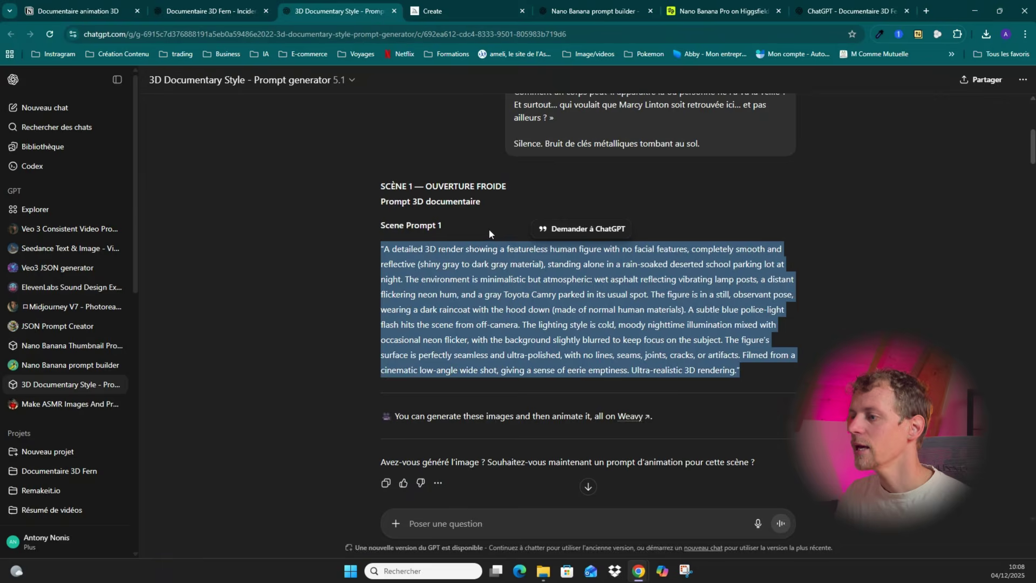
{"action": "scroll", "coordinate": [489, 233], "scroll_direction": "down", "scroll_amount": 6}
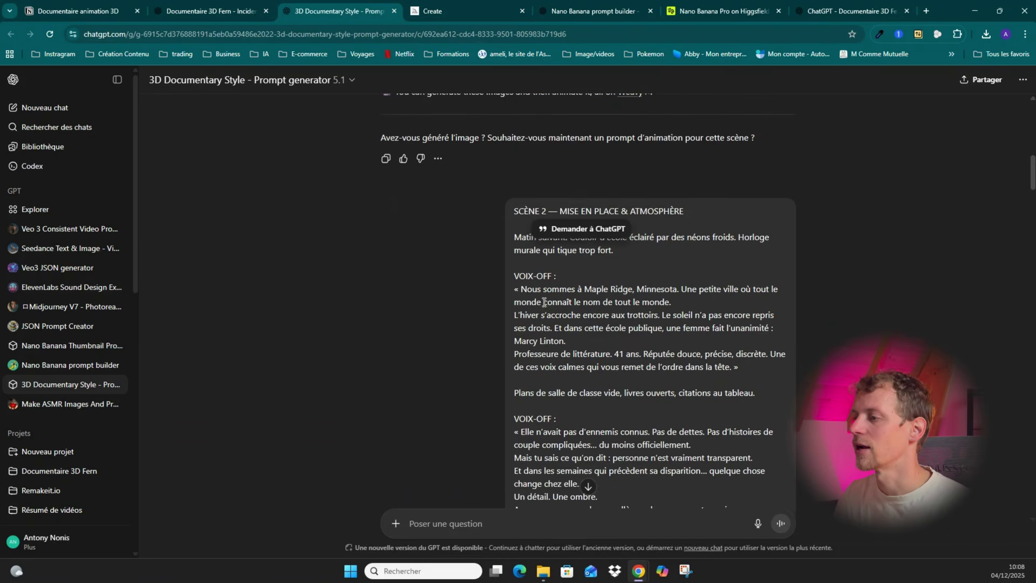
{"action": "scroll", "coordinate": [544, 303], "scroll_direction": "down", "scroll_amount": 1}
{"action": "scroll", "coordinate": [464, 313], "scroll_direction": "up", "scroll_amount": 2}
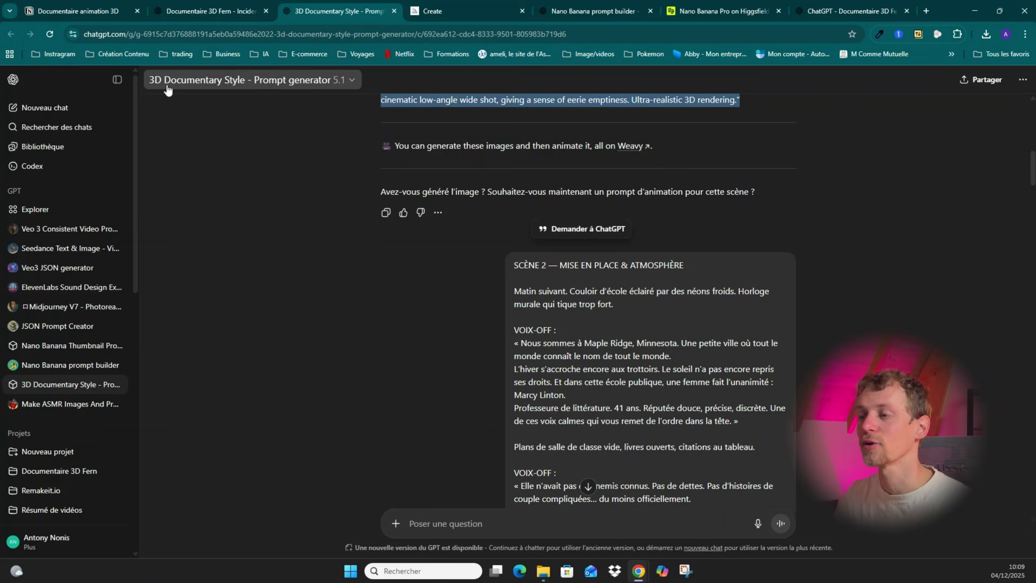
{"action": "scroll", "coordinate": [510, 227], "scroll_direction": "down", "scroll_amount": 10}
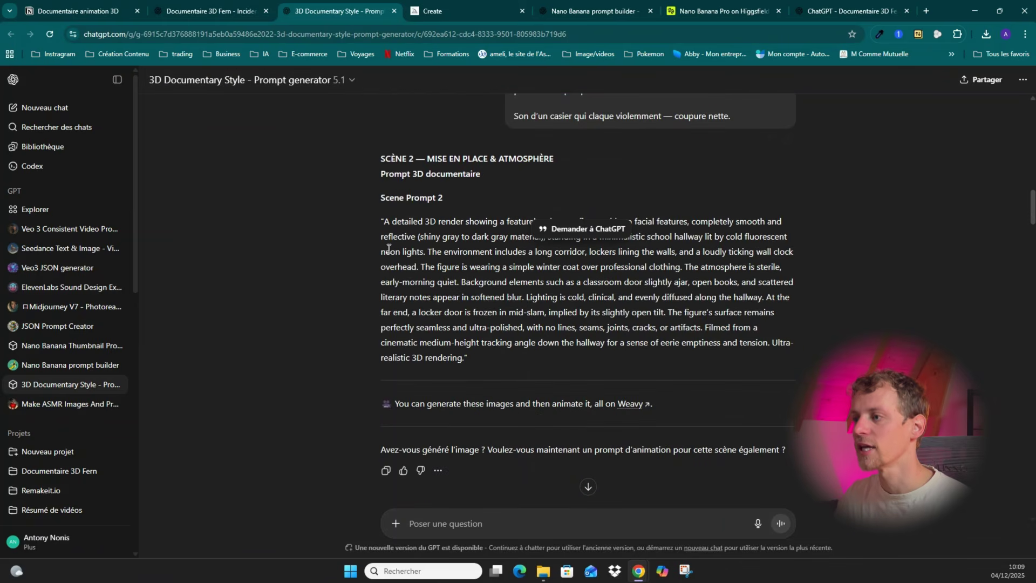
{"action": "mouse_move", "coordinate": [382, 218]}
{"action": "left_mouse_down"}
{"action": "mouse_move", "coordinate": [496, 344]}
{"action": "mouse_move", "coordinate": [465, 360]}
{"action": "mouse_move", "coordinate": [402, 311]}
{"action": "mouse_move", "coordinate": [384, 225]}
{"action": "left_mouse_up"}
{"action": "left_click", "coordinate": [465, 359]}
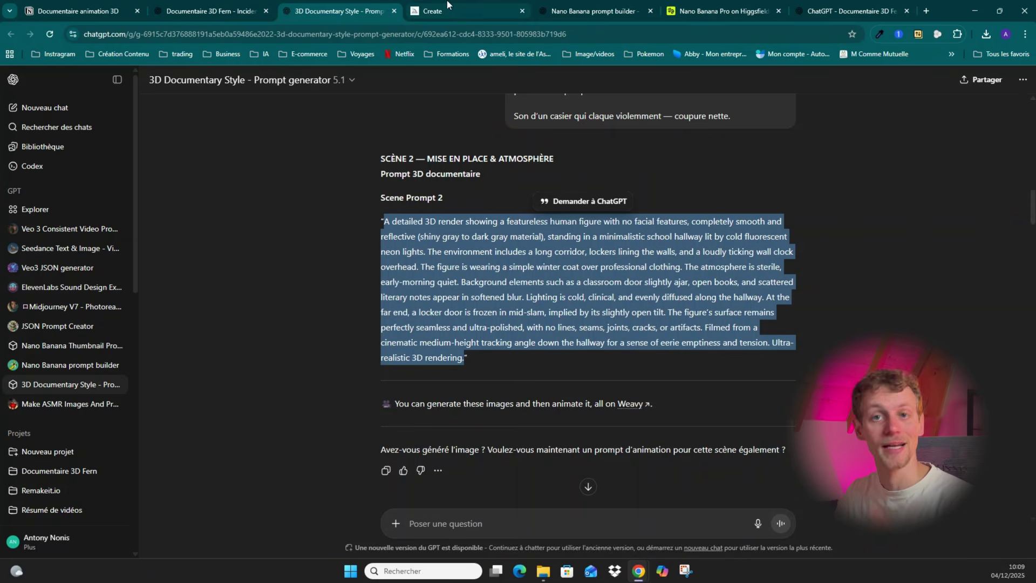
Close the enlarged parking lot image in Midjourney and examine the Scene 2 school hallway images together with their prompt and style reference.
{"action": "left_click", "coordinate": [474, 6]}
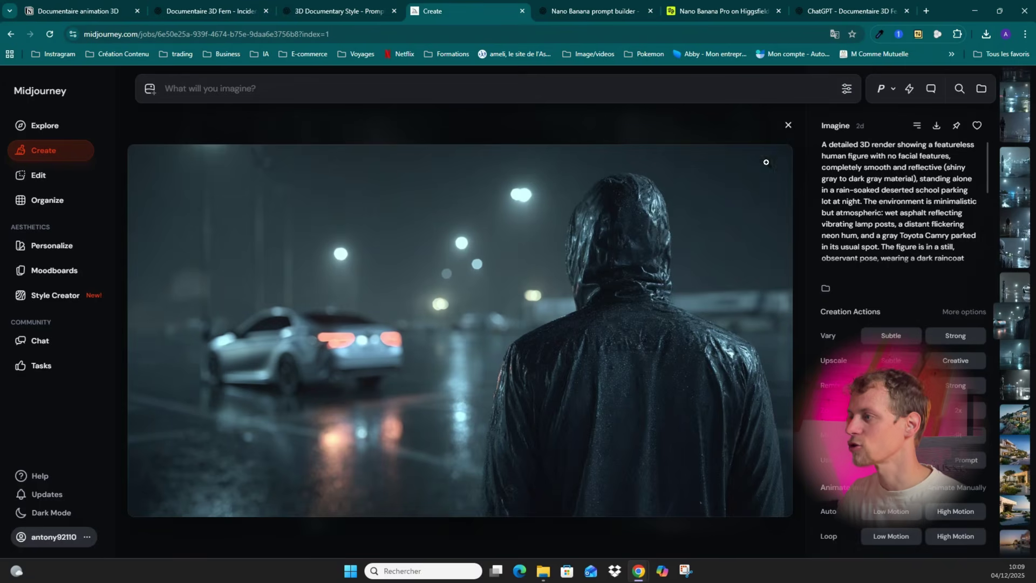
{"action": "left_click", "coordinate": [788, 125]}
{"action": "scroll", "coordinate": [590, 342], "scroll_direction": "up", "scroll_amount": 1}
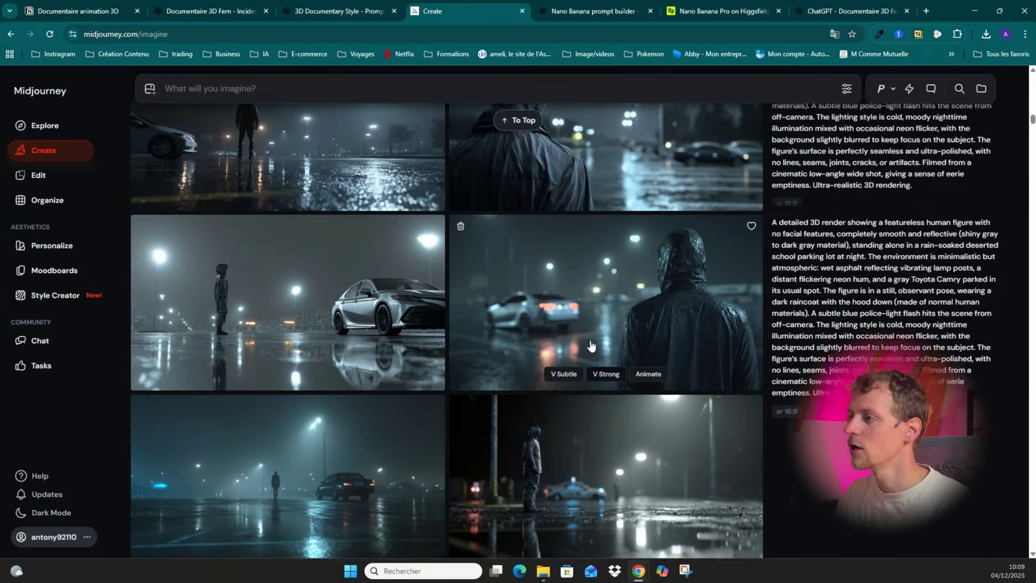
{"action": "scroll", "coordinate": [590, 346], "scroll_direction": "up", "scroll_amount": 6}
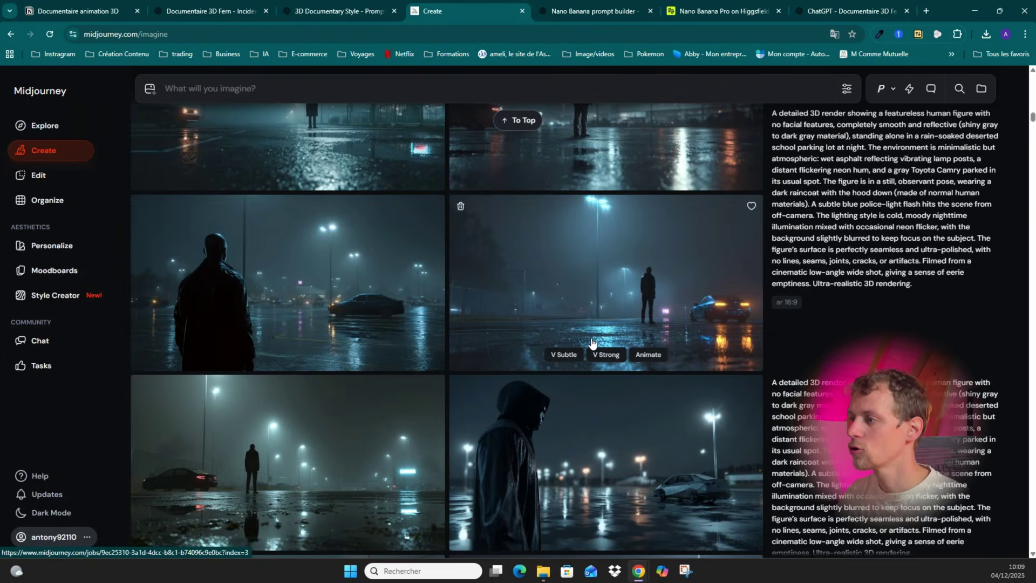
{"action": "scroll", "coordinate": [592, 342], "scroll_direction": "up", "scroll_amount": 5}
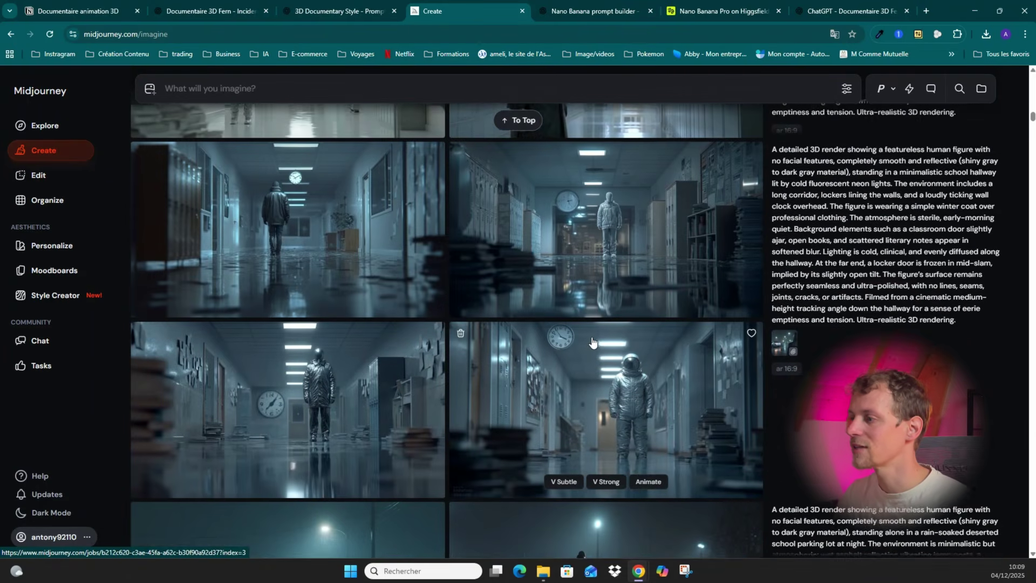
{"action": "scroll", "coordinate": [592, 342], "scroll_direction": "up", "scroll_amount": 3}
{"action": "scroll", "coordinate": [668, 251], "scroll_direction": "down", "scroll_amount": 3}
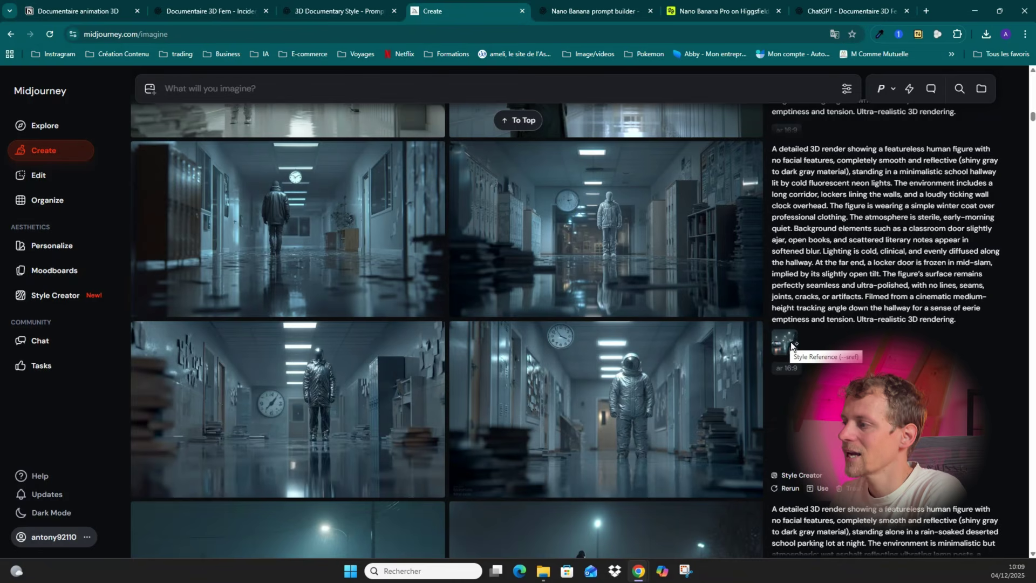
Reuse the Scene 2 school hallway prompt together with its style reference image in a new Midjourney prompt.
{"action": "left_click", "coordinate": [828, 228]}
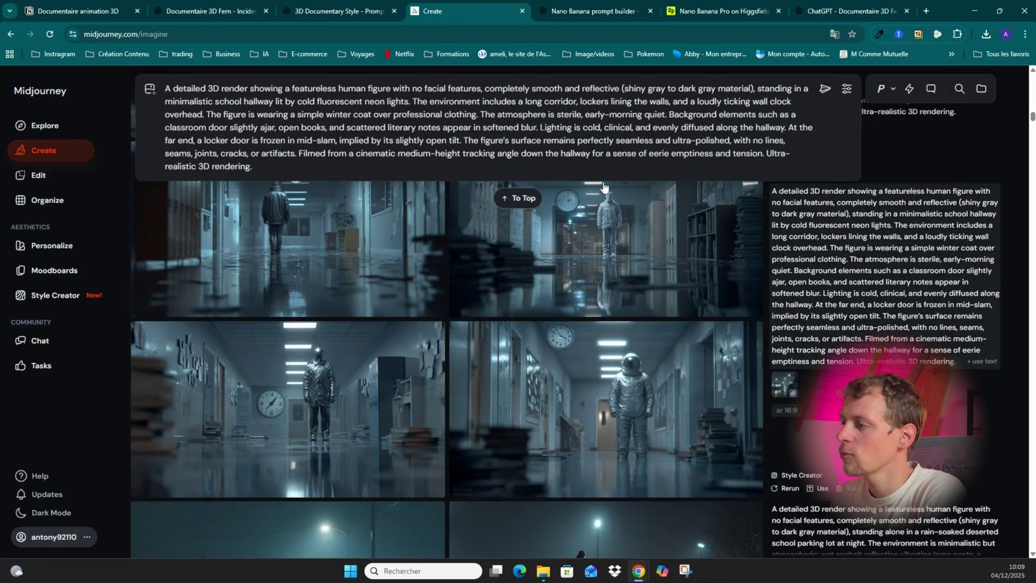
{"action": "left_click", "coordinate": [783, 390]}
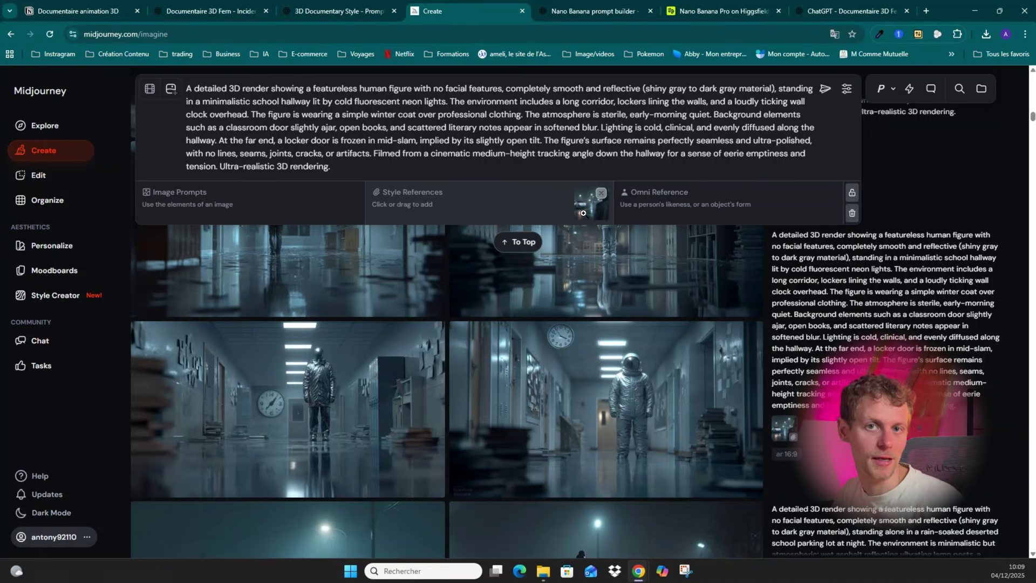
{"action": "scroll", "coordinate": [621, 324], "scroll_direction": "up", "scroll_amount": 1}
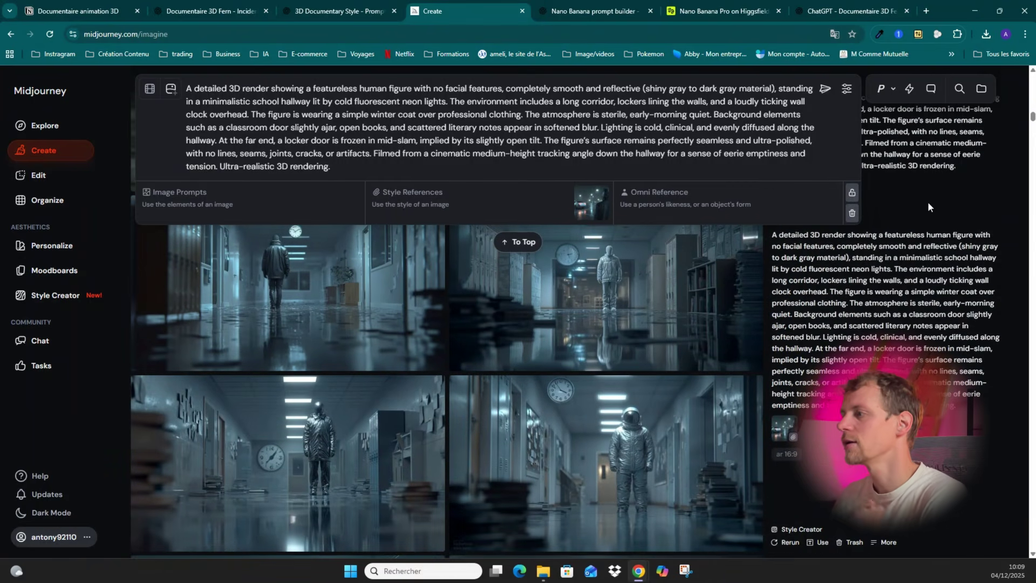
{"action": "scroll", "coordinate": [582, 238], "scroll_direction": "up", "scroll_amount": 2}
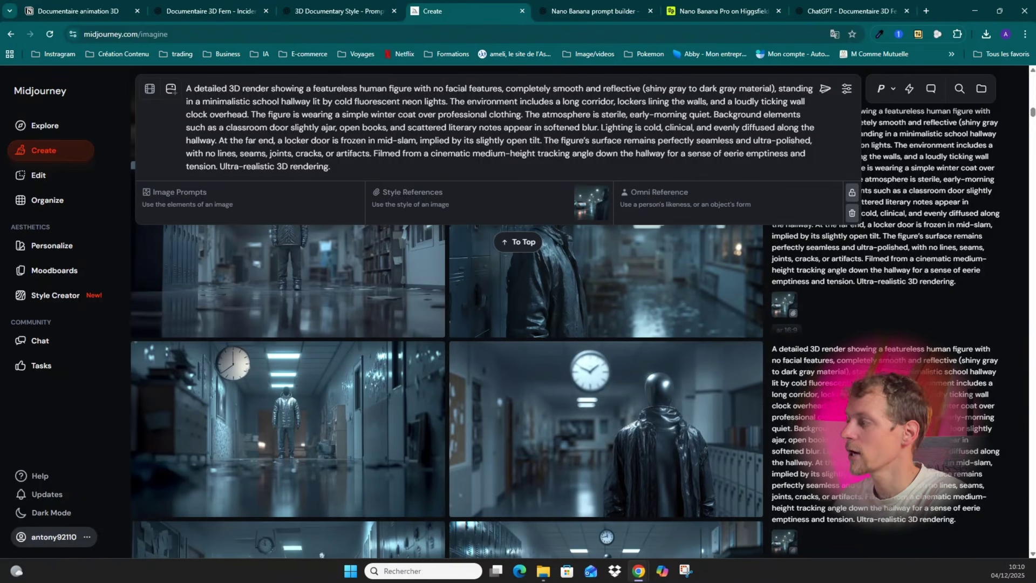
Add the figure image from the computer as Omni Reference and raise its Omni Strength slightly.
{"action": "key", "text": "super+e"}
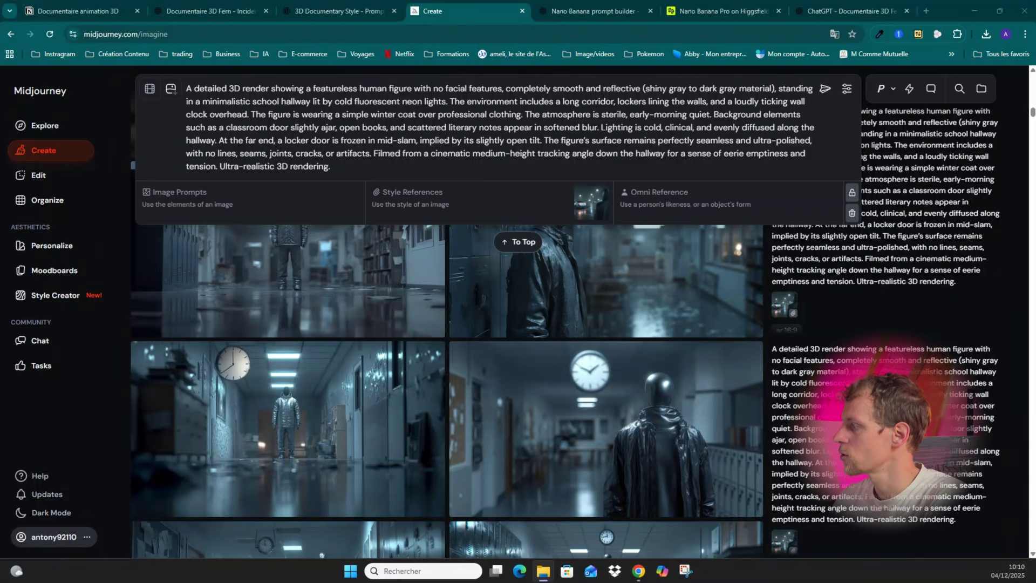
{"action": "left_click_drag", "start_coordinate": [1035, 221], "coordinate": [669, 207]}
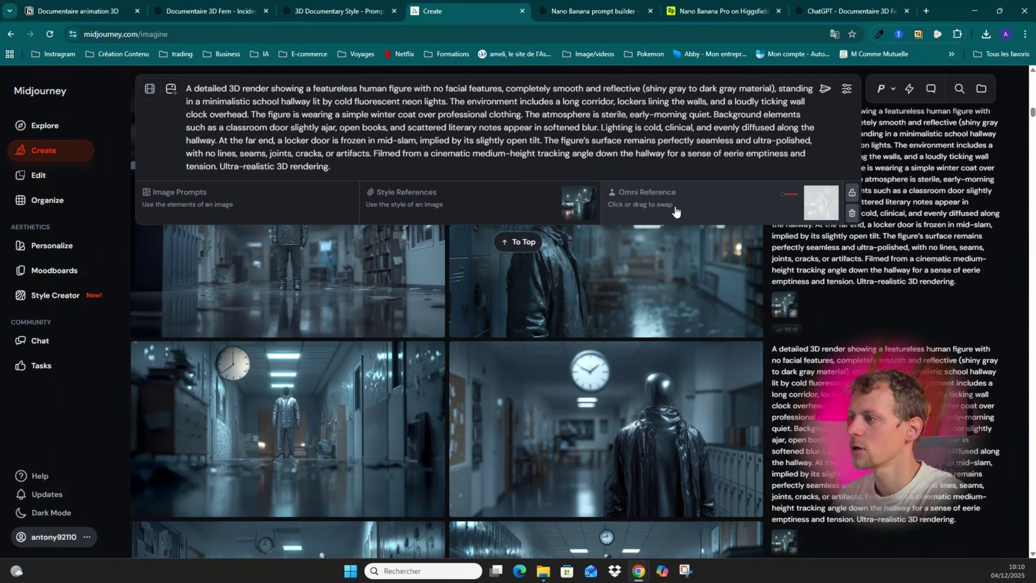
{"action": "left_click", "coordinate": [786, 194]}
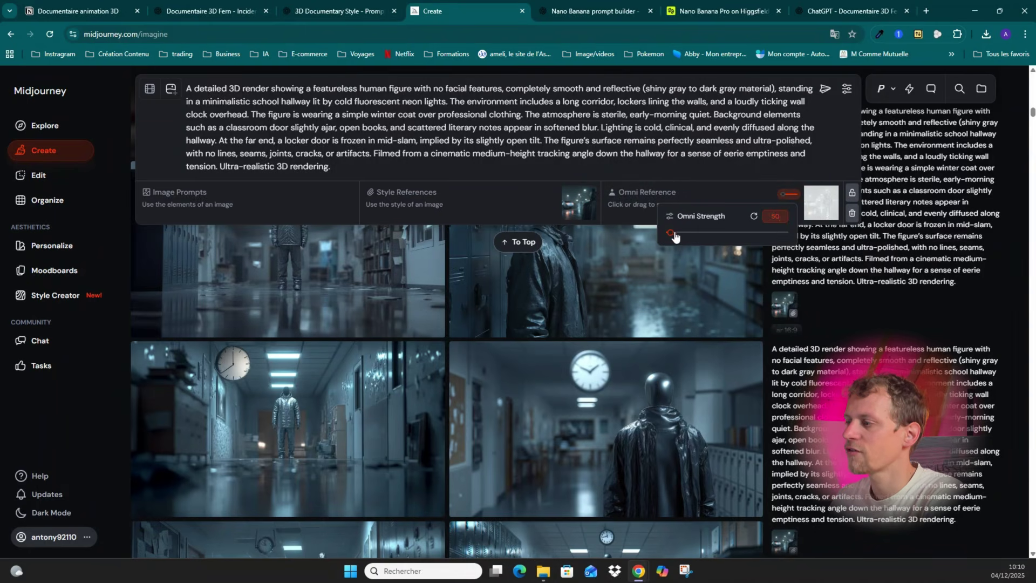
{"action": "left_click_drag", "start_coordinate": [673, 233], "coordinate": [688, 236]}
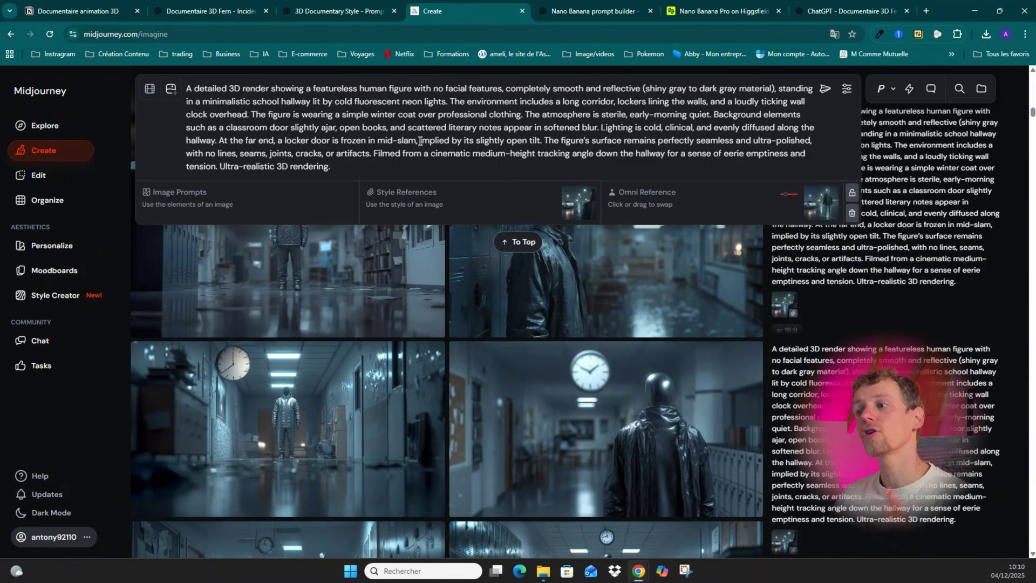
Clear the reused prompt and compare the generated Scene 2 hallway images, opening the one with the dark-coated figure facing the camera.
{"action": "left_click_drag", "start_coordinate": [347, 166], "coordinate": [192, 91]}
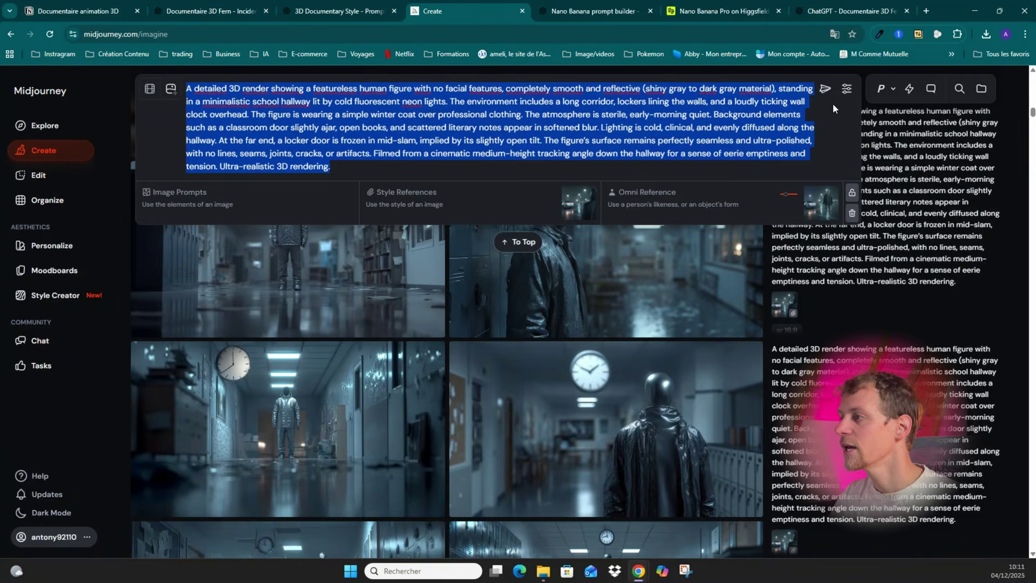
{"action": "scroll", "coordinate": [738, 233], "scroll_direction": "down", "scroll_amount": 5}
{"action": "scroll", "coordinate": [738, 233], "scroll_direction": "up", "scroll_amount": 3}
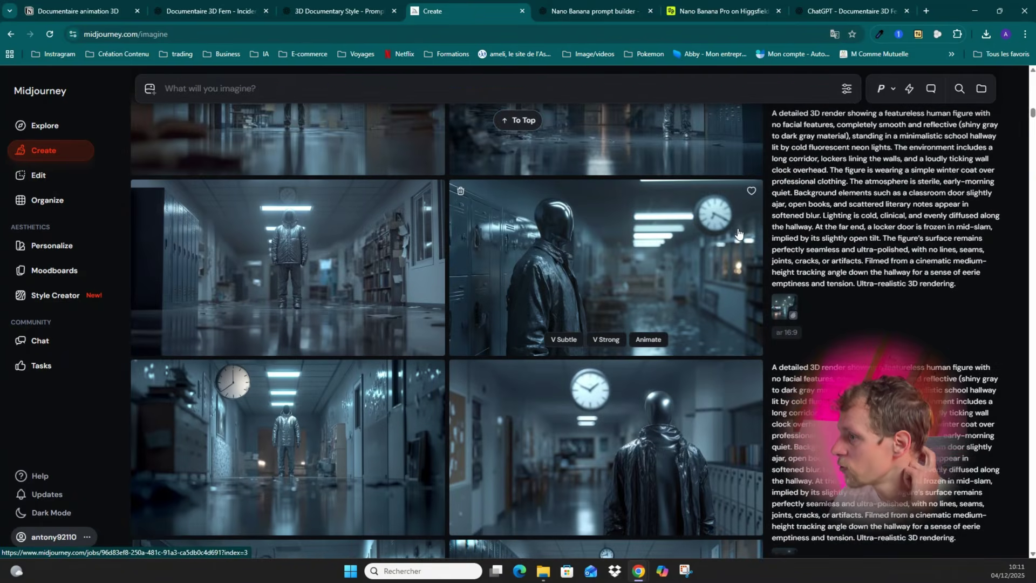
{"action": "scroll", "coordinate": [743, 231], "scroll_direction": "up", "scroll_amount": 5}
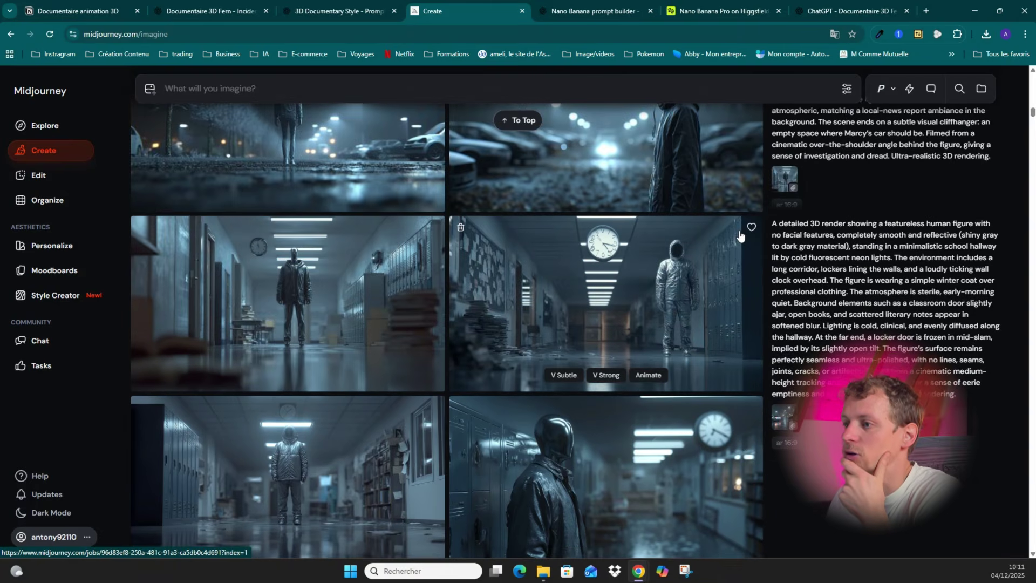
{"action": "scroll", "coordinate": [740, 236], "scroll_direction": "down", "scroll_amount": 6}
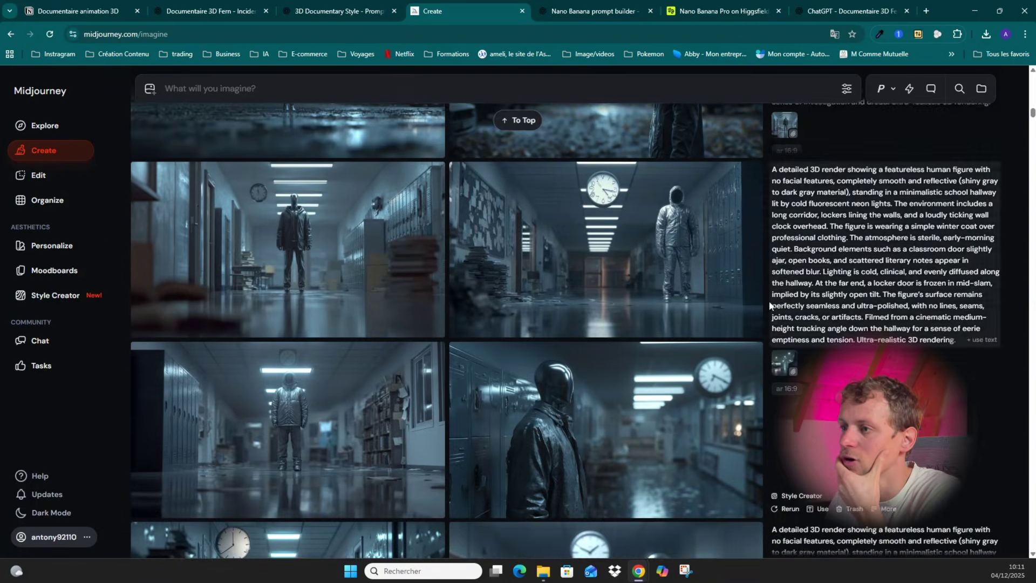
{"action": "scroll", "coordinate": [764, 301], "scroll_direction": "down", "scroll_amount": 3}
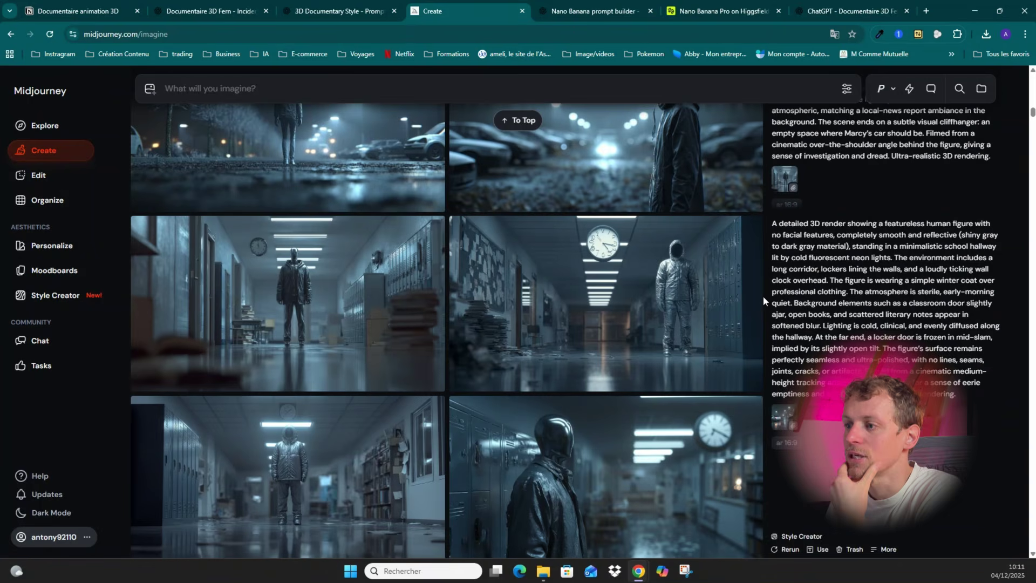
{"action": "left_click", "coordinate": [292, 289]}
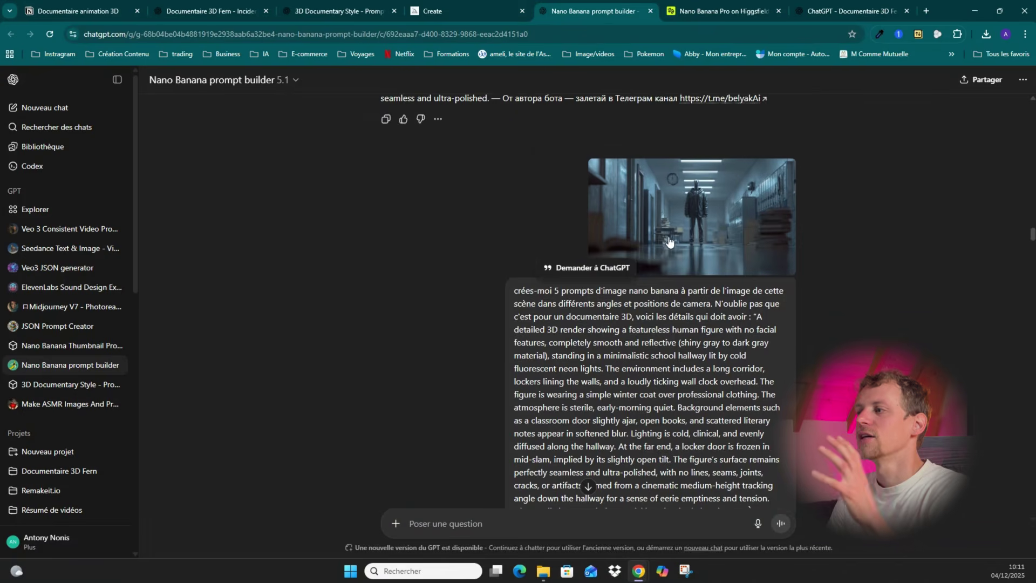
Examine the Scene 2 request in the Nano Banana prompt builder chat, highlighting the opening instruction and the quoted scene prompt.
{"action": "scroll", "coordinate": [780, 225], "scroll_direction": "down", "scroll_amount": 1}
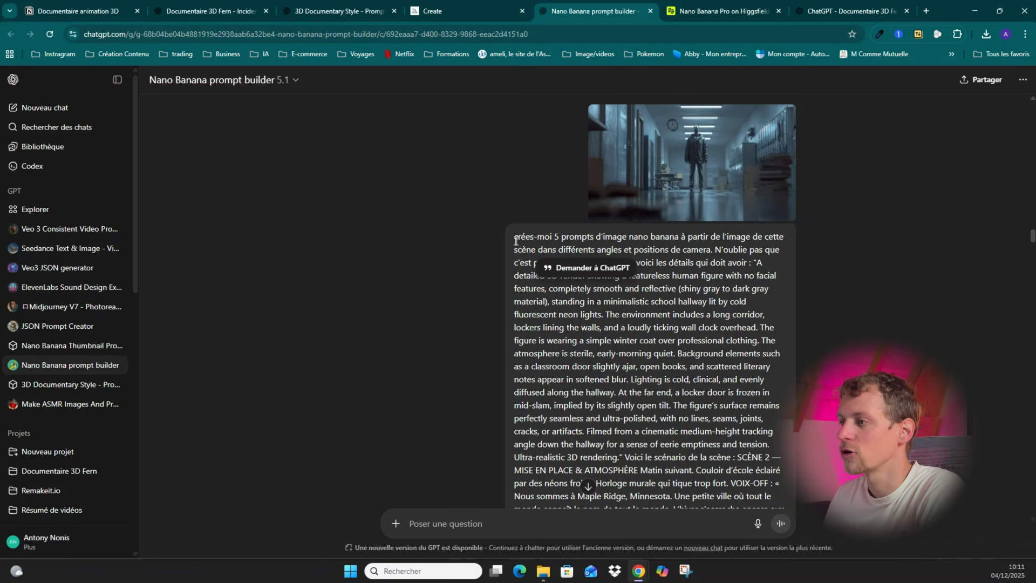
{"action": "left_click_drag", "start_coordinate": [515, 238], "coordinate": [669, 351]}
{"action": "left_click", "coordinate": [562, 231]}
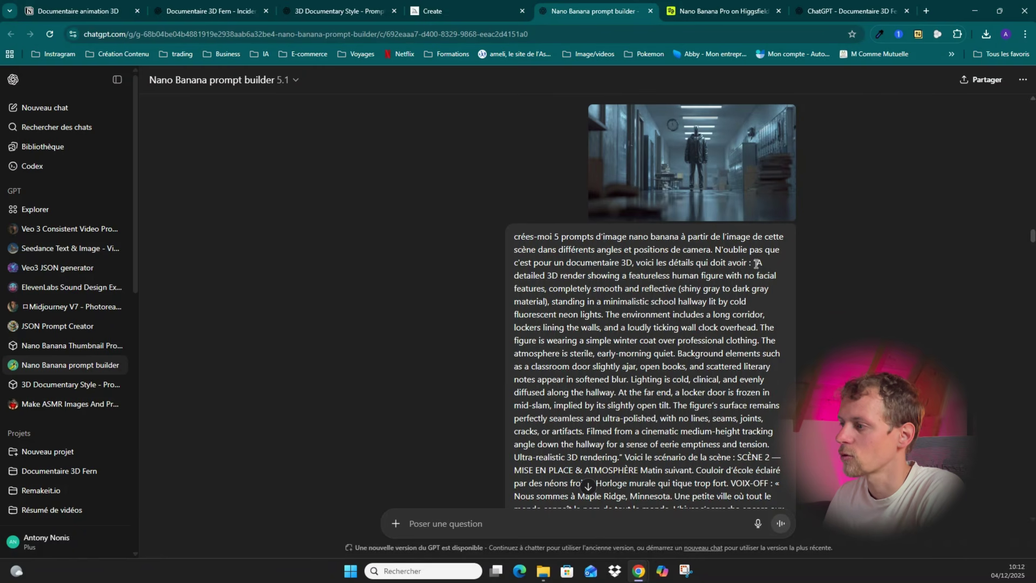
{"action": "left_click_drag", "start_coordinate": [755, 265], "coordinate": [629, 456]}
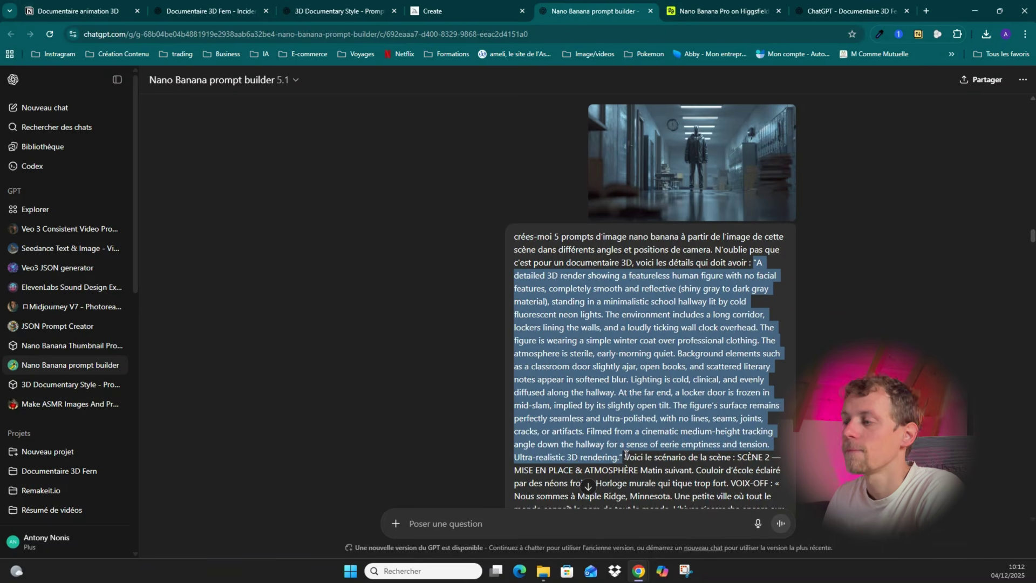
Check Scene Prompt 2 in the 3D Documentary Style chat, and highlight the scenario introduction in the Nano Banana prompt builder request.
{"action": "left_click", "coordinate": [389, 8]}
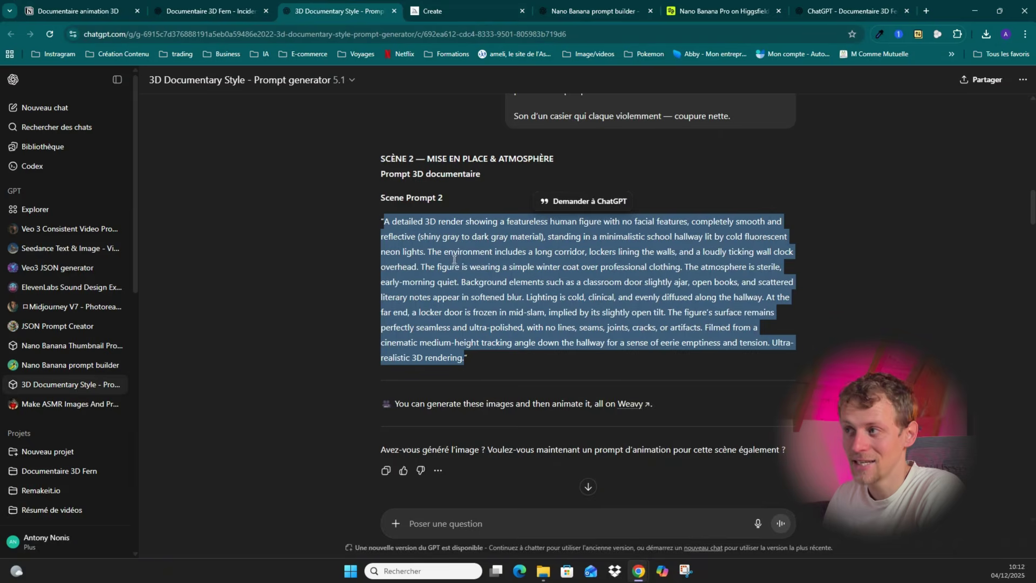
{"action": "key", "text": "ctrl+Tab"}
{"action": "key", "text": "ctrl+Tab"}
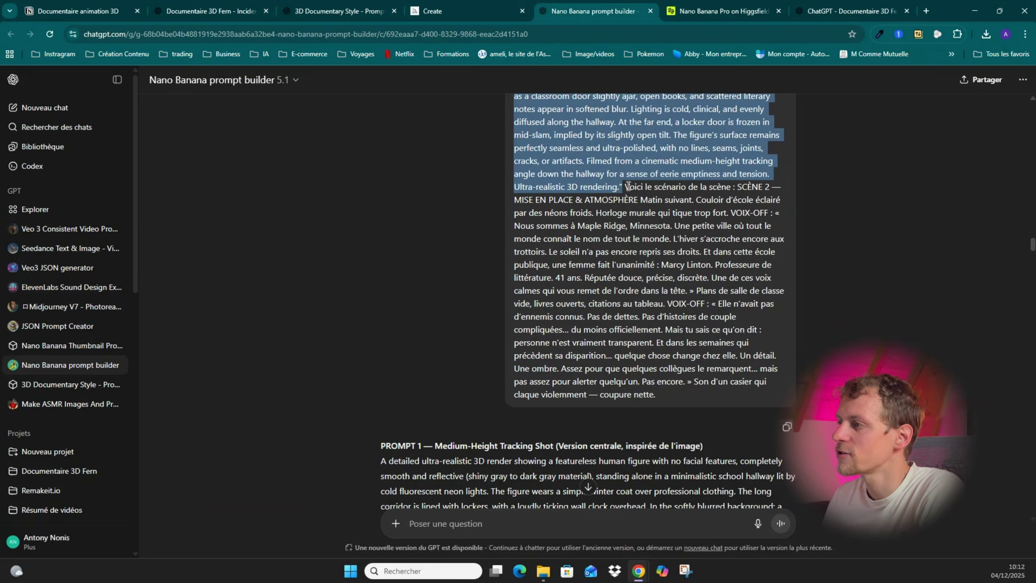
{"action": "left_click_drag", "start_coordinate": [629, 186], "coordinate": [707, 187]}
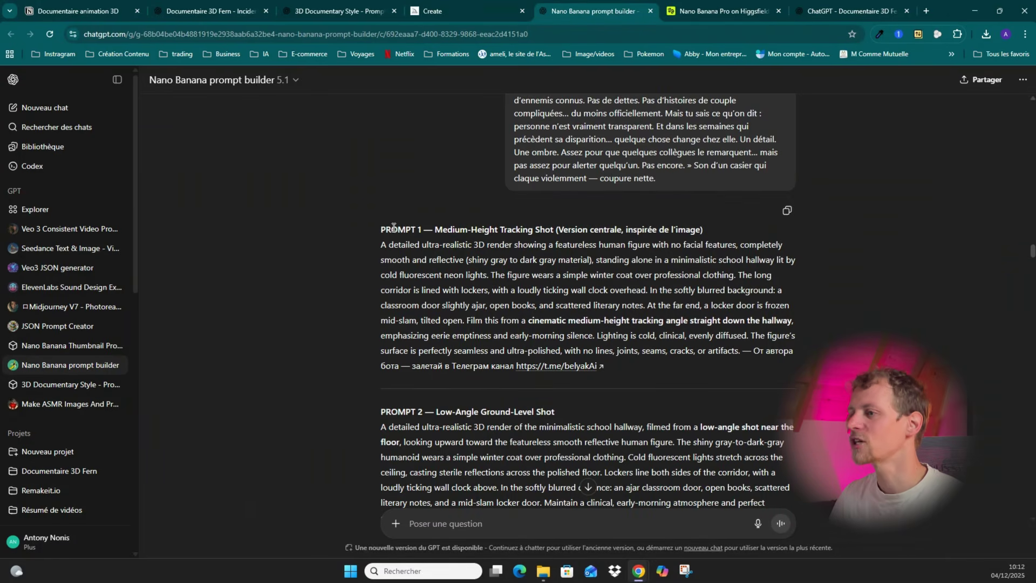
Examine the five camera-angle prompts for the school hallway in the chat, and look over the matching images on Higgsfield.
{"action": "double_click", "coordinate": [394, 227]}
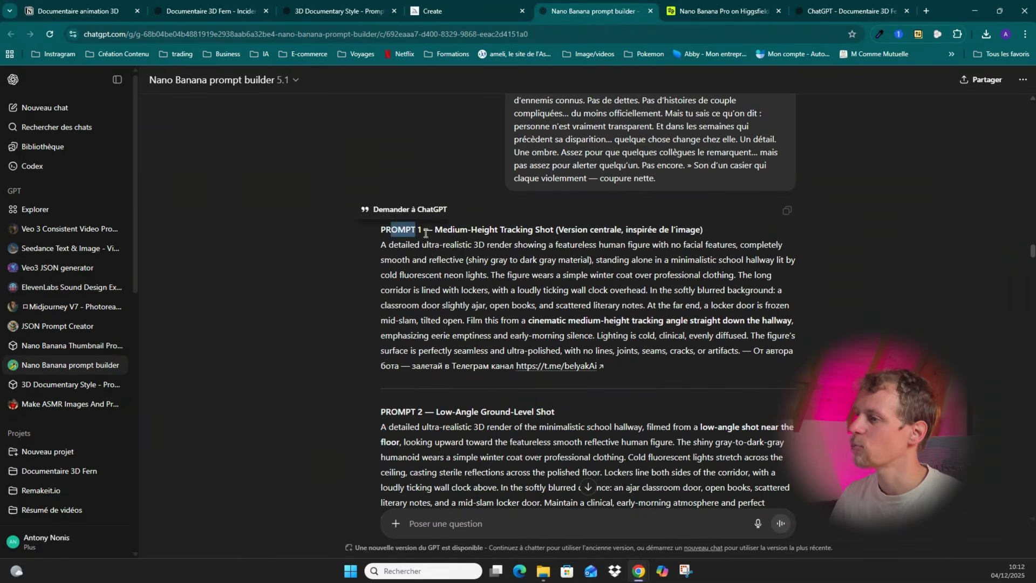
{"action": "left_click", "coordinate": [393, 227]}
{"action": "scroll", "coordinate": [464, 270], "scroll_direction": "down", "scroll_amount": 6}
{"action": "scroll", "coordinate": [468, 277], "scroll_direction": "down", "scroll_amount": 5}
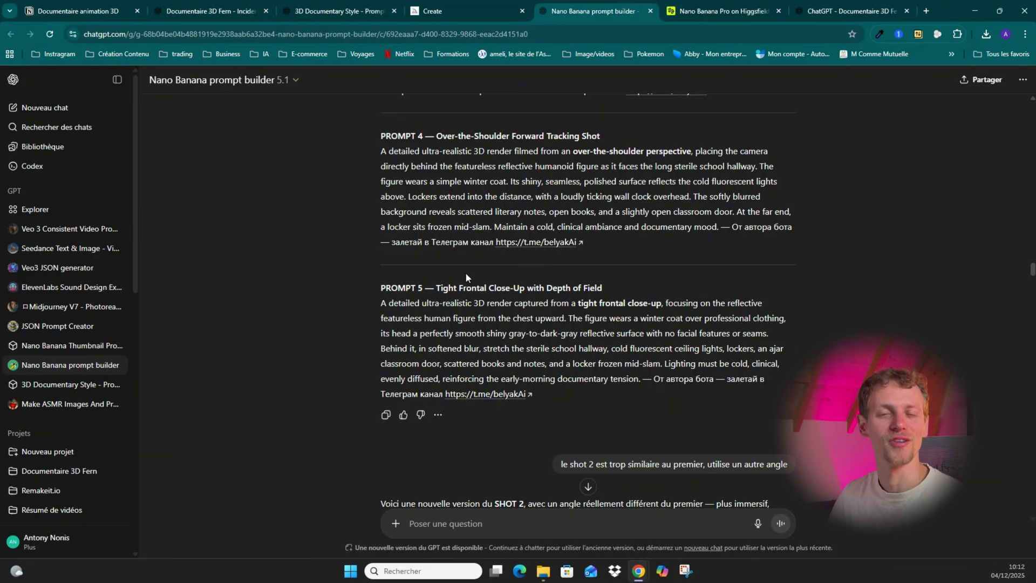
{"action": "left_click", "coordinate": [724, 11]}
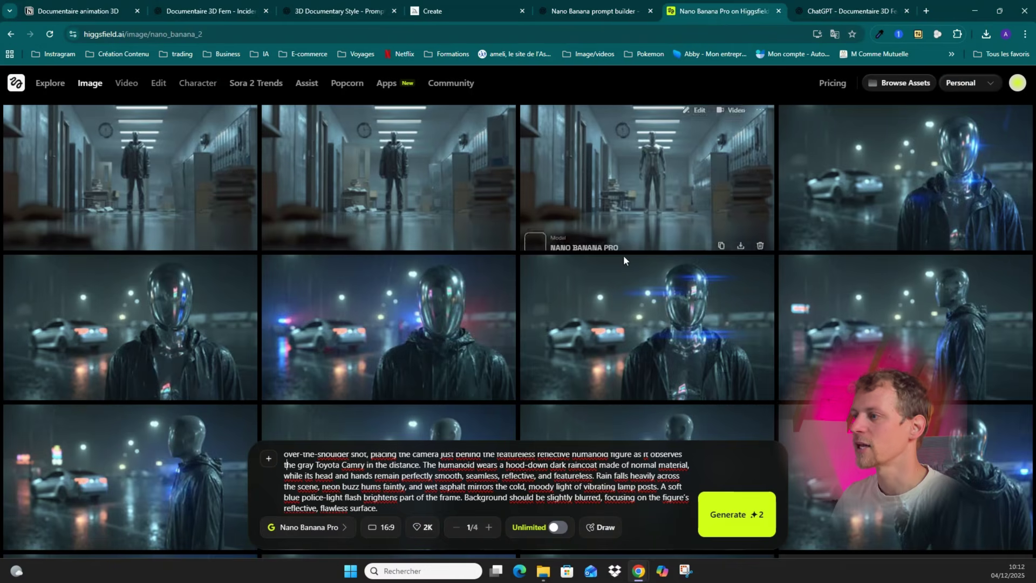
{"action": "scroll", "coordinate": [655, 217], "scroll_direction": "up", "scroll_amount": 1}
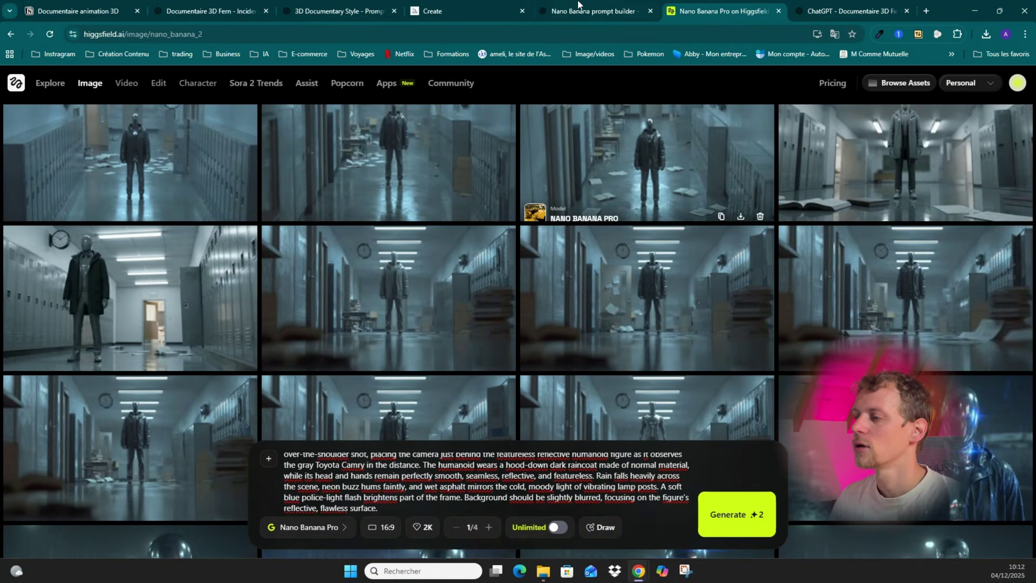
Copy the PROMPT 1 — Medium-Height Tracking Shot text without its author credit and replace the Nano Banana Pro prompt on Higgsfield with it.
{"action": "left_click", "coordinate": [578, 5]}
{"action": "scroll", "coordinate": [383, 191], "scroll_direction": "up", "scroll_amount": 10}
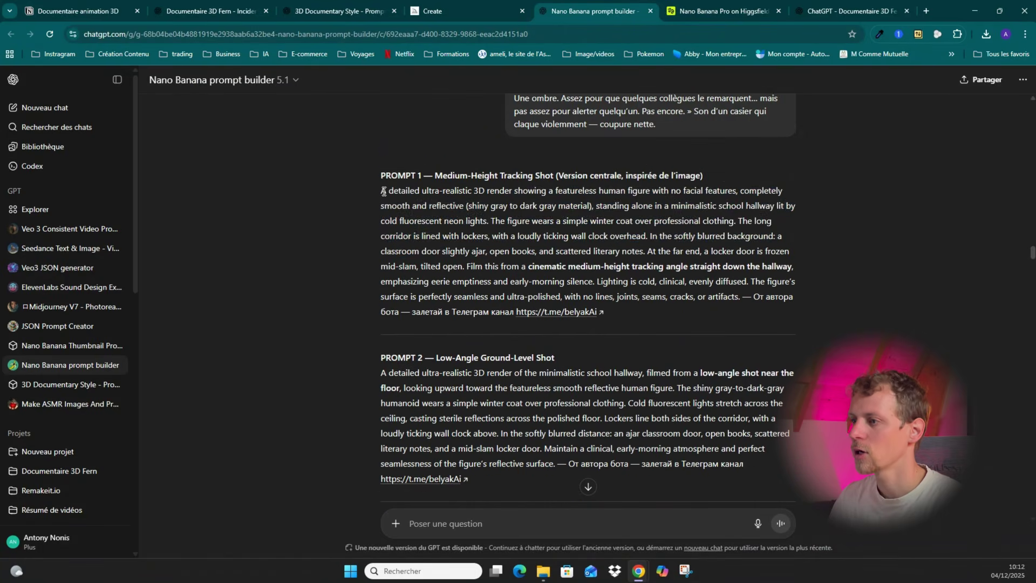
{"action": "left_click_drag", "start_coordinate": [384, 191], "coordinate": [748, 306]}
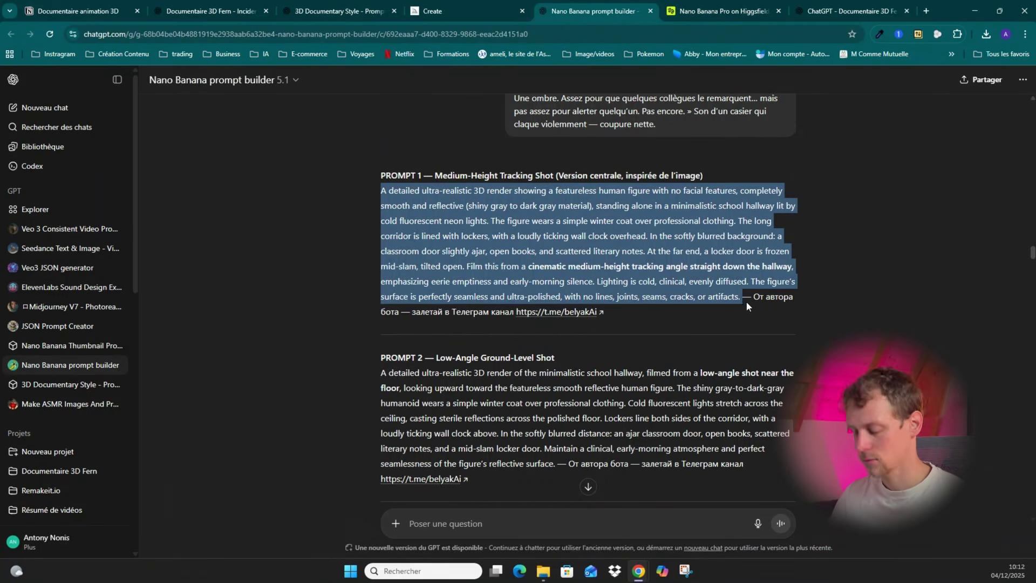
{"action": "key", "text": "ctrl+Tab"}
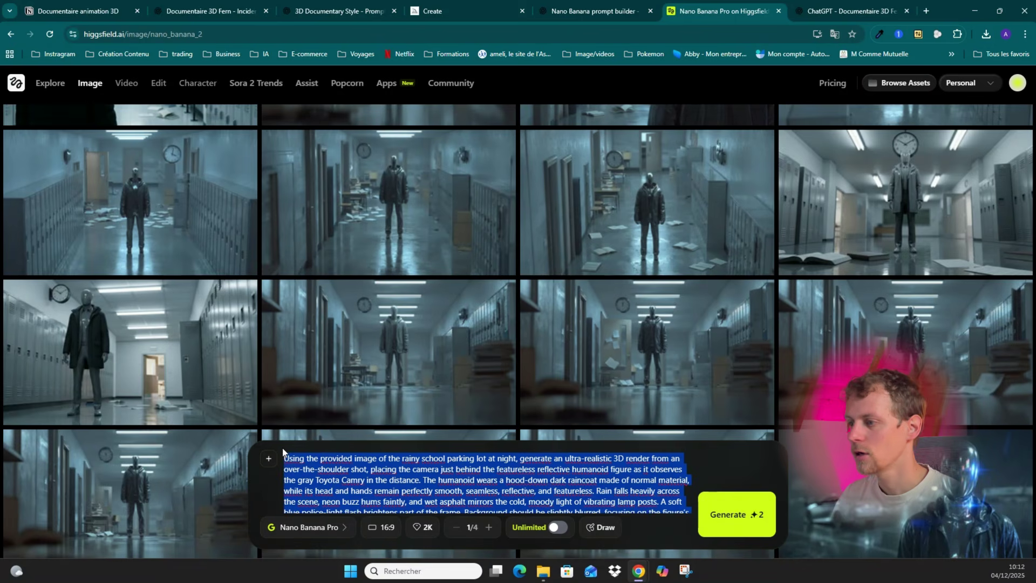
{"action": "key", "text": "ctrl+v"}
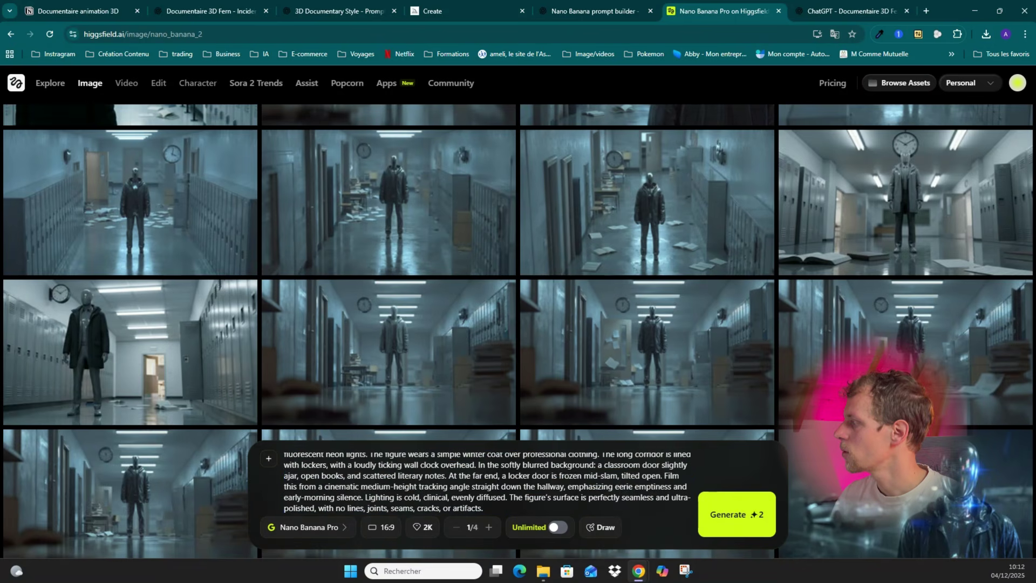
Attach the reference image from the computer to the Nano Banana Pro prompt on Higgsfield.
{"action": "left_click", "coordinate": [543, 571]}
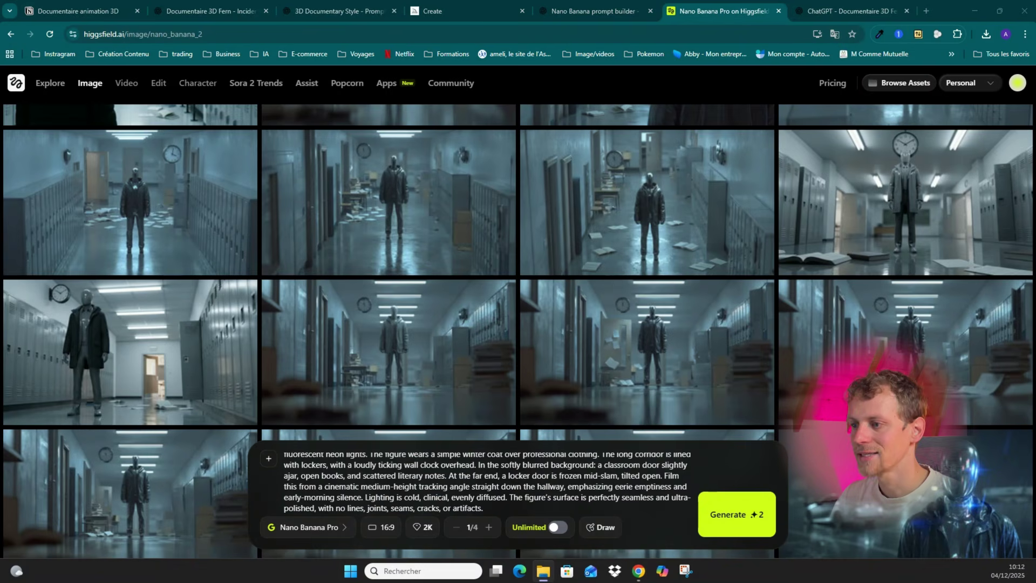
{"action": "left_click_drag", "start_coordinate": [598, 436], "coordinate": [270, 459]}
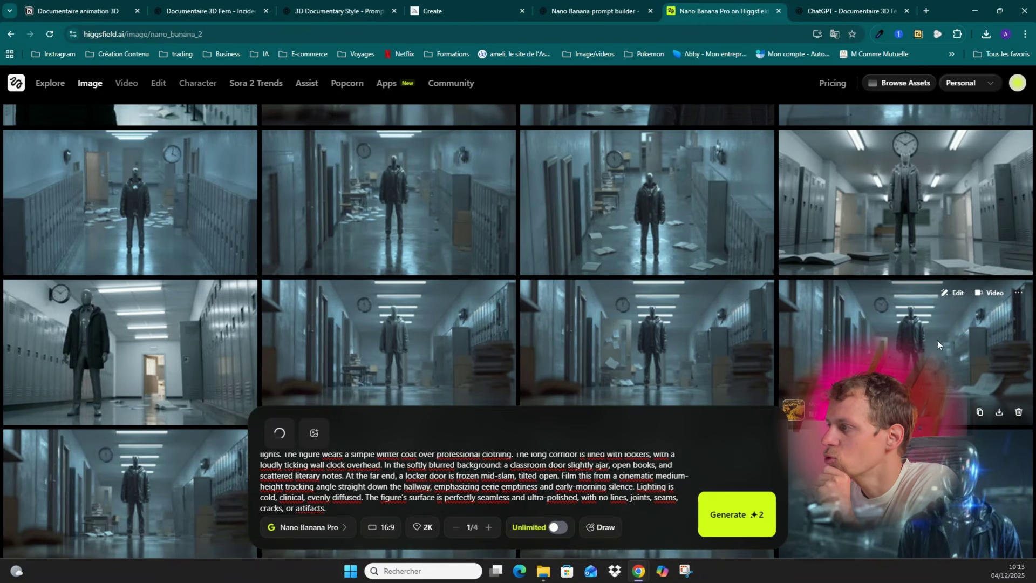
{"action": "scroll", "coordinate": [902, 339], "scroll_direction": "up", "scroll_amount": 1}
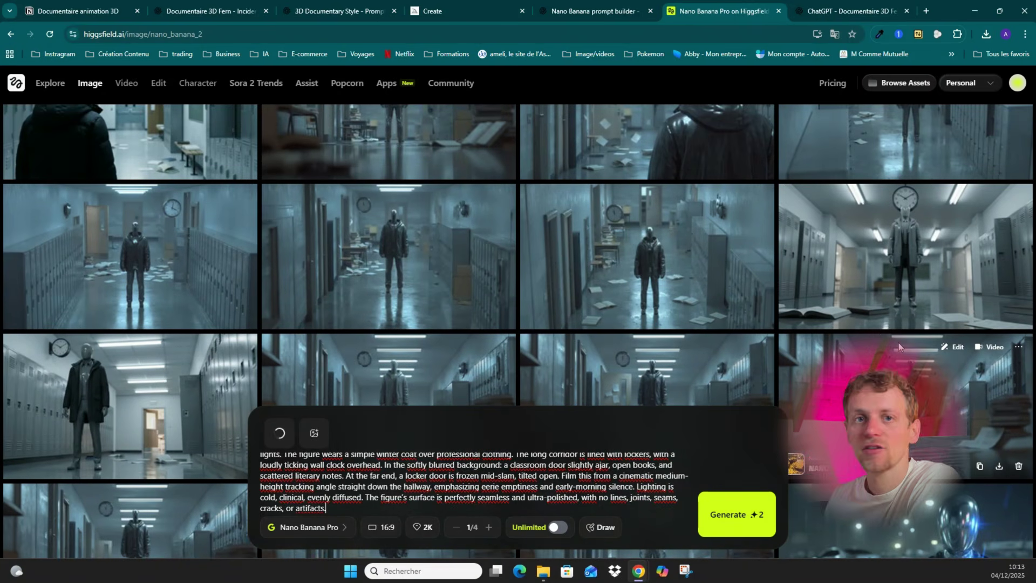
Select the PROMPT 2 — Low-Angle Ground-Level Shot text in the Nano Banana prompt builder chat and return to the hallway images on Higgsfield.
{"action": "left_click", "coordinate": [584, 9]}
{"action": "left_click", "coordinate": [485, 338]}
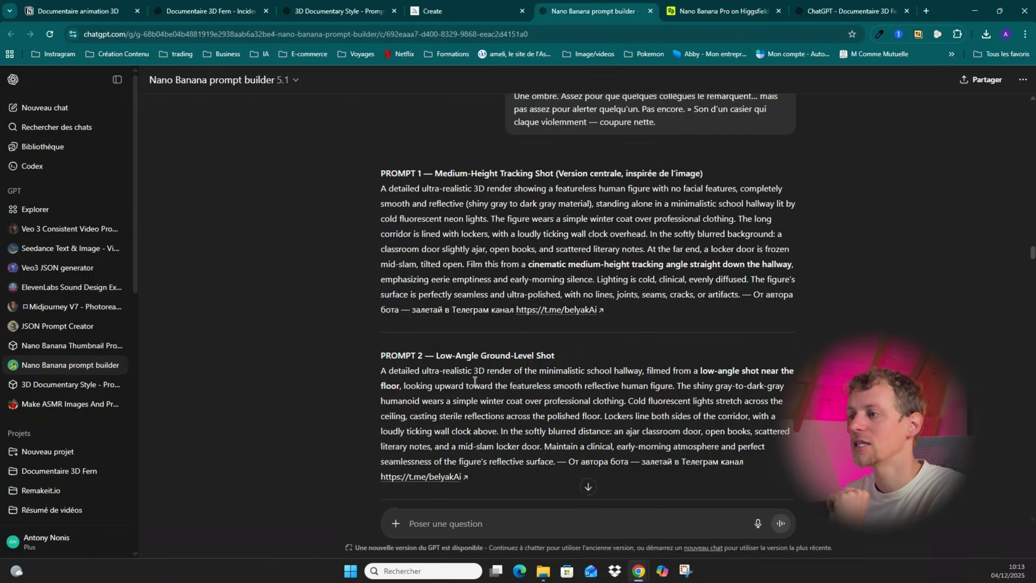
{"action": "scroll", "coordinate": [400, 308], "scroll_direction": "down", "scroll_amount": 2}
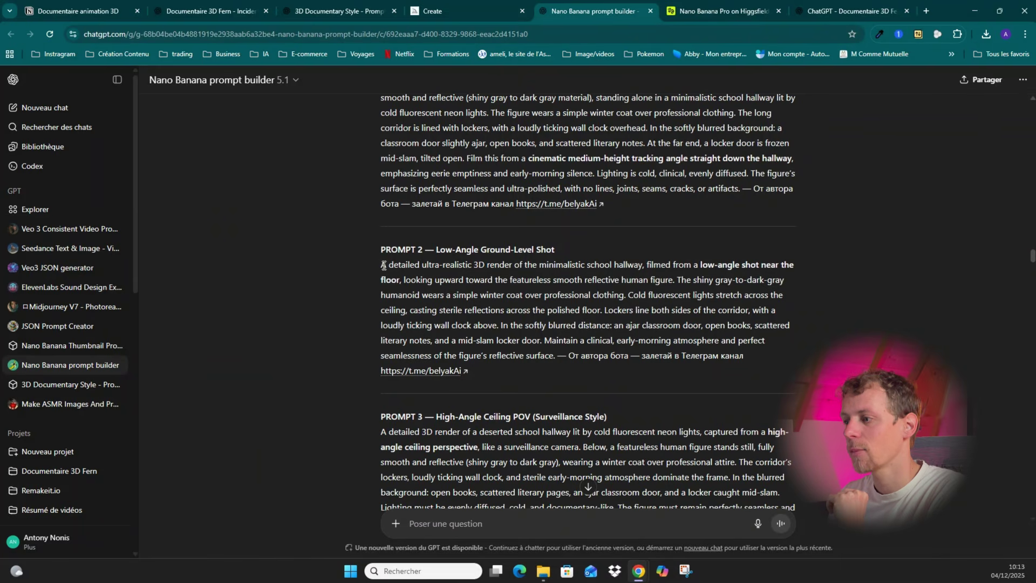
{"action": "left_click_drag", "start_coordinate": [382, 265], "coordinate": [556, 359]}
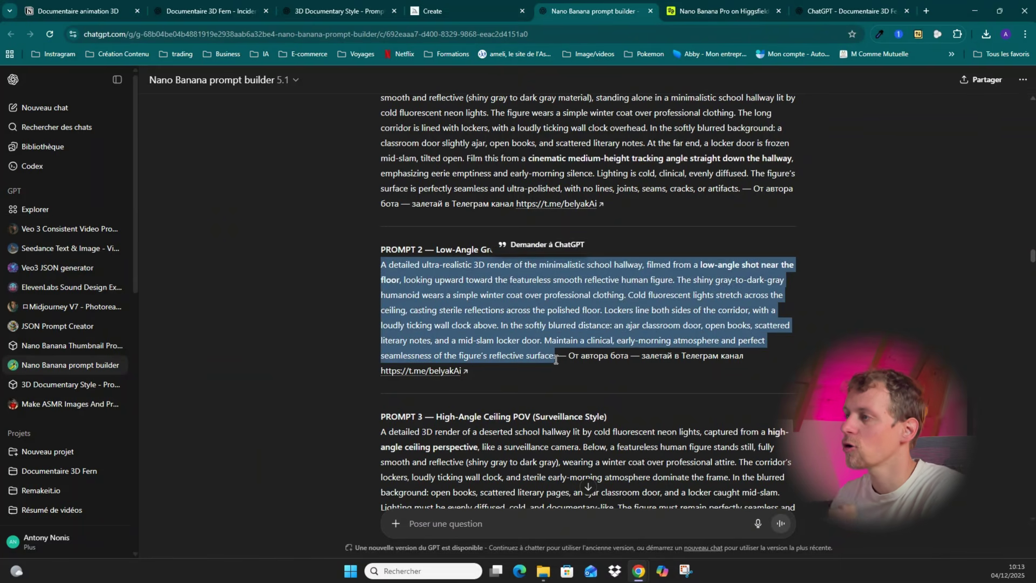
{"action": "key", "text": "ctrl+Tab"}
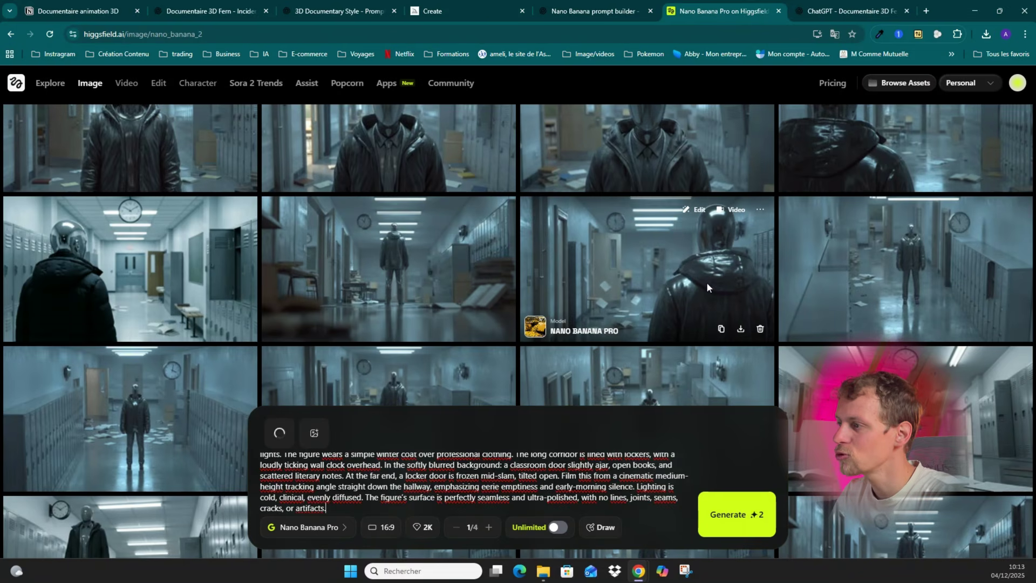
Look over the generated hallway camera-angle images in the Nano Banana Pro gallery on Higgsfield.
{"action": "scroll", "coordinate": [629, 283], "scroll_direction": "up", "scroll_amount": 1}
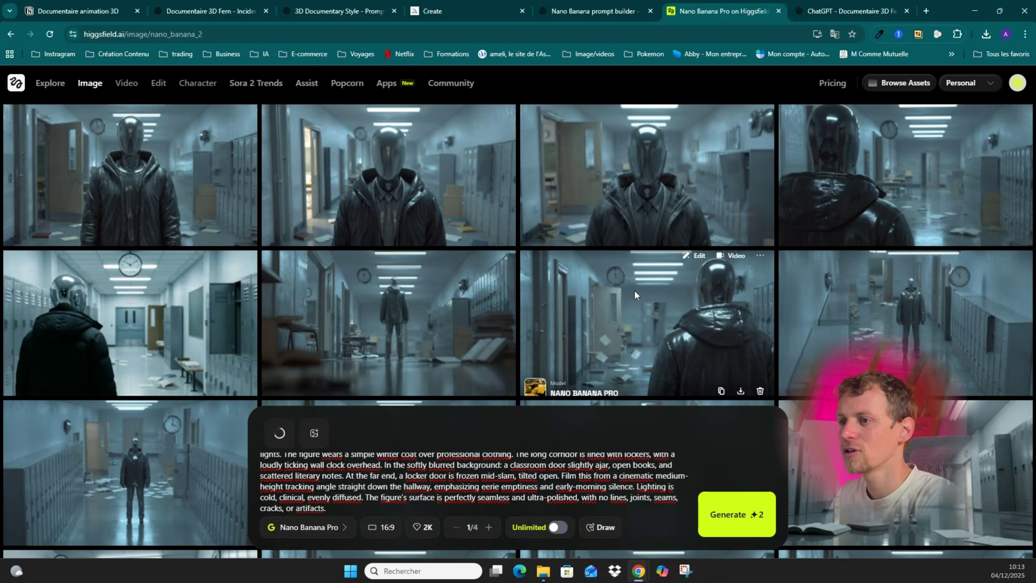
{"action": "scroll", "coordinate": [474, 219], "scroll_direction": "up", "scroll_amount": 2}
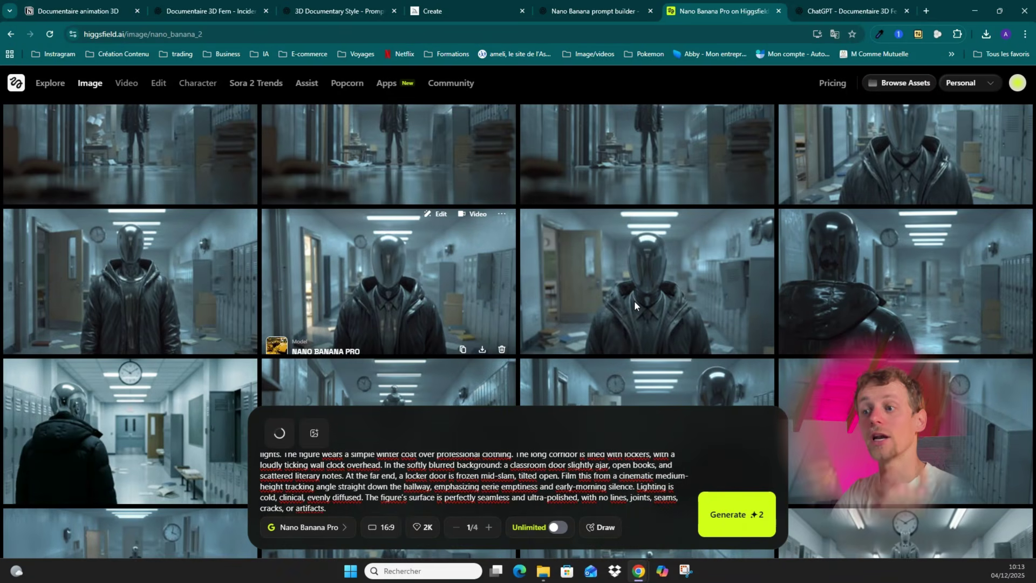
{"action": "scroll", "coordinate": [634, 301], "scroll_direction": "up", "scroll_amount": 1}
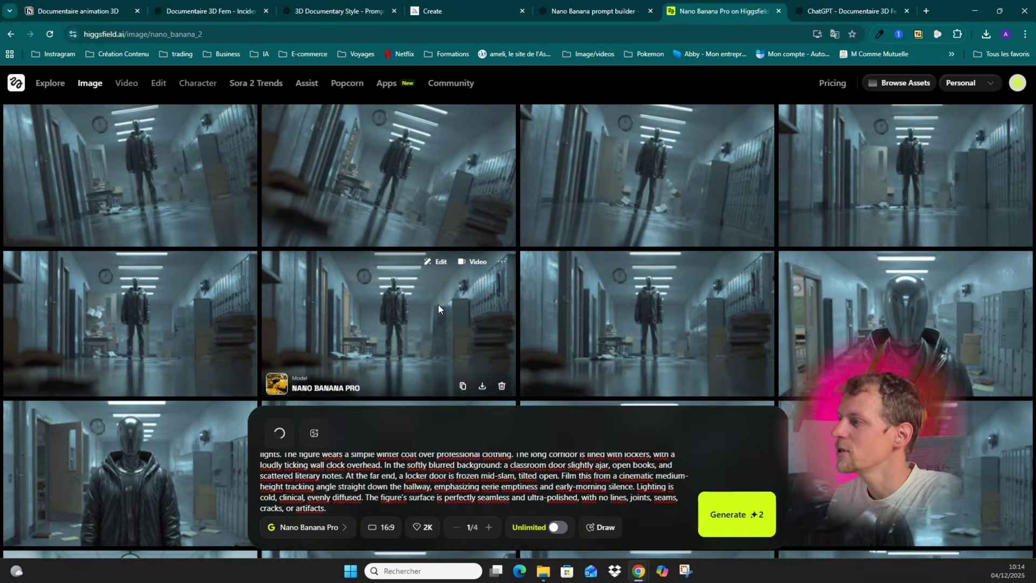
{"action": "scroll", "coordinate": [439, 305], "scroll_direction": "up", "scroll_amount": 3}
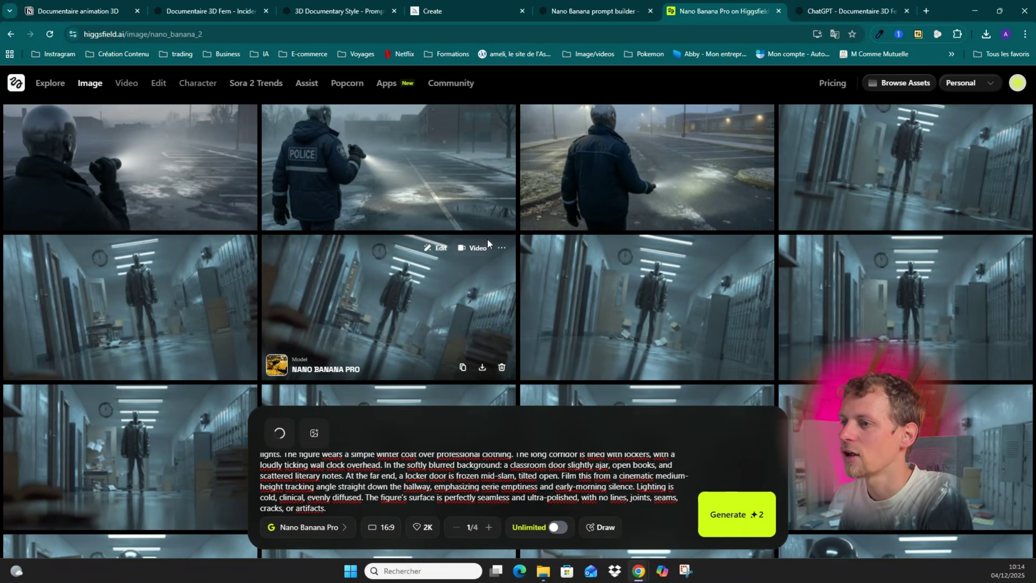
{"action": "scroll", "coordinate": [515, 308], "scroll_direction": "up", "scroll_amount": 1}
{"action": "scroll", "coordinate": [515, 308], "scroll_direction": "down", "scroll_amount": 1}
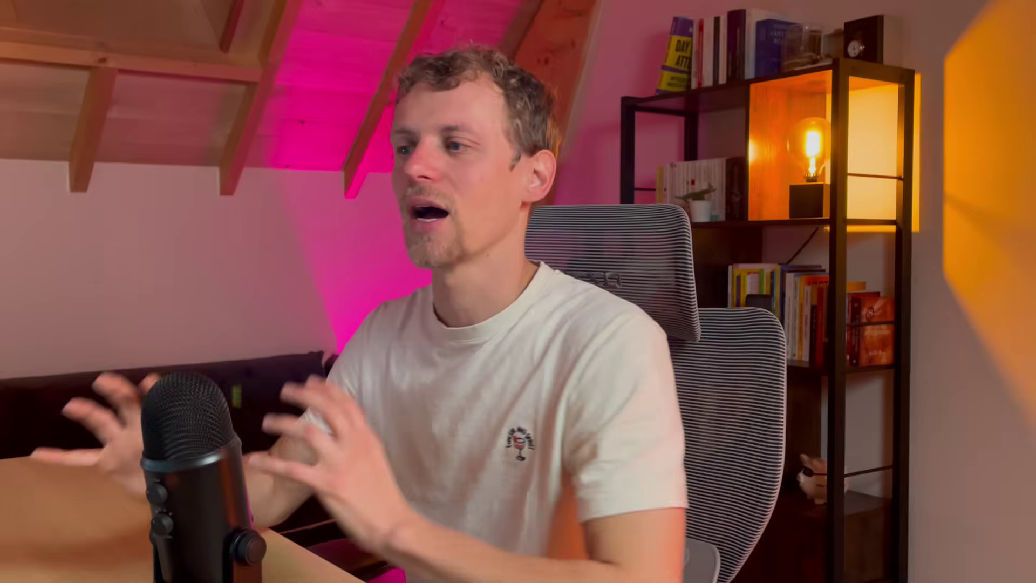
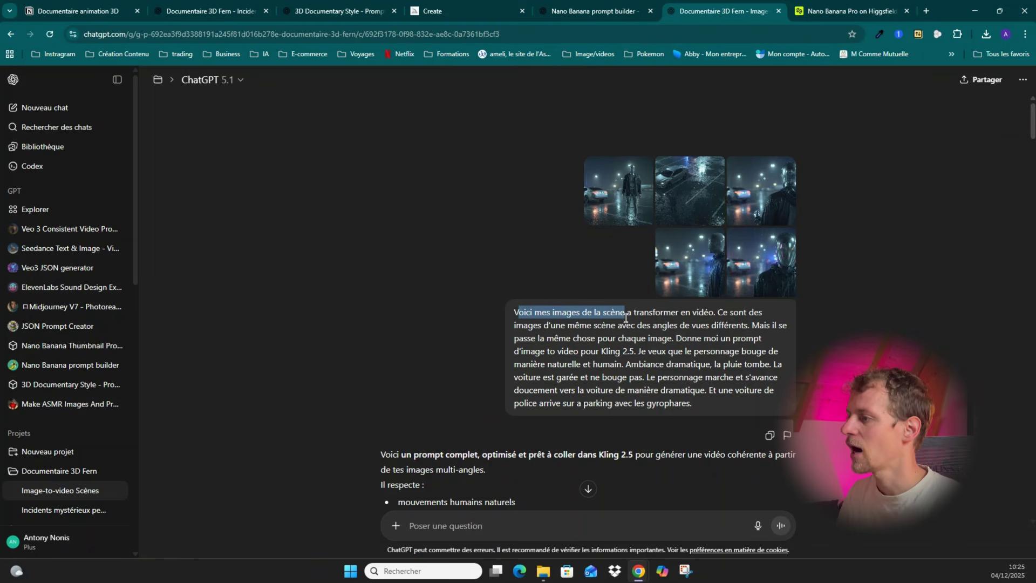
Read the ChatGPT request for a Kling 2.5 image-to-video prompt based on the five parking-lot scene images.
{"action": "left_click_drag", "start_coordinate": [626, 318], "coordinate": [749, 333]}
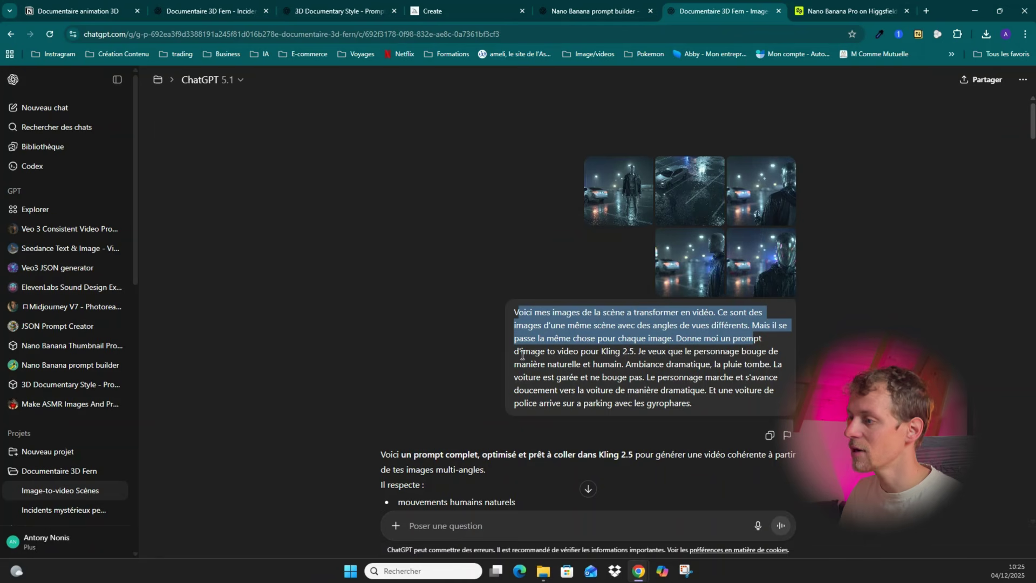
{"action": "left_click_drag", "start_coordinate": [522, 354], "coordinate": [637, 352]}
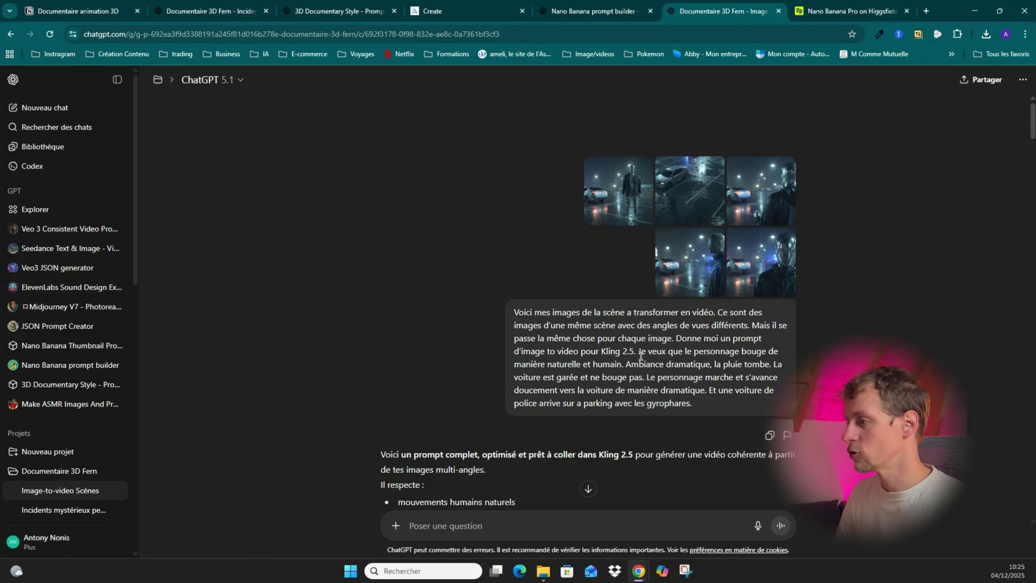
{"action": "left_click_drag", "start_coordinate": [640, 356], "coordinate": [761, 367]}
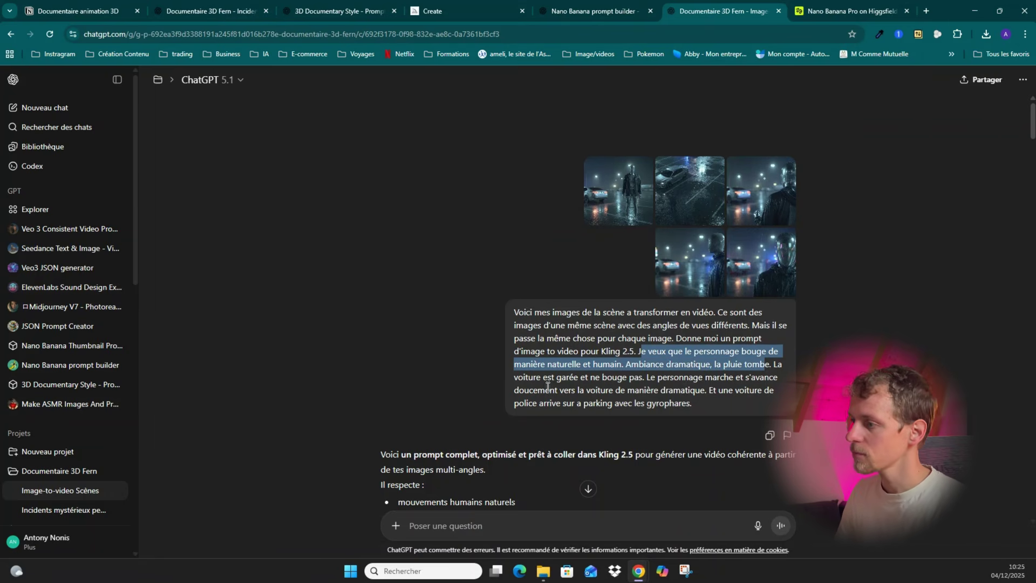
{"action": "left_click_drag", "start_coordinate": [514, 378], "coordinate": [620, 377]}
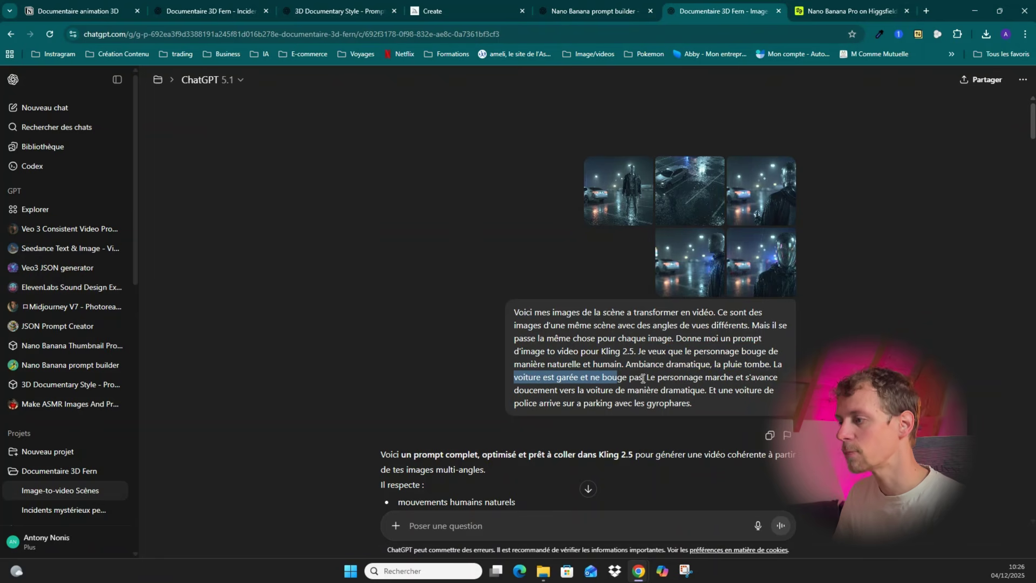
{"action": "double_click", "coordinate": [643, 378]}
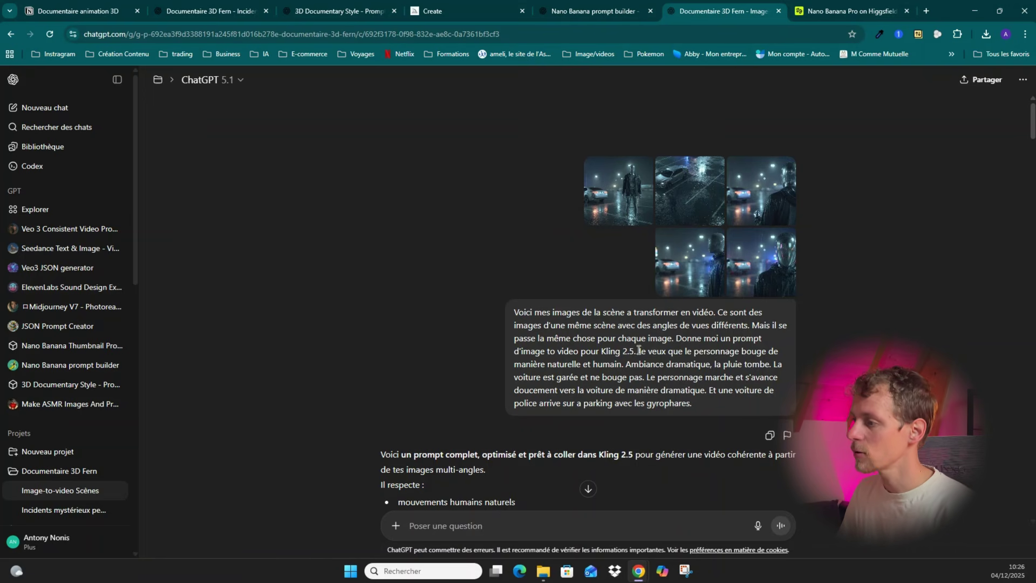
{"action": "left_click_drag", "start_coordinate": [638, 349], "coordinate": [708, 390]}
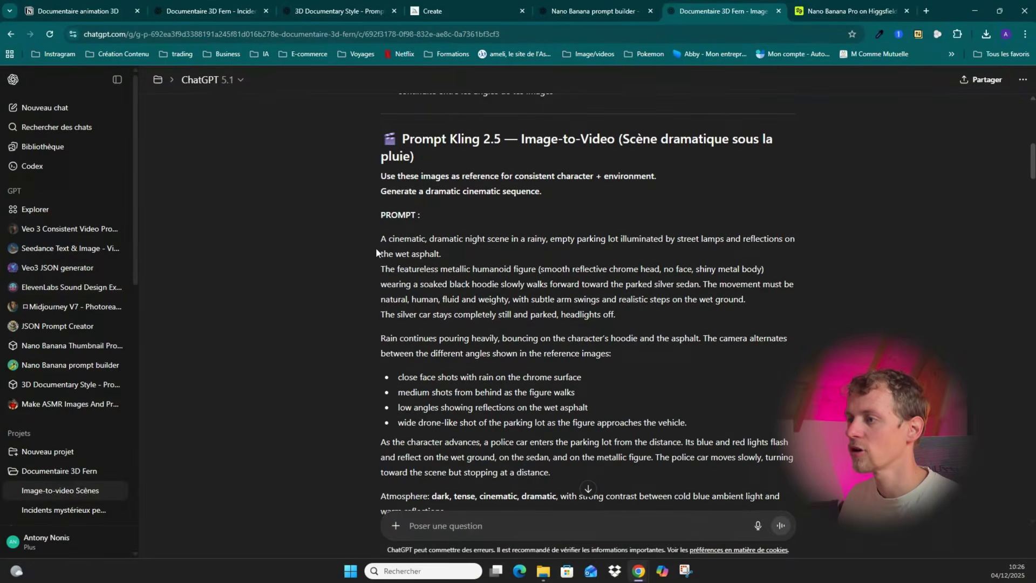
Examine the full Kling 2.5 image-to-video prompt for the rainy parking-lot scene and the follow-up request for a shorter version.
{"action": "left_click_drag", "start_coordinate": [380, 237], "coordinate": [551, 312]}
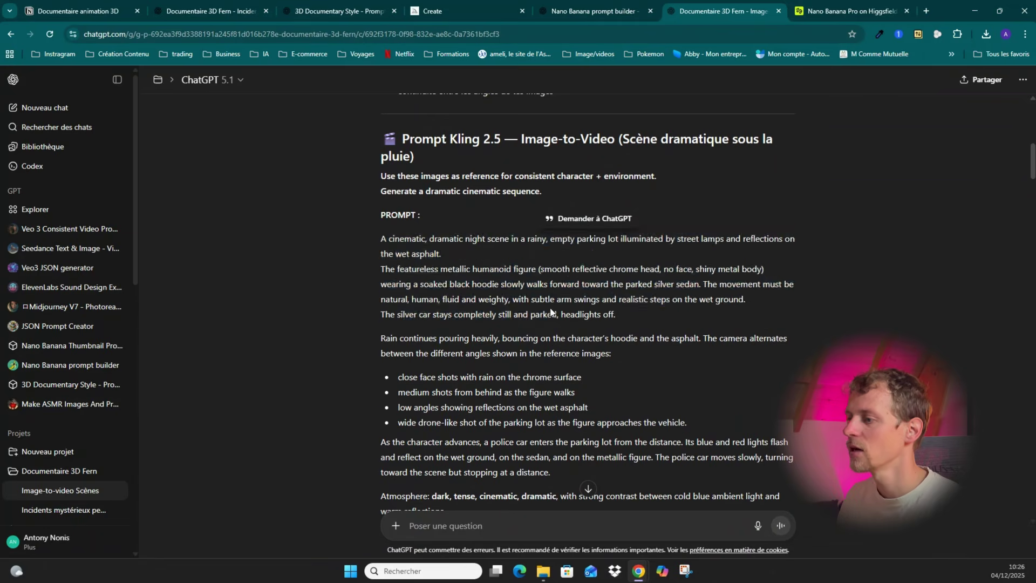
{"action": "scroll", "coordinate": [551, 312], "scroll_direction": "down", "scroll_amount": 9}
{"action": "scroll", "coordinate": [749, 321], "scroll_direction": "down", "scroll_amount": 2}
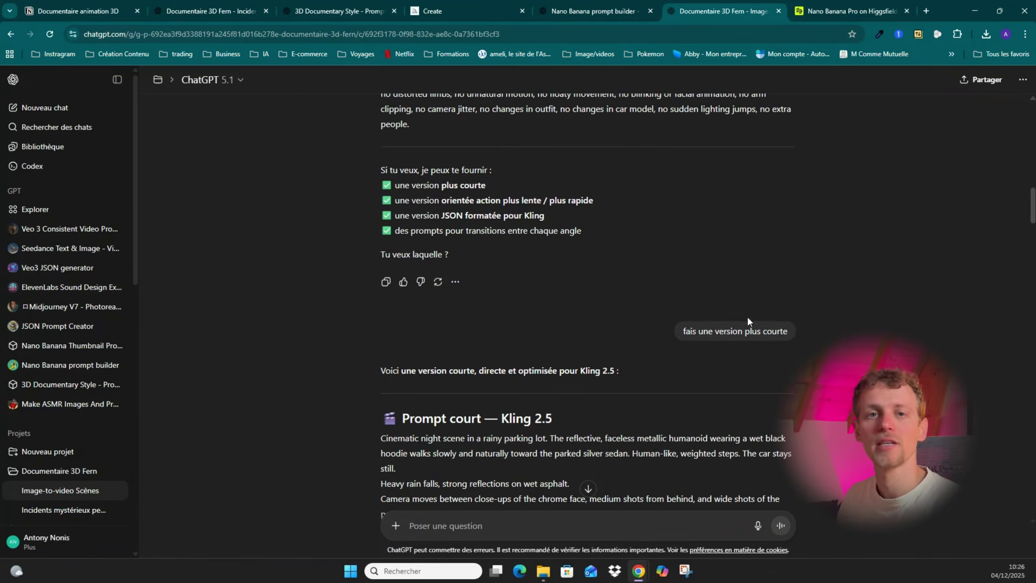
{"action": "mouse_move", "coordinate": [681, 331]}
{"action": "left_mouse_down"}
{"action": "mouse_move", "coordinate": [789, 333]}
{"action": "mouse_move", "coordinate": [677, 328]}
{"action": "left_mouse_up"}
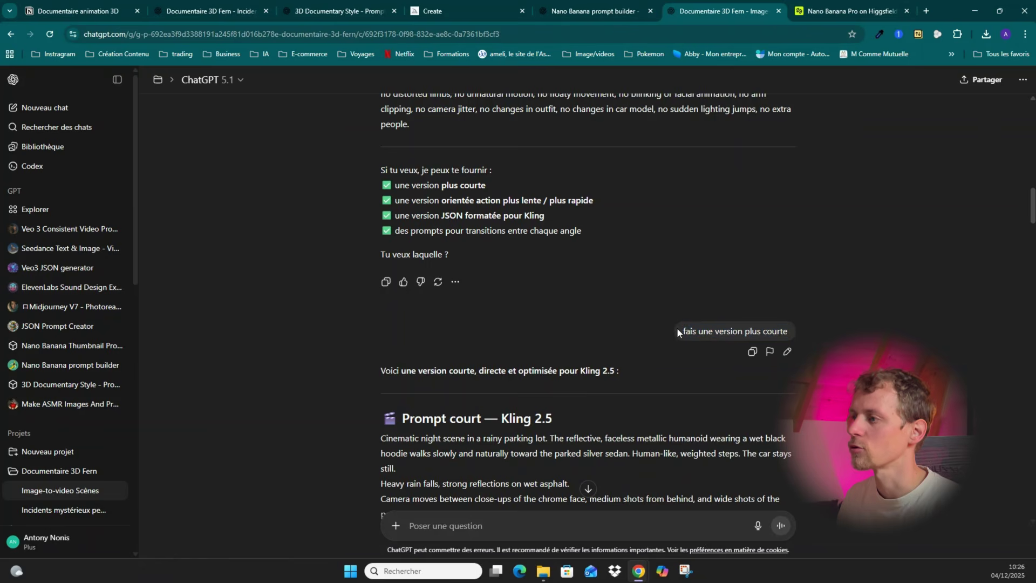
{"action": "scroll", "coordinate": [630, 333], "scroll_direction": "up", "scroll_amount": 4}
{"action": "scroll", "coordinate": [631, 336], "scroll_direction": "up", "scroll_amount": 3}
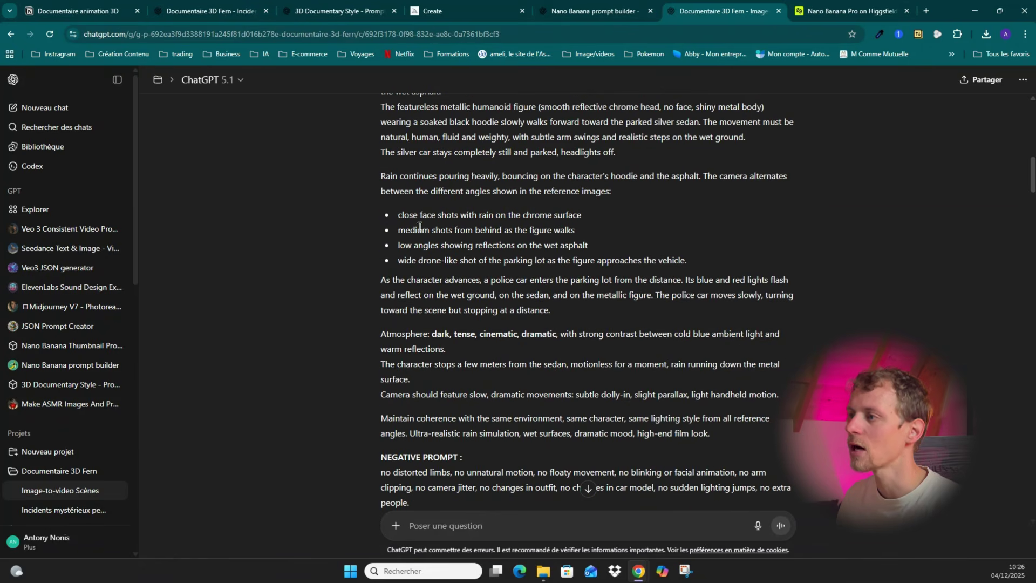
{"action": "scroll", "coordinate": [419, 227], "scroll_direction": "up", "scroll_amount": 1}
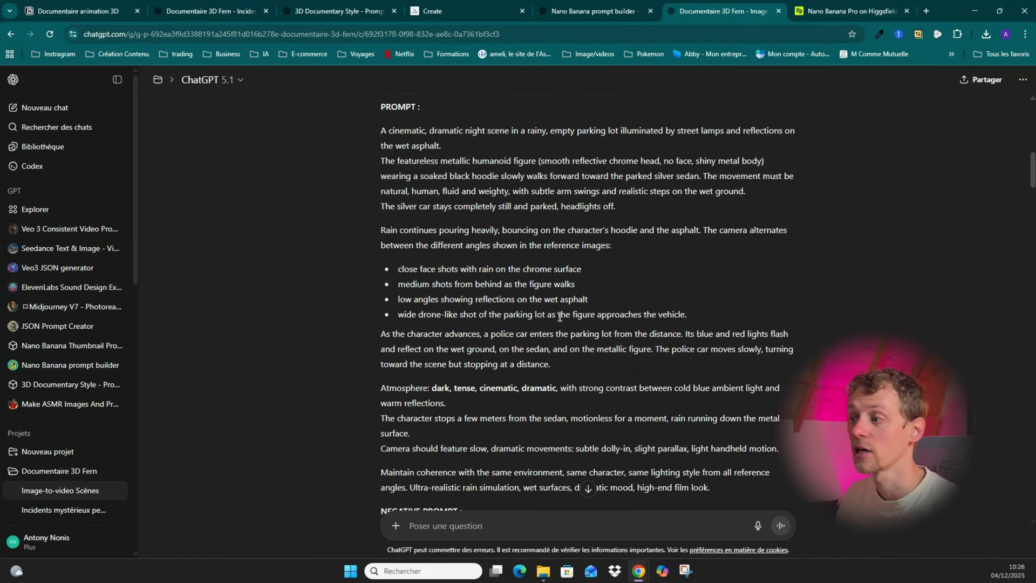
{"action": "scroll", "coordinate": [560, 316], "scroll_direction": "down", "scroll_amount": 14}
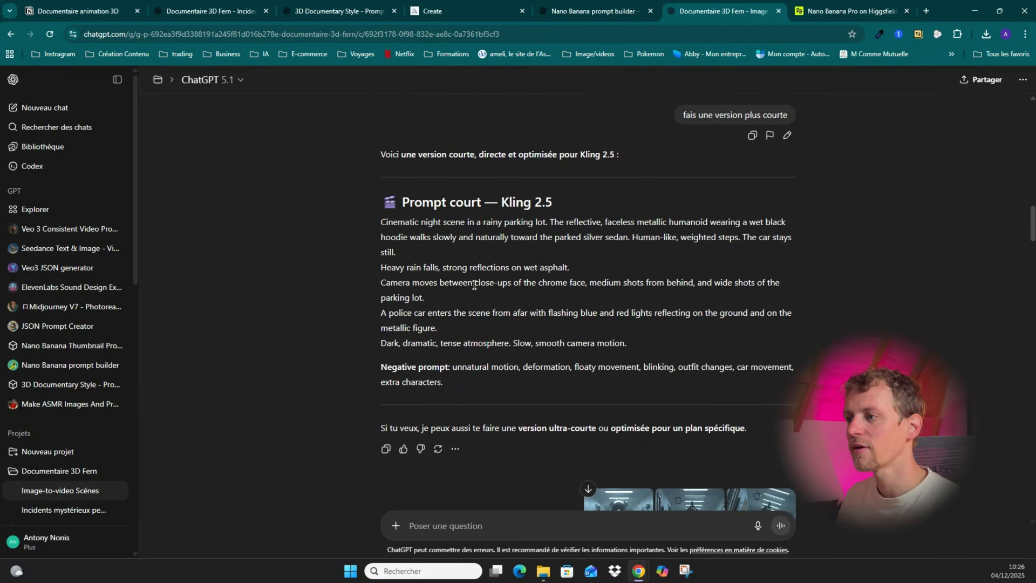
Examine the short Kling 2.5 prompt and its negative prompt terms on unnatural motion, outfit changes and car movement.
{"action": "left_click_drag", "start_coordinate": [379, 221], "coordinate": [469, 384]}
{"action": "left_click", "coordinate": [379, 366]}
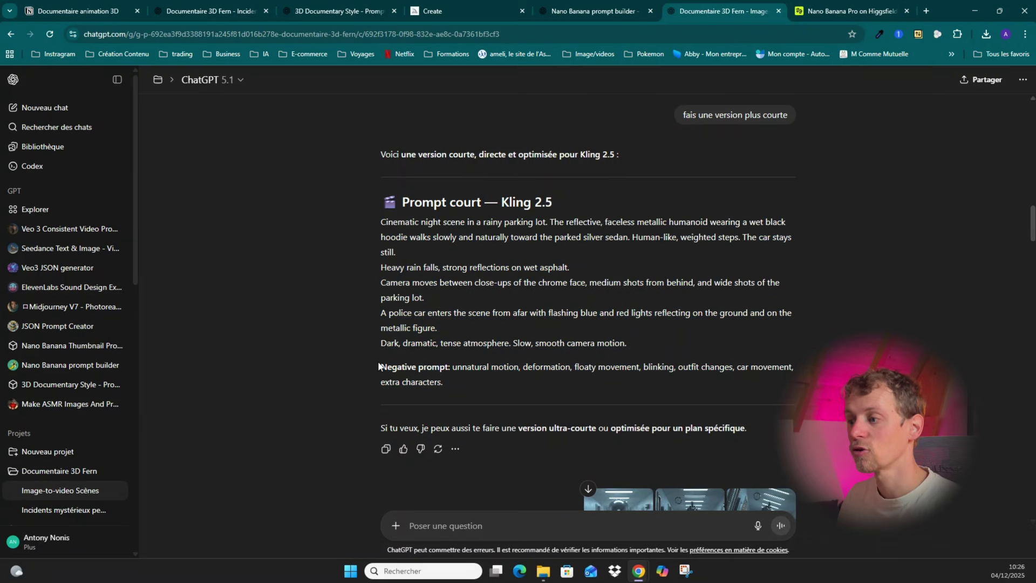
{"action": "mouse_move", "coordinate": [380, 369]}
{"action": "left_mouse_down"}
{"action": "mouse_move", "coordinate": [454, 368]}
{"action": "mouse_move", "coordinate": [384, 363]}
{"action": "left_mouse_up"}
{"action": "left_click", "coordinate": [449, 381]}
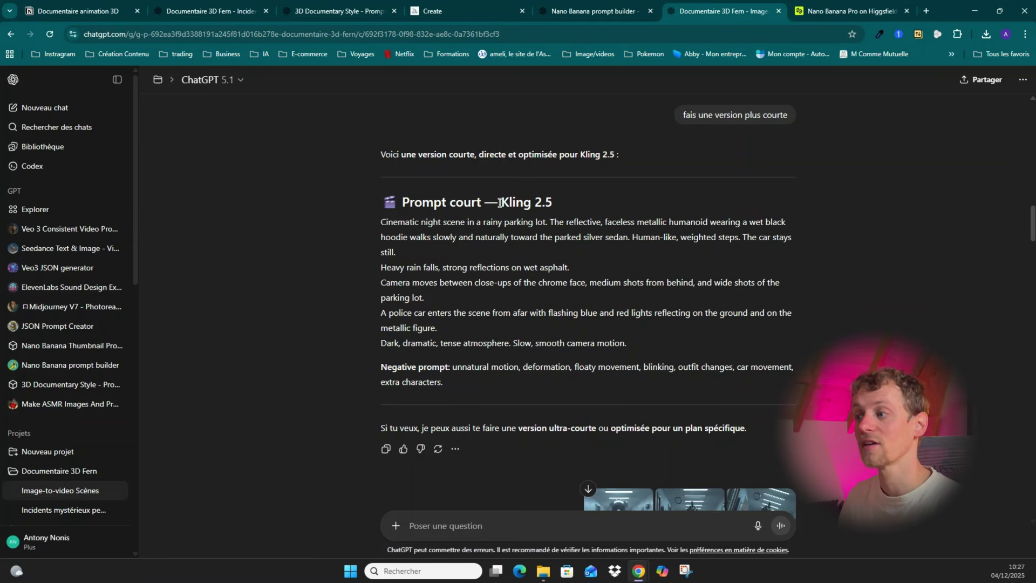
{"action": "left_click_drag", "start_coordinate": [504, 202], "coordinate": [556, 207]}
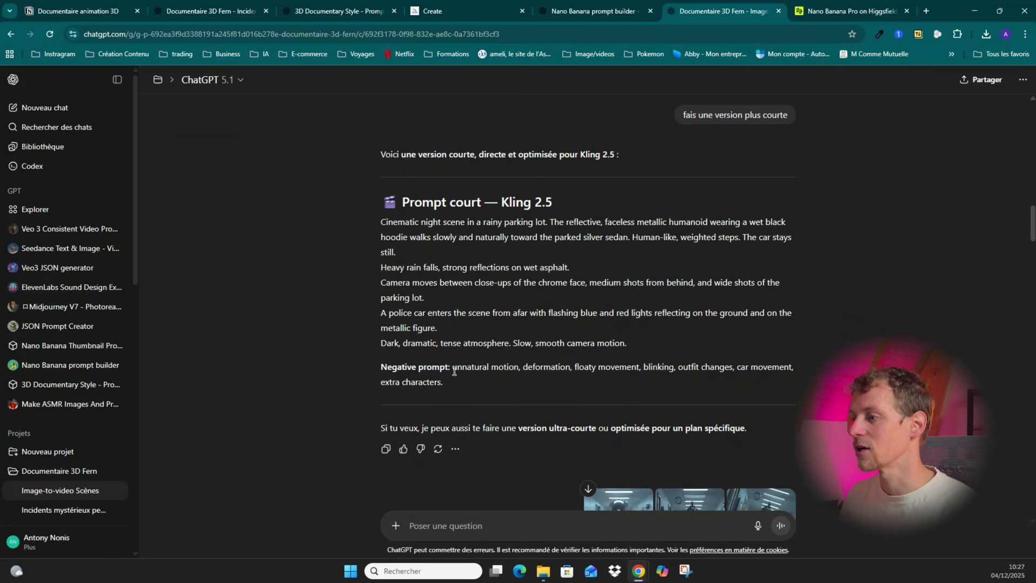
{"action": "left_click_drag", "start_coordinate": [452, 370], "coordinate": [513, 369]}
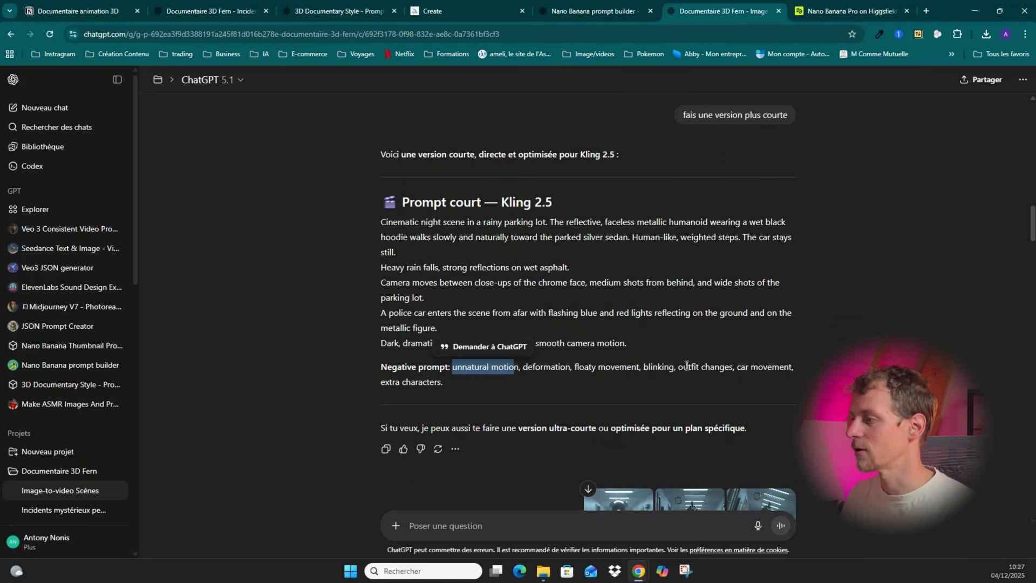
{"action": "left_click_drag", "start_coordinate": [681, 366], "coordinate": [729, 371]}
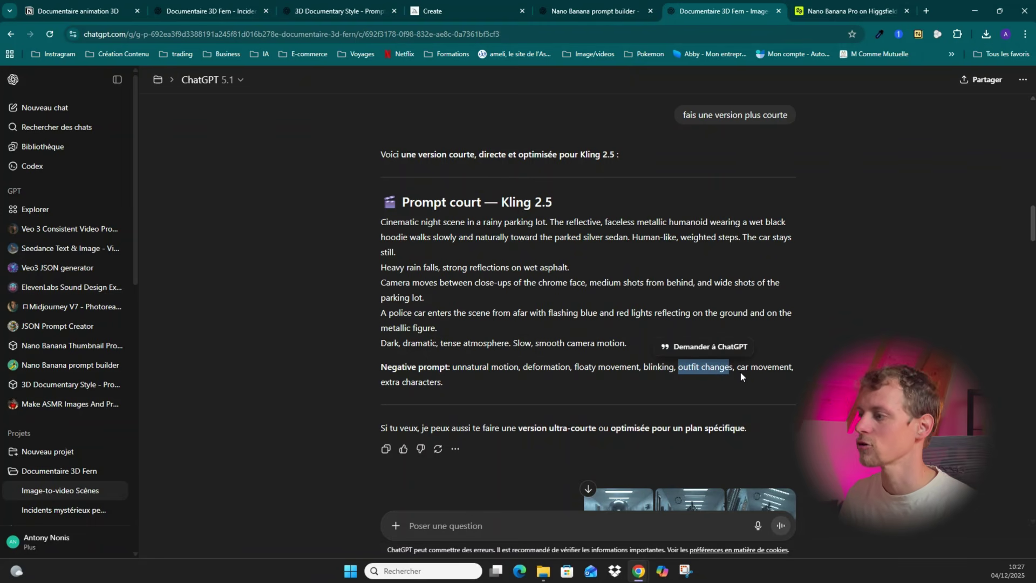
{"action": "left_click_drag", "start_coordinate": [737, 368], "coordinate": [790, 371]}
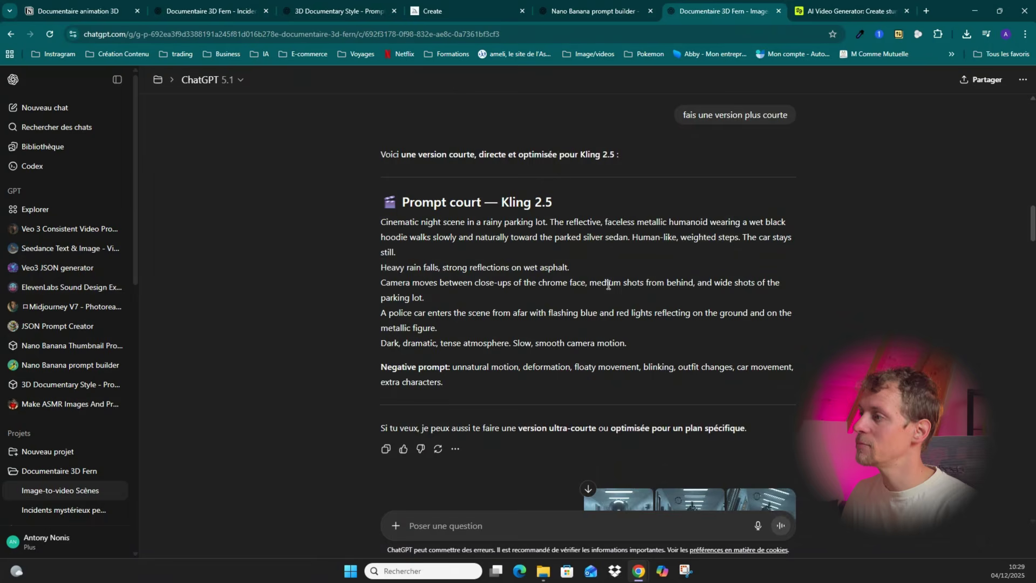
{"action": "scroll", "coordinate": [633, 283], "scroll_direction": "up", "scroll_amount": 15}
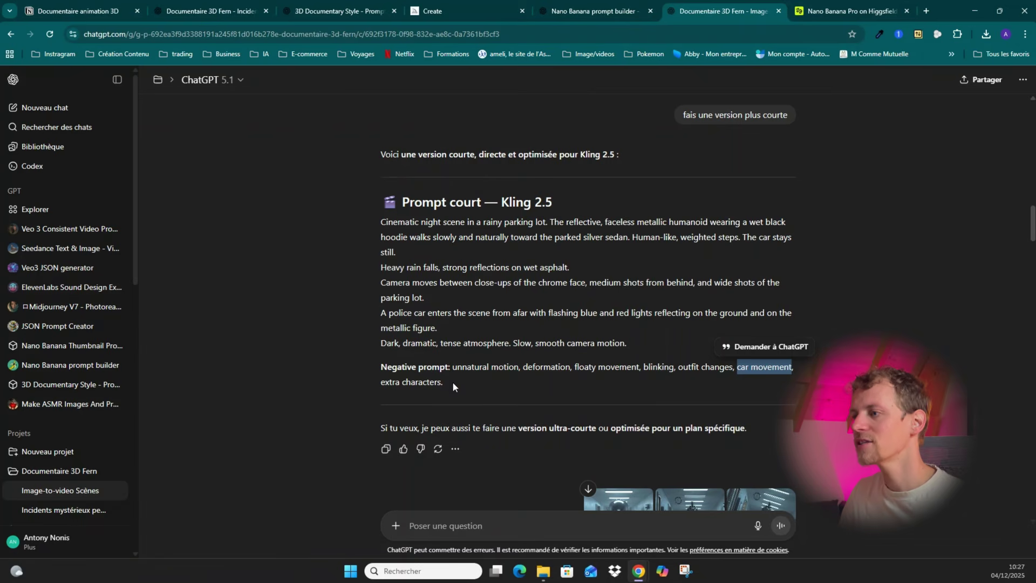
Copy the short Kling 2.5 prompt including its negative prompt from ChatGPT, and open Create Video on Higgsfield.
{"action": "left_click_drag", "start_coordinate": [452, 381], "coordinate": [374, 221]}
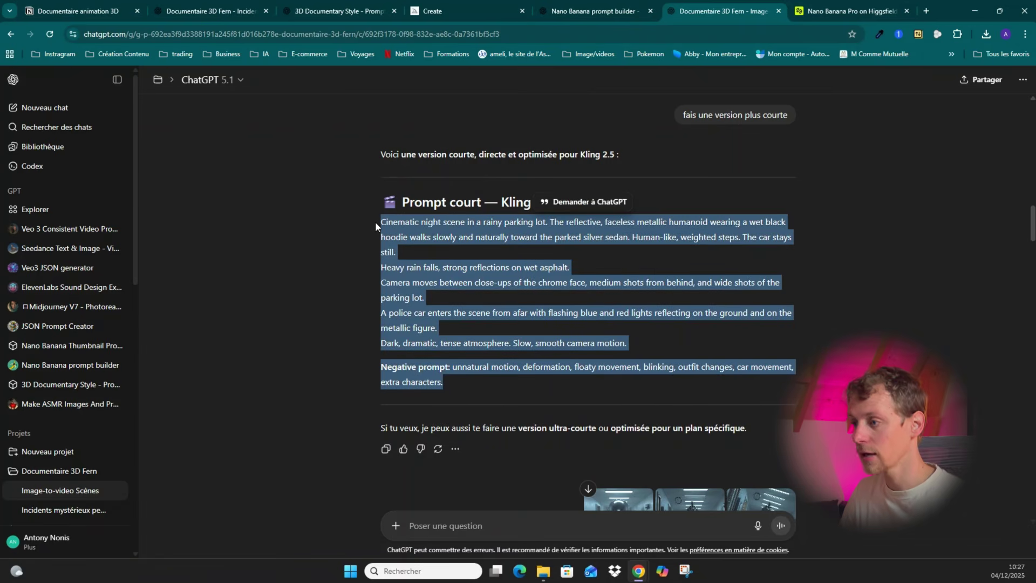
{"action": "left_click", "coordinate": [834, 6]}
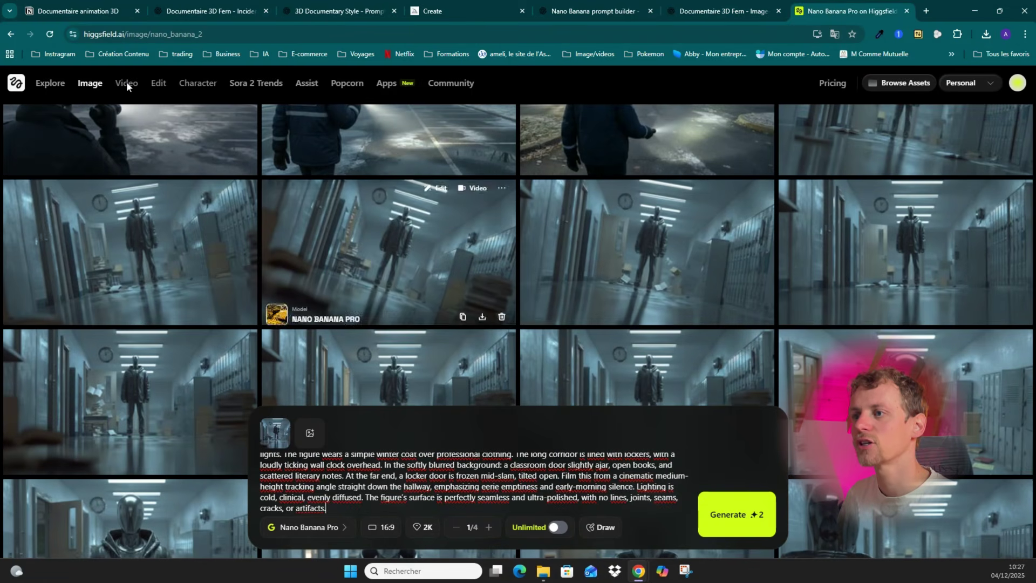
{"action": "mouse_move", "coordinate": [126, 85]}
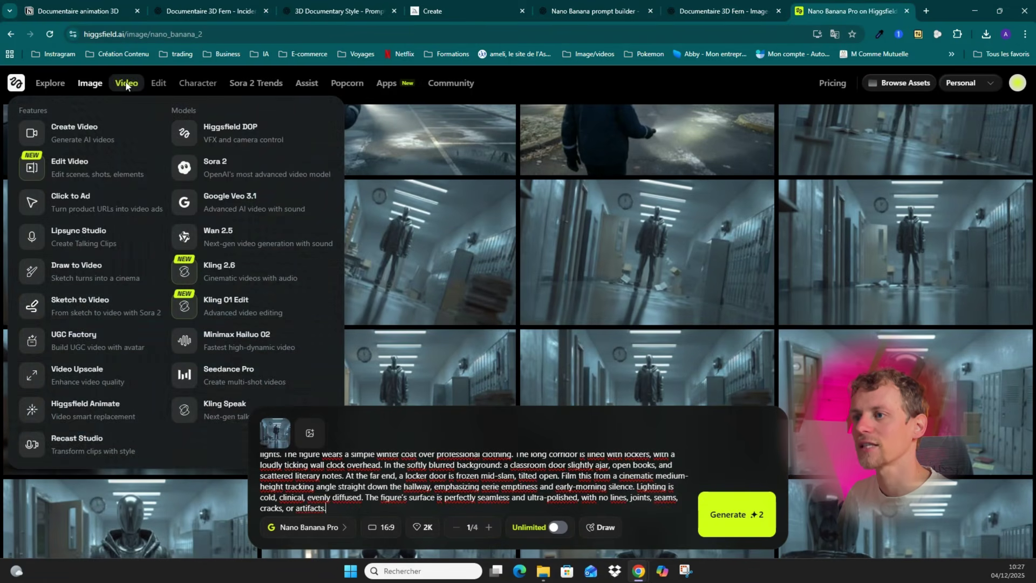
{"action": "left_click", "coordinate": [82, 136]}
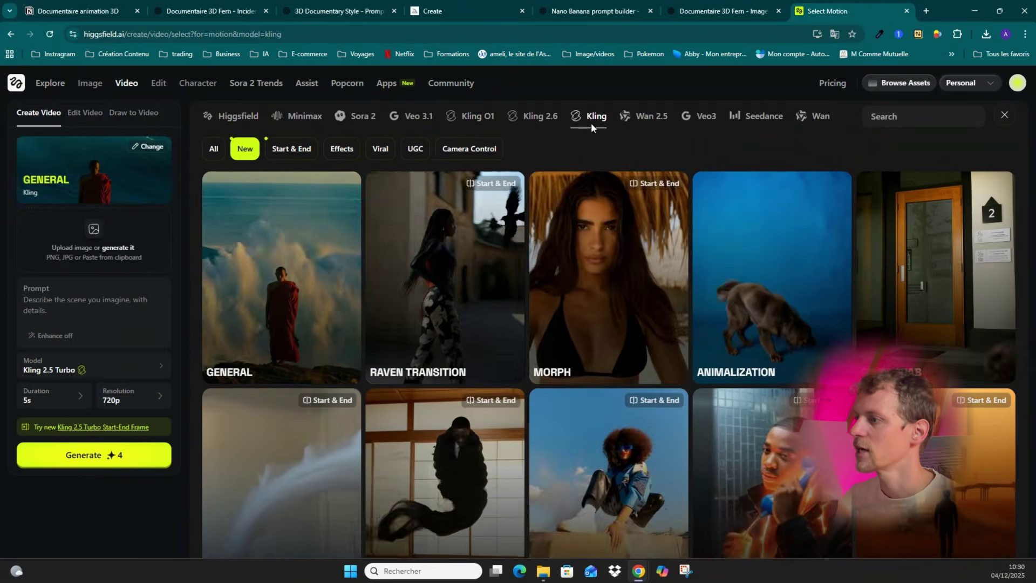
Choose the General motion preset for Kling and set the video model to Kling 2.5 Turbo.
{"action": "left_click", "coordinate": [293, 270]}
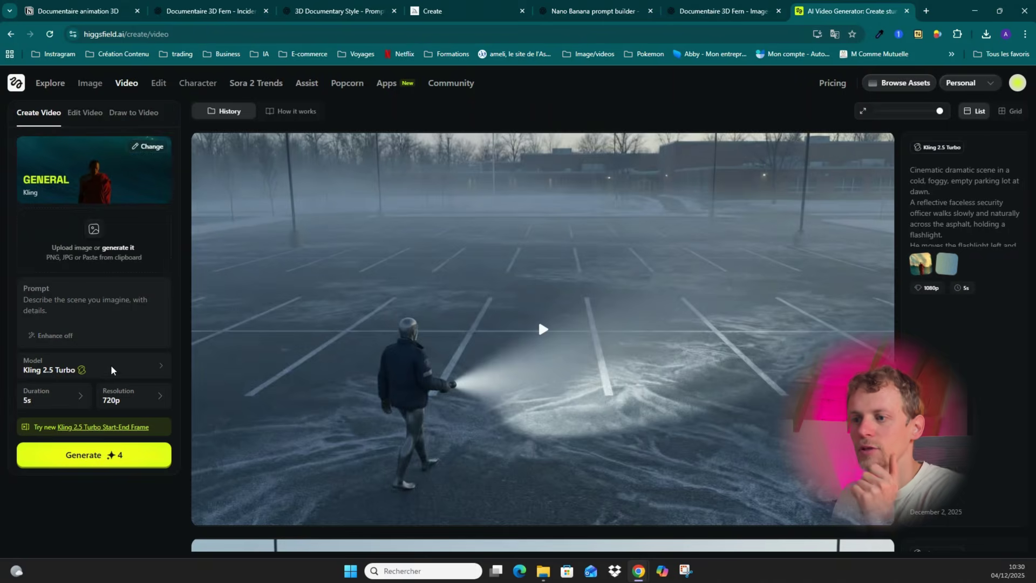
{"action": "left_click", "coordinate": [138, 367]}
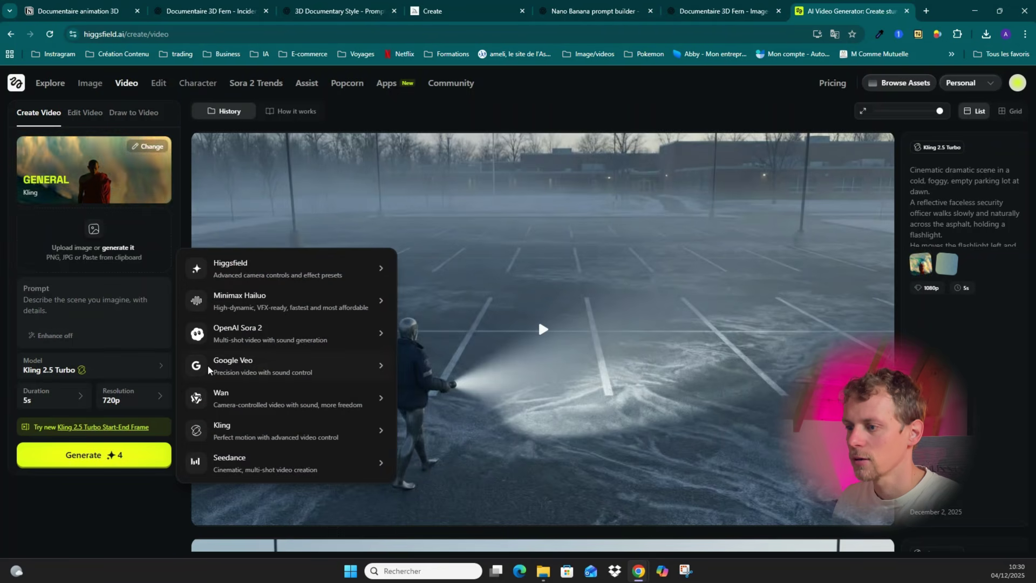
{"action": "mouse_move", "coordinate": [238, 431]}
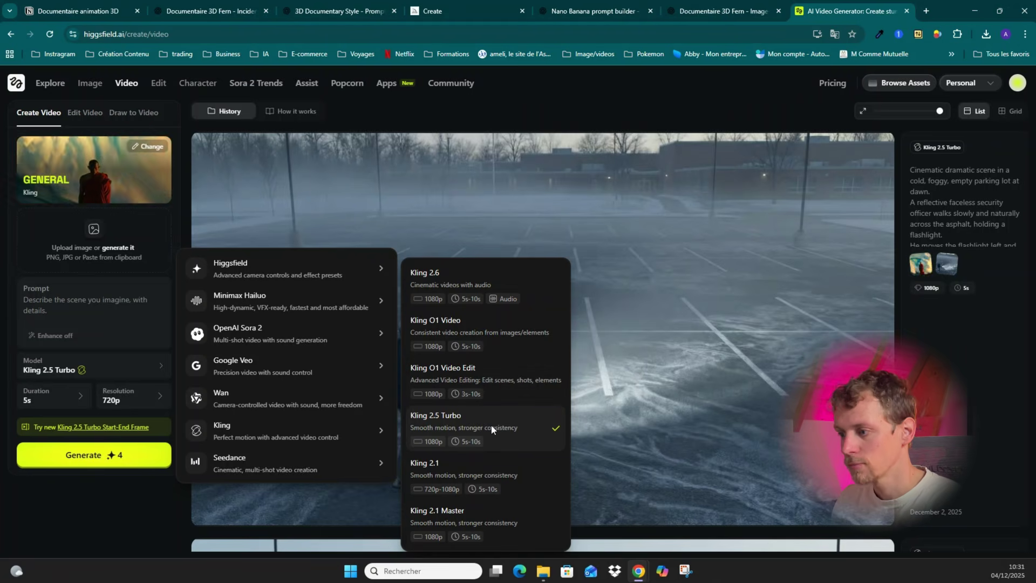
{"action": "left_click", "coordinate": [491, 426]}
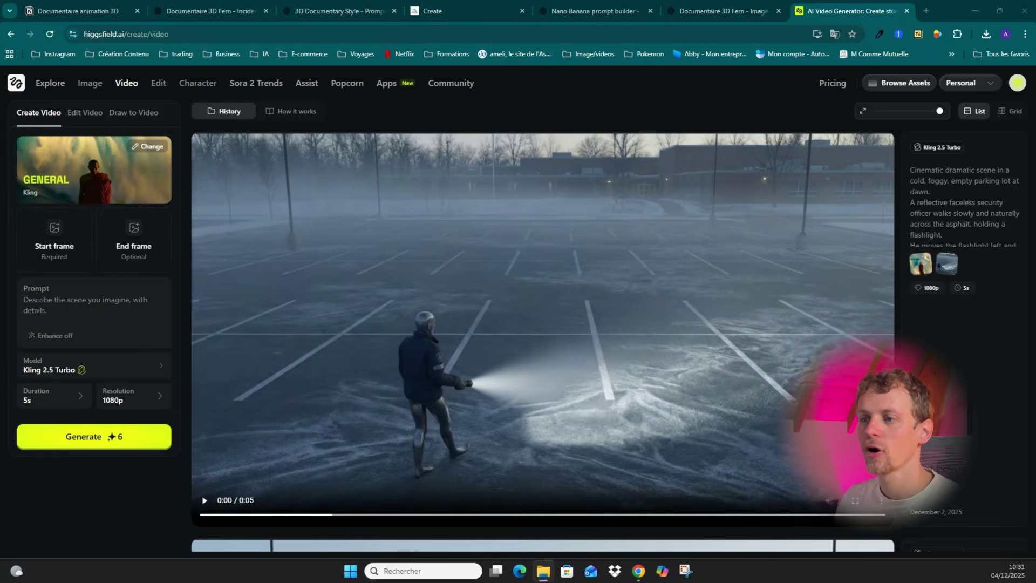
Add the parking-lot scene image from the computer as the start frame and paste the copied short prompt as the video prompt.
{"action": "left_click_drag", "start_coordinate": [191, 389], "coordinate": [35, 248]}
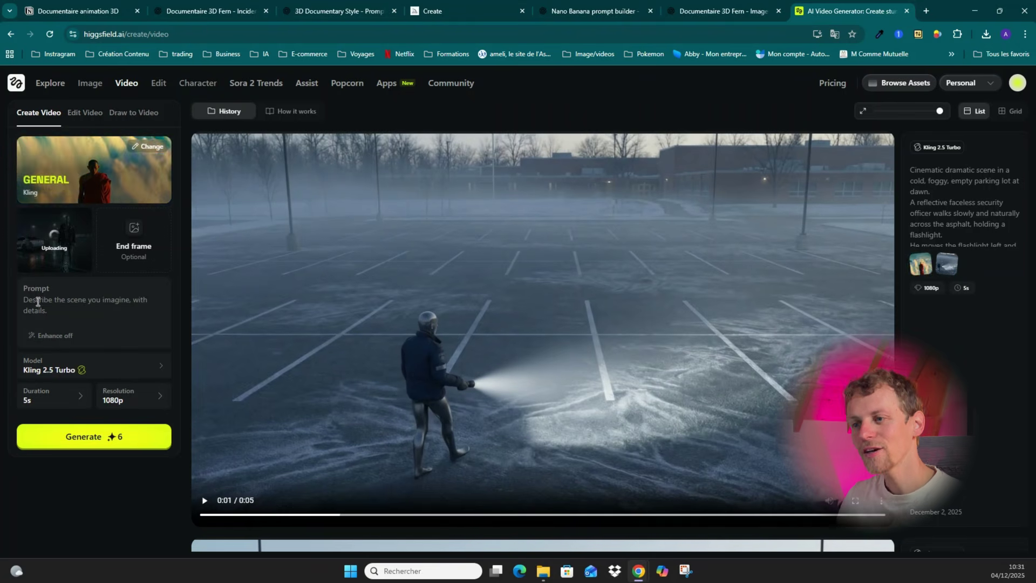
{"action": "key", "text": "ctrl+v"}
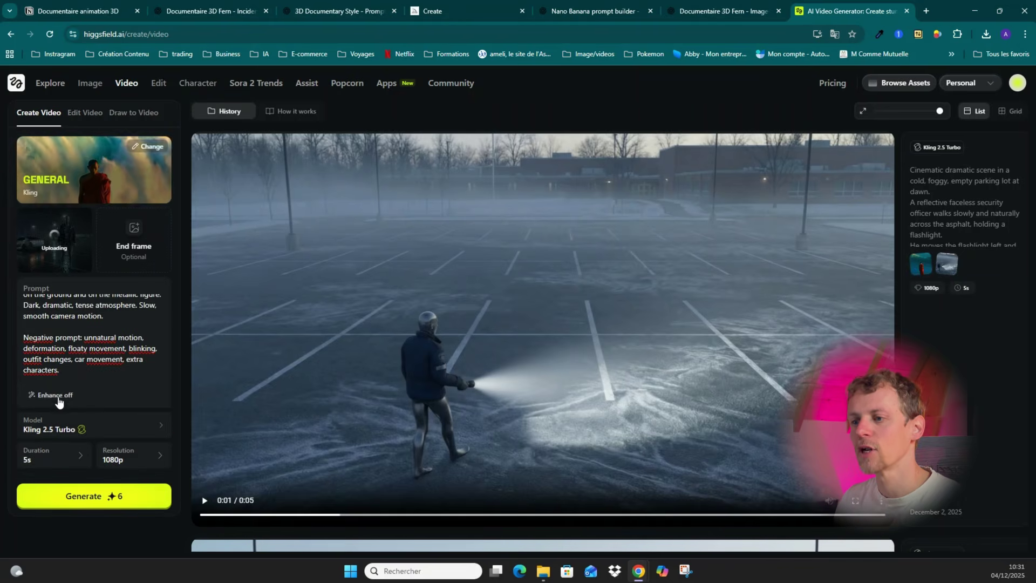
Review the pasted video prompt from its opening to the negative terms, and select 1080p as the video resolution.
{"action": "scroll", "coordinate": [104, 362], "scroll_direction": "up", "scroll_amount": 5}
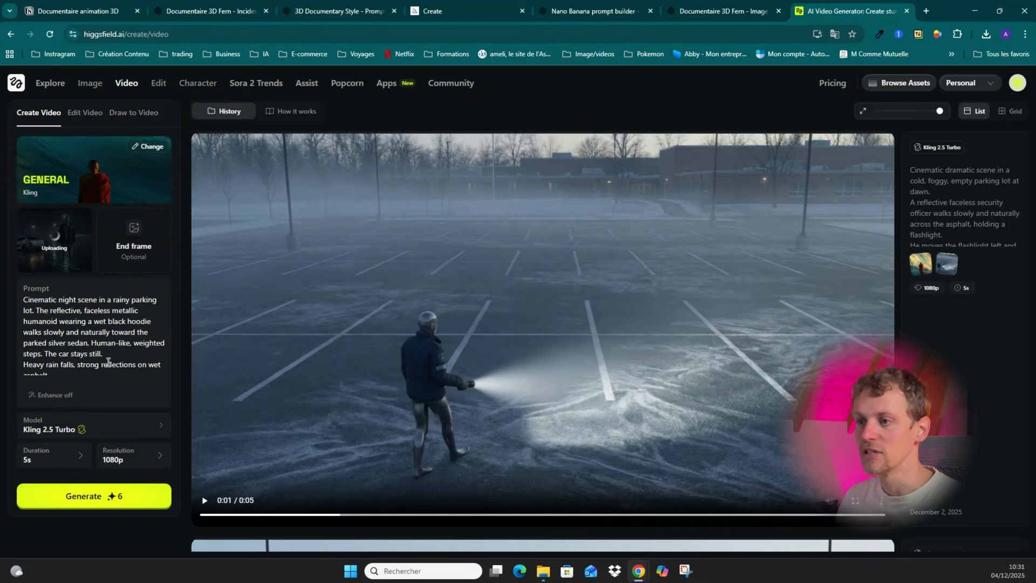
{"action": "scroll", "coordinate": [108, 362], "scroll_direction": "down", "scroll_amount": 5}
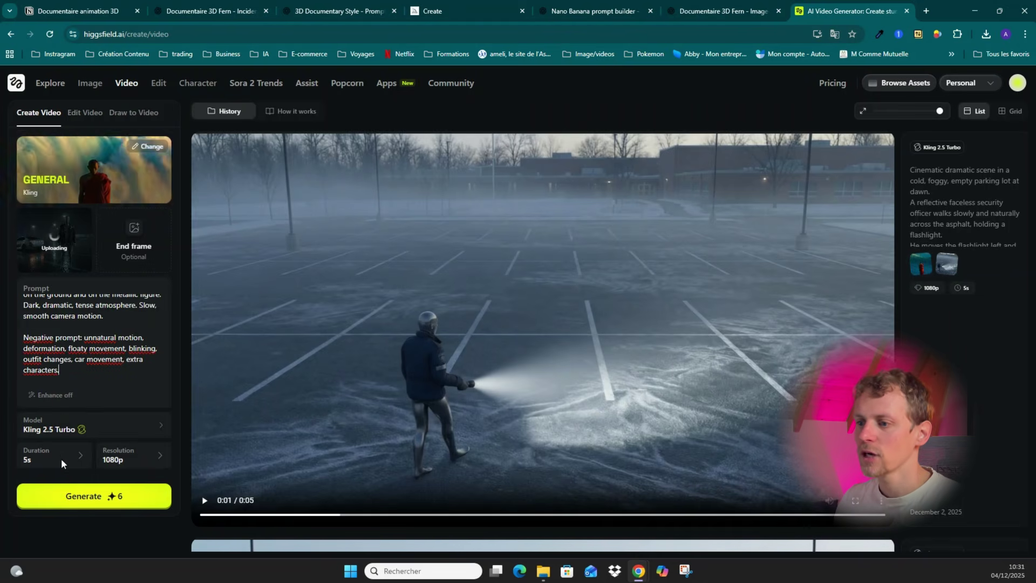
{"action": "left_click", "coordinate": [138, 456]}
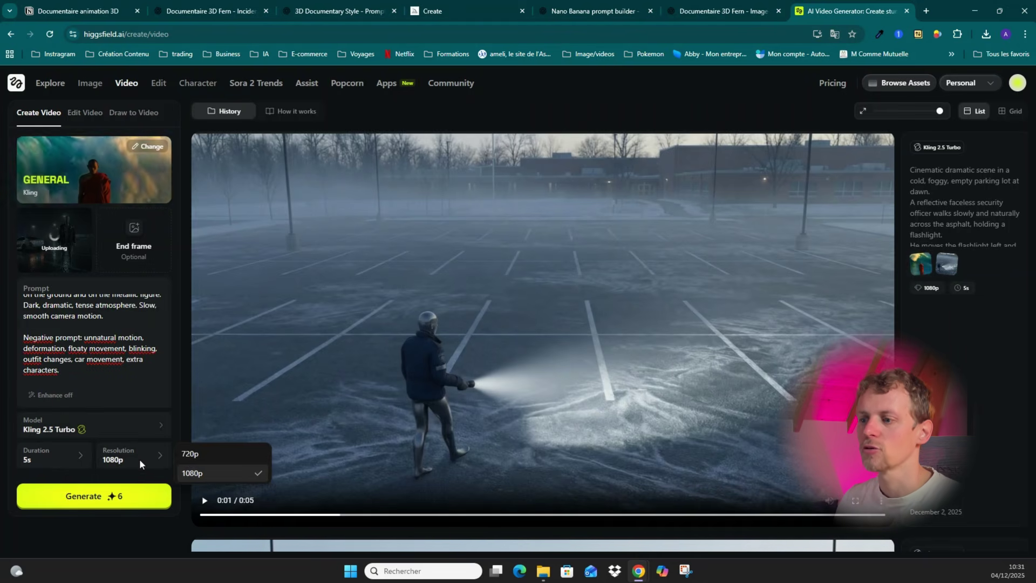
{"action": "left_click", "coordinate": [195, 474]}
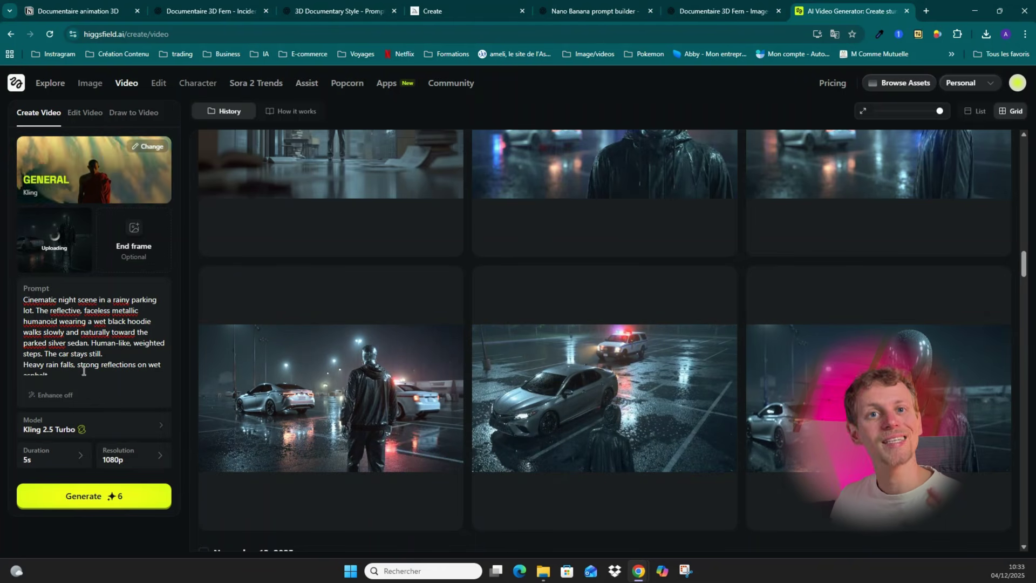
Review the full prompt and replace the start frame with another parking-lot scene image from the computer.
{"action": "scroll", "coordinate": [102, 364], "scroll_direction": "down", "scroll_amount": 5}
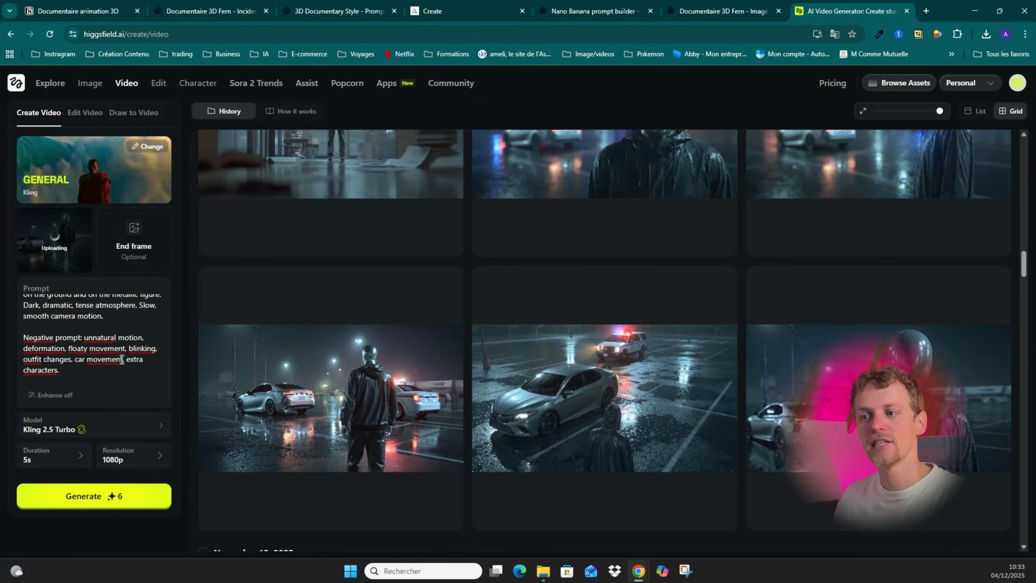
{"action": "left_click_drag", "start_coordinate": [63, 372], "coordinate": [5, 273]}
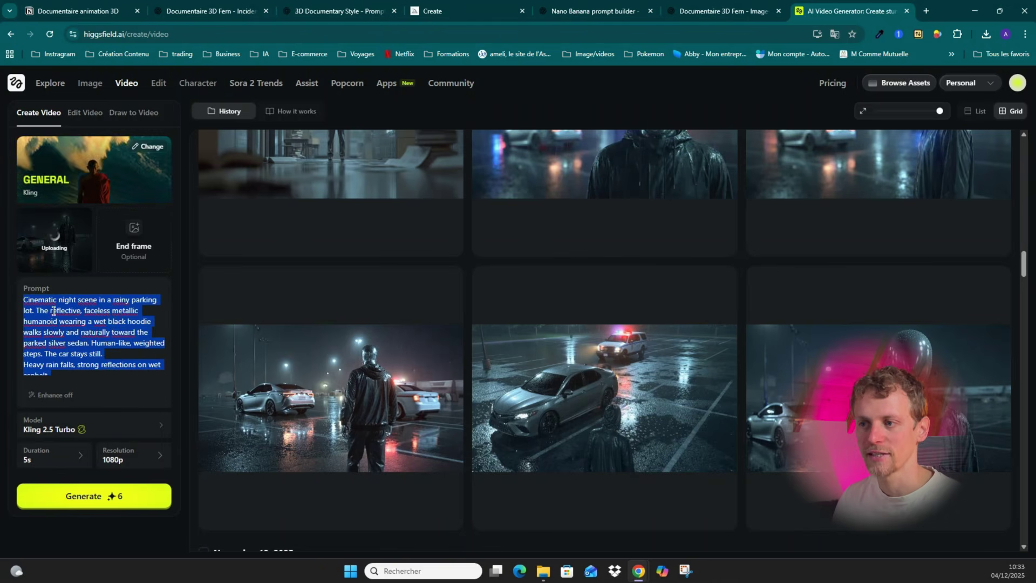
{"action": "left_click", "coordinate": [77, 321]}
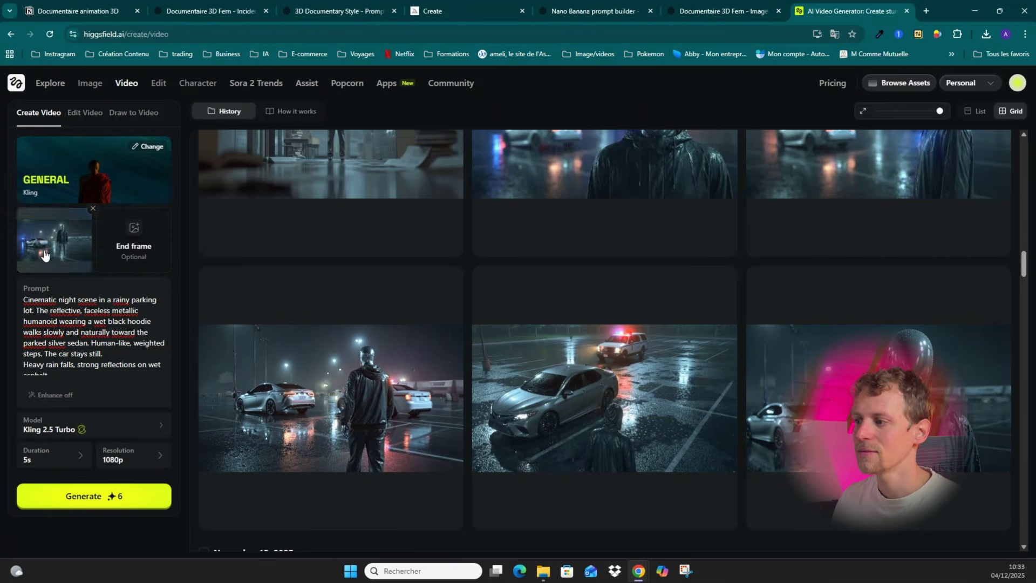
{"action": "left_click", "coordinate": [93, 207]}
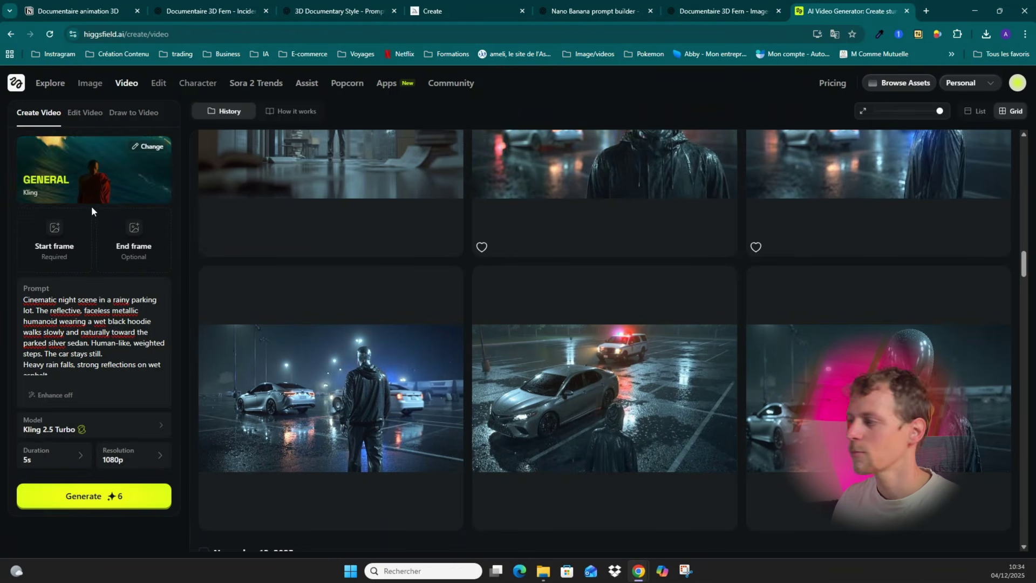
{"action": "left_click_drag", "start_coordinate": [0, 302], "coordinate": [55, 257]}
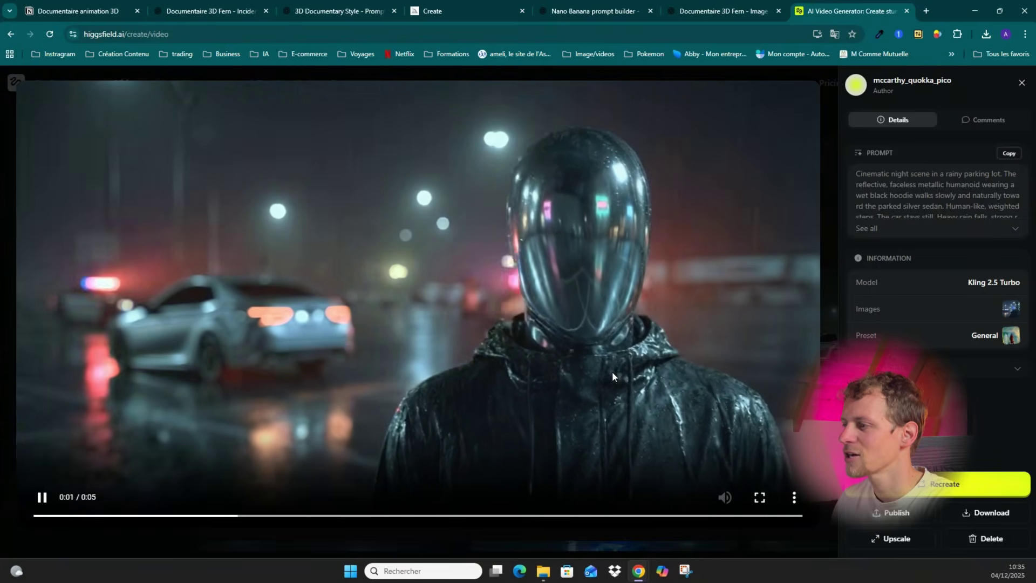
Close the generated video's preview, switch to ChatGPT and attach the close-up image of the hooded metallic figure to the conversation.
{"action": "left_click", "coordinate": [834, 123]}
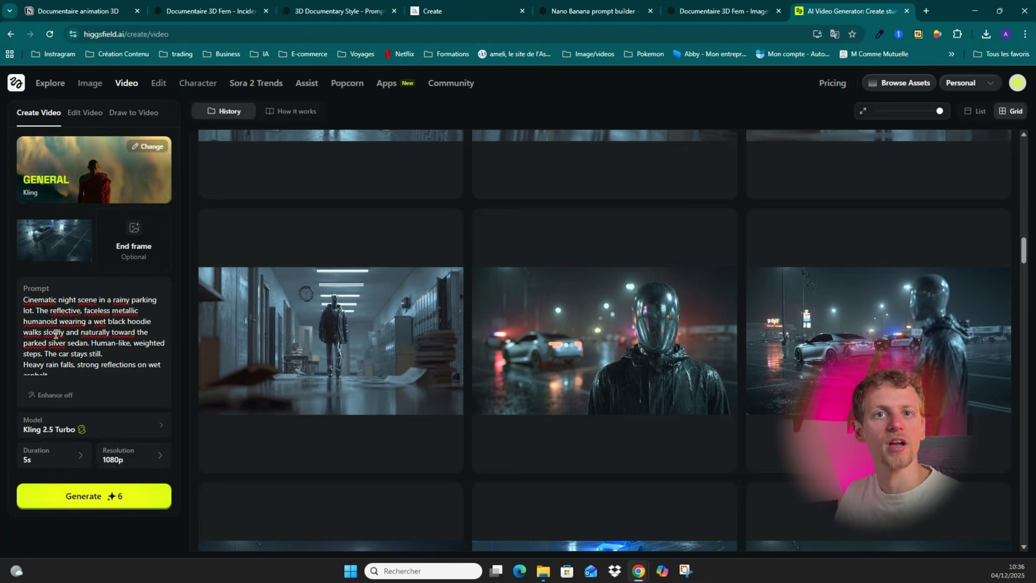
{"action": "left_click", "coordinate": [723, 11]}
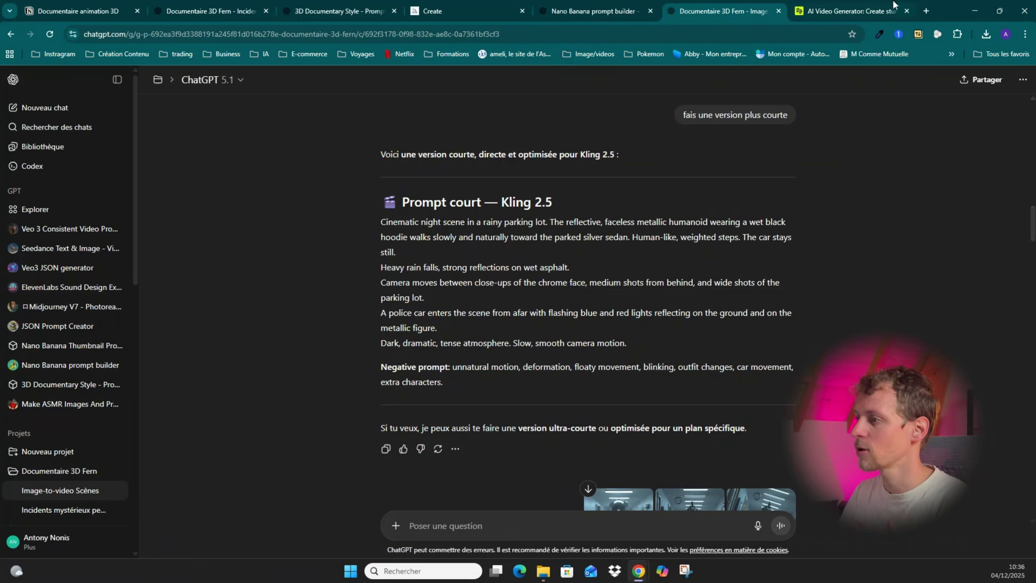
{"action": "left_click", "coordinate": [893, 5]}
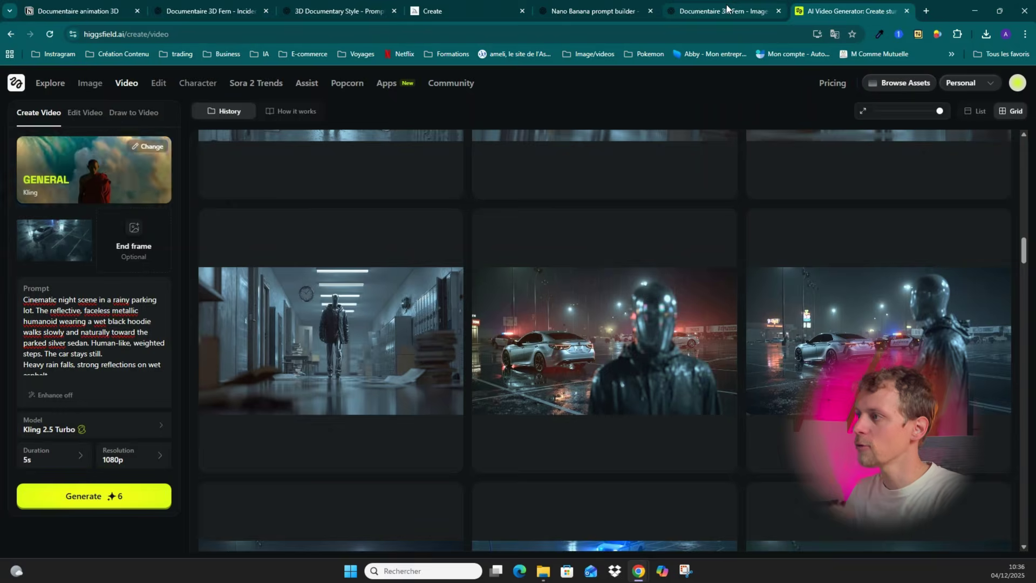
{"action": "key", "text": "ctrl+shift+Tab"}
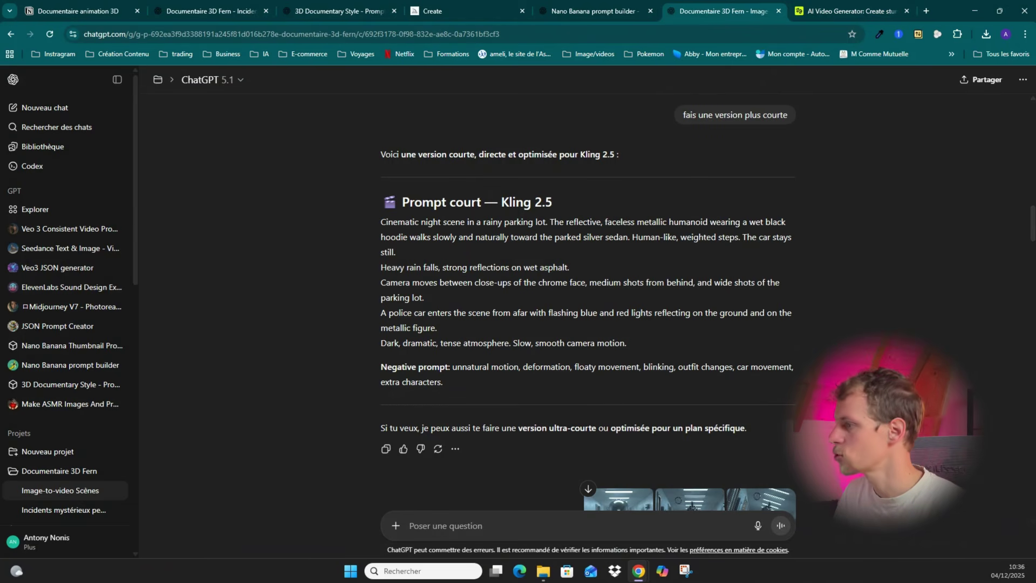
{"action": "left_click_drag", "start_coordinate": [742, 389], "coordinate": [546, 332]}
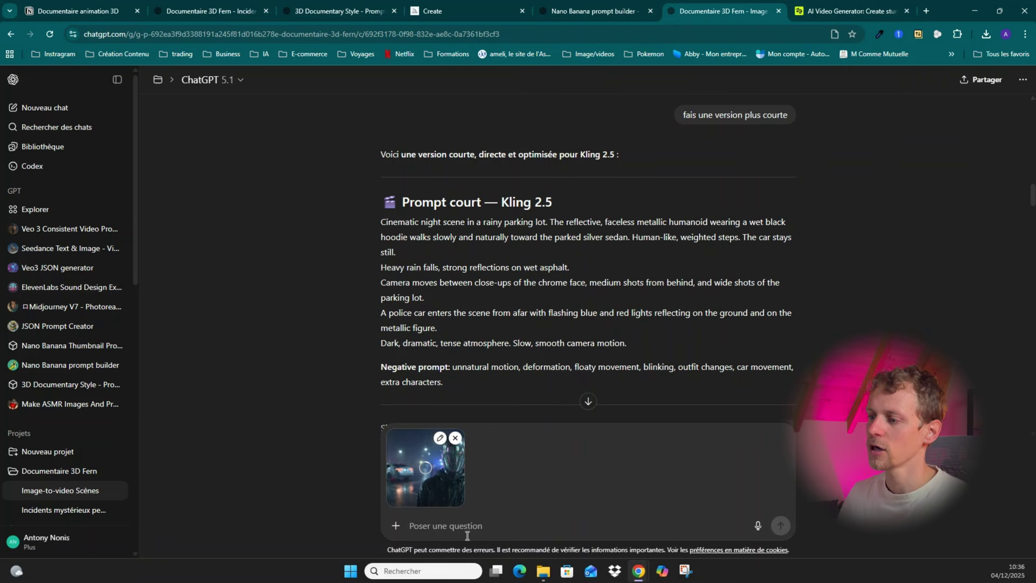
Find the earlier image-to-video request in the conversation and copy its opening sentences through "Kling 2.5.".
{"action": "scroll", "coordinate": [739, 197], "scroll_direction": "up", "scroll_amount": 15}
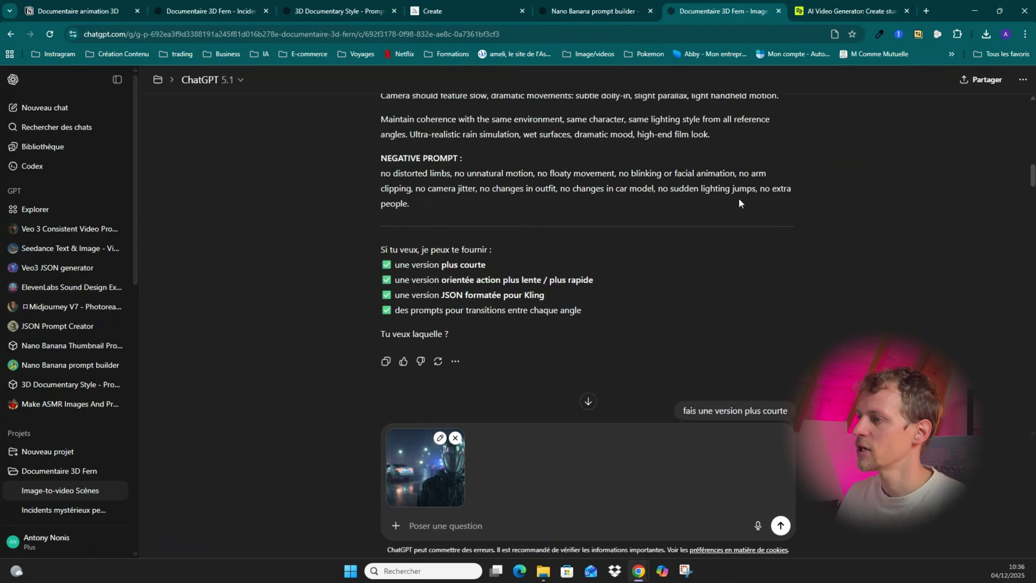
{"action": "scroll", "coordinate": [726, 209], "scroll_direction": "up", "scroll_amount": 10}
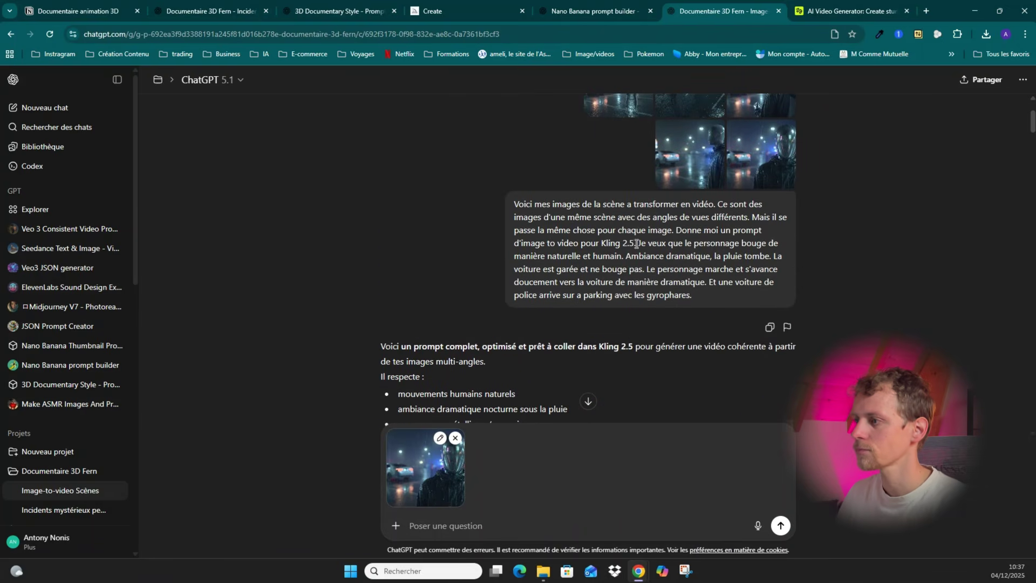
{"action": "left_click_drag", "start_coordinate": [637, 243], "coordinate": [538, 206]}
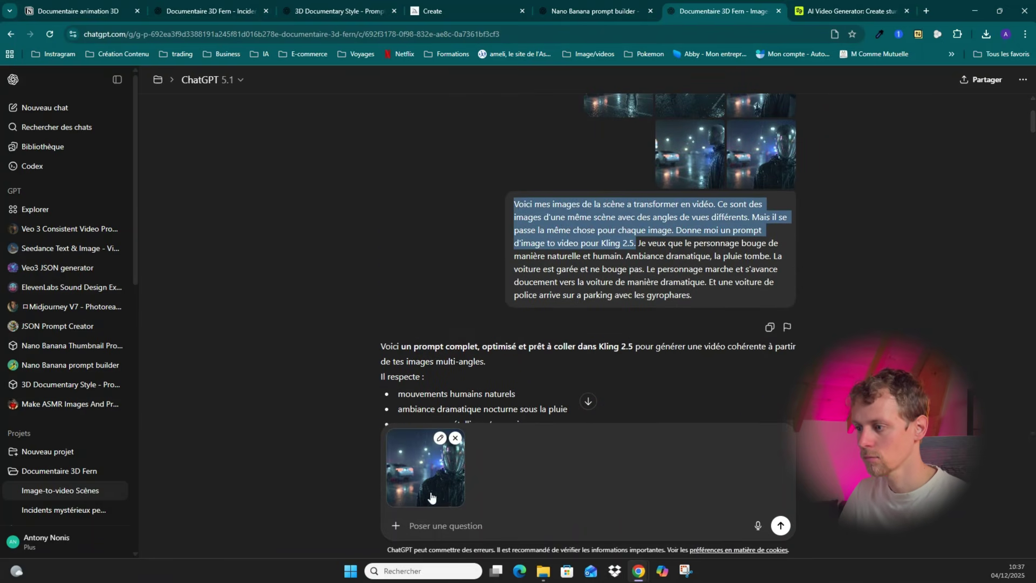
Ask ChatGPT for a Kling 2.5 prompt in which the character turns around and walks to the car while the police car arrives.
{"action": "left_click", "coordinate": [434, 517]}
{"action": "type", "text": "Voici mes images de la scène a transformer en vidéo. Ce sont des images d'une même scène avec des angles de vues différents. Mais il se passe la même chose pour chaque image. Donne moi un prompt d'image to video pour Kling 2.5."}
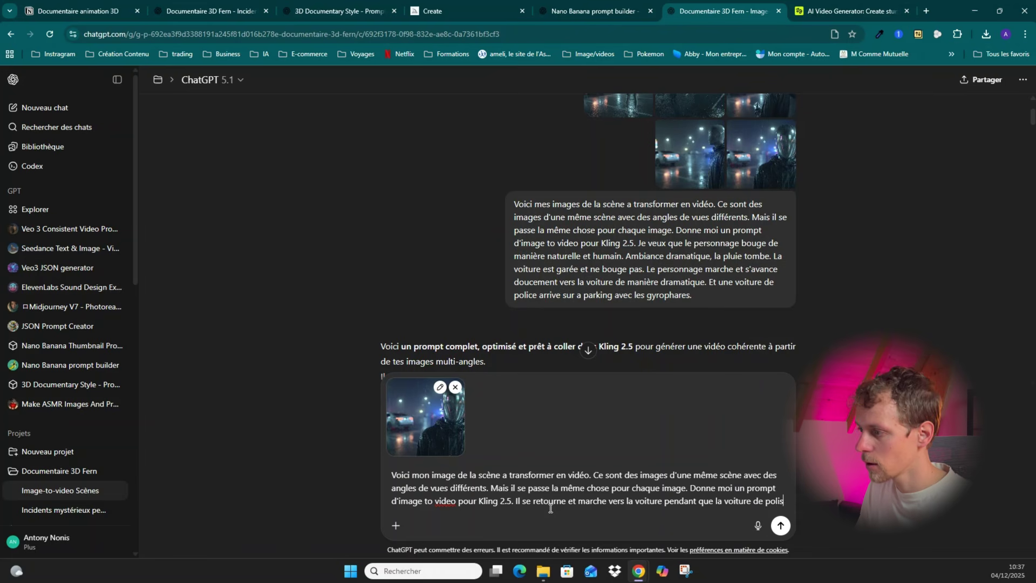
{"action": "key", "text": "BackSpace"}
{"action": "type", "text": "ce"}
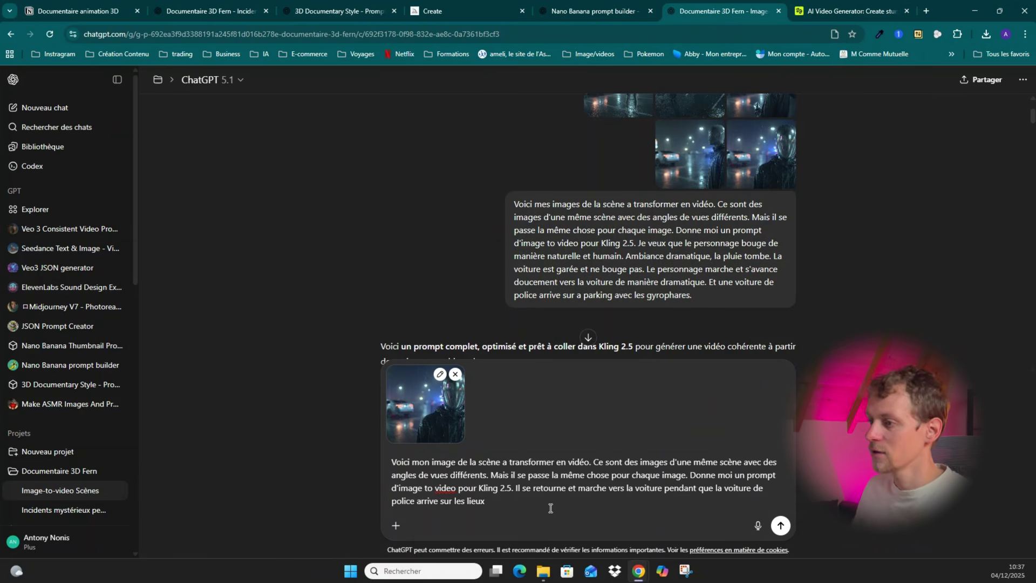
{"action": "type", "text": " arrive sur les lieux"}
{"action": "key", "text": "Return"}
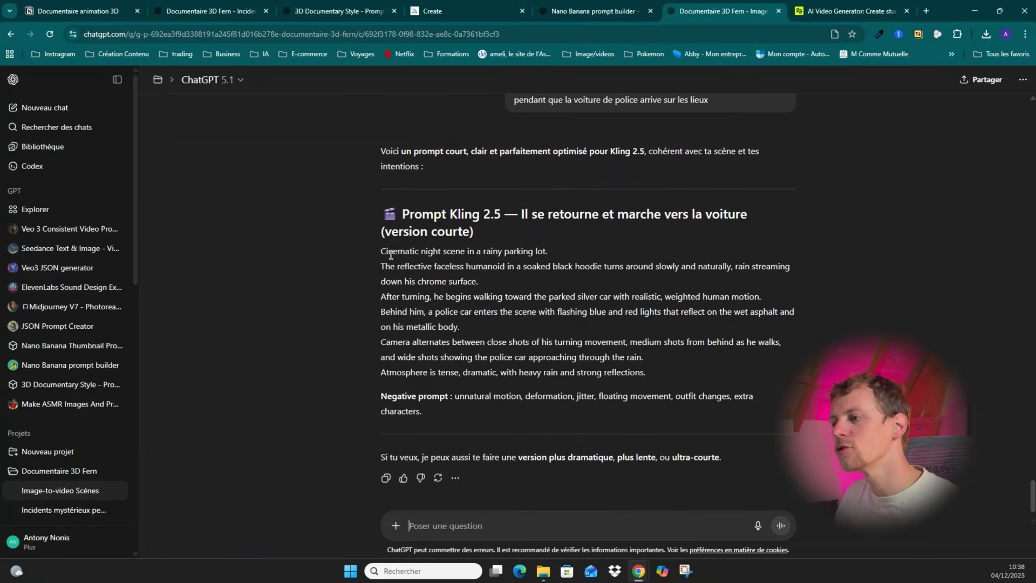
Copy the new Kling 2.5 prompt with its negative prompt from ChatGPT and replace the Higgsfield video prompt with it.
{"action": "left_click_drag", "start_coordinate": [383, 250], "coordinate": [465, 396]}
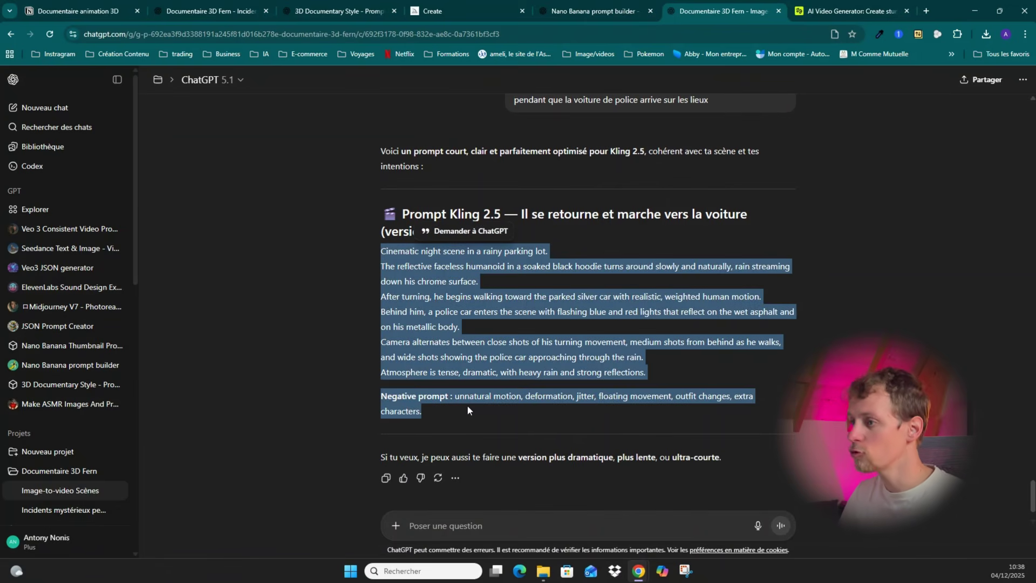
{"action": "left_click", "coordinate": [806, 8]}
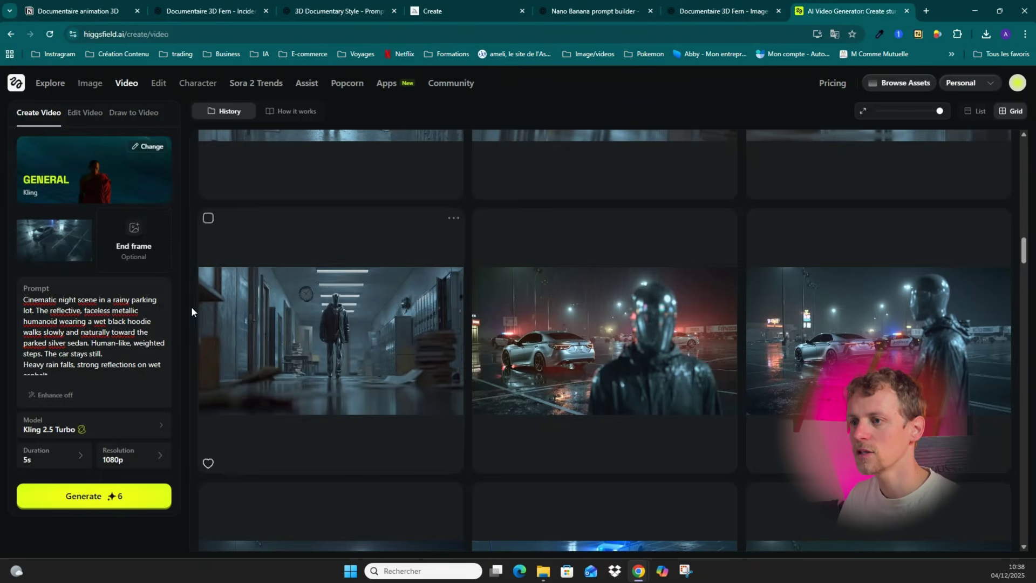
{"action": "left_click", "coordinate": [97, 332]}
{"action": "key", "text": "ctrl+a"}
{"action": "key", "text": "ctrl+v"}
{"action": "scroll", "coordinate": [97, 335], "scroll_direction": "up", "scroll_amount": 5}
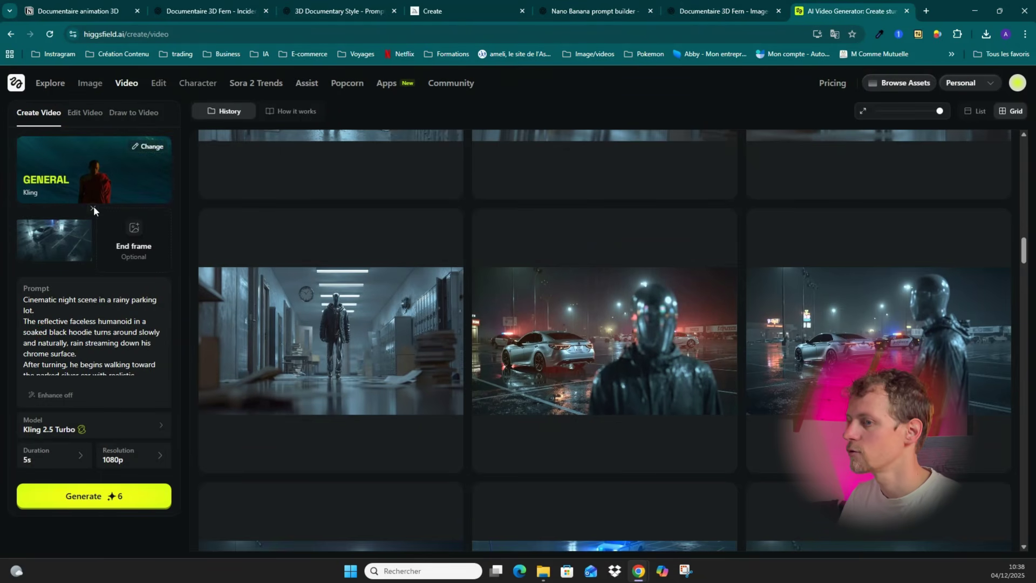
Replace the start frame with the close-up image of the hooded metallic figure and generate the video.
{"action": "left_click", "coordinate": [93, 207]}
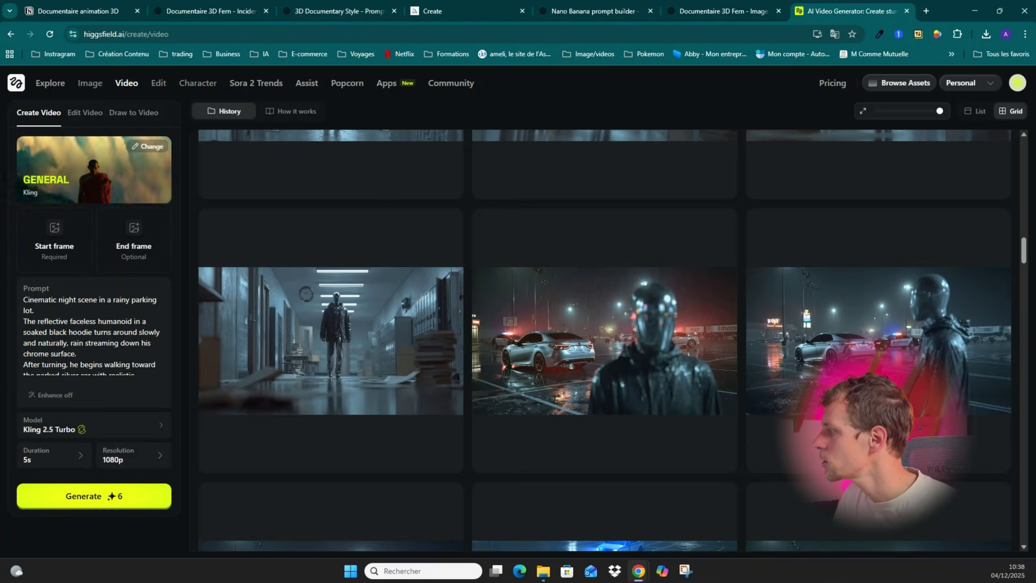
{"action": "left_click_drag", "start_coordinate": [0, 273], "coordinate": [54, 243]}
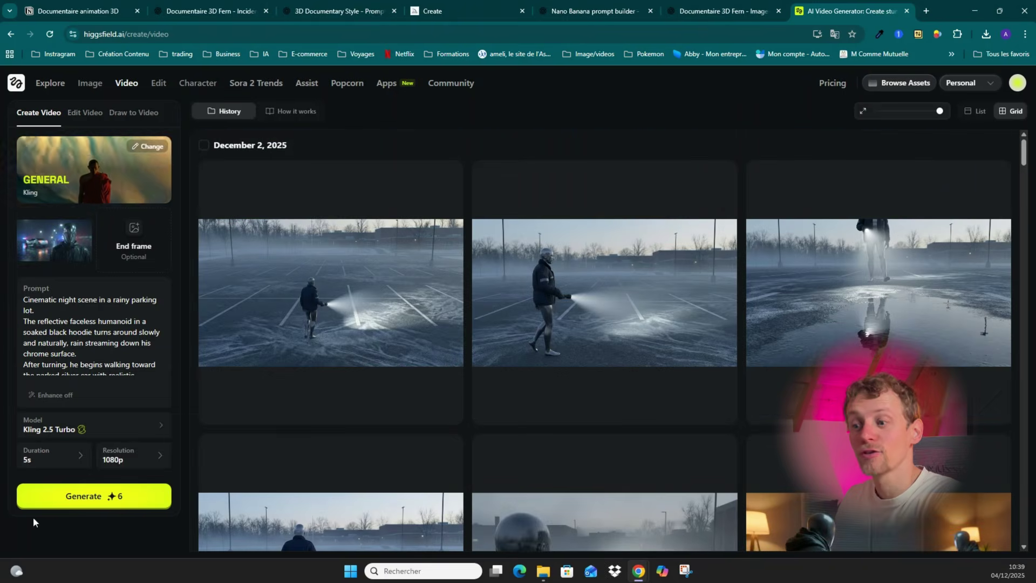
{"action": "left_click", "coordinate": [119, 497]}
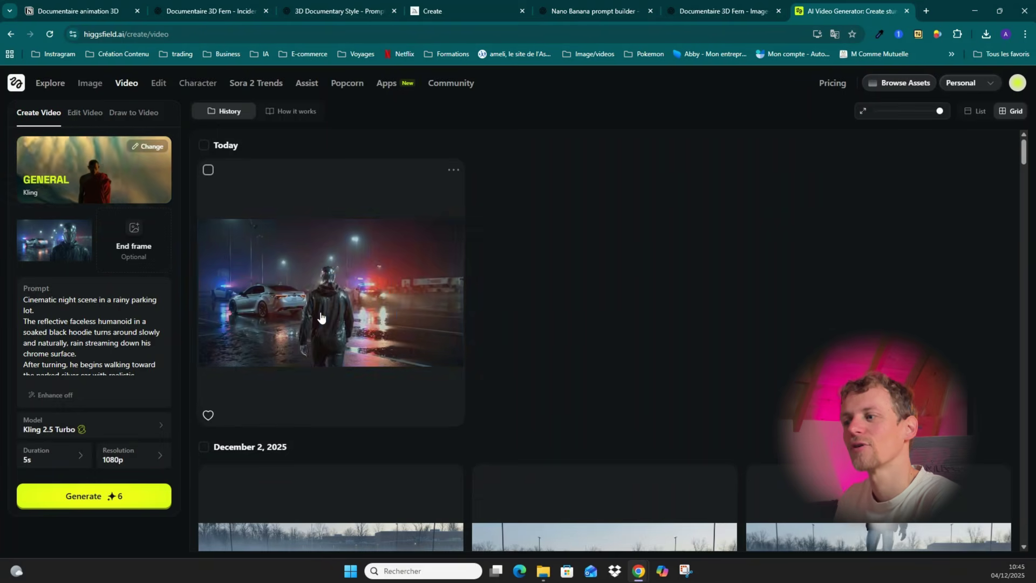
Open the newly generated parking-lot video and replay it from the beginning to check the figure's turn and walk.
{"action": "left_click", "coordinate": [369, 314]}
{"action": "left_click_drag", "start_coordinate": [448, 520], "coordinate": [37, 517]}
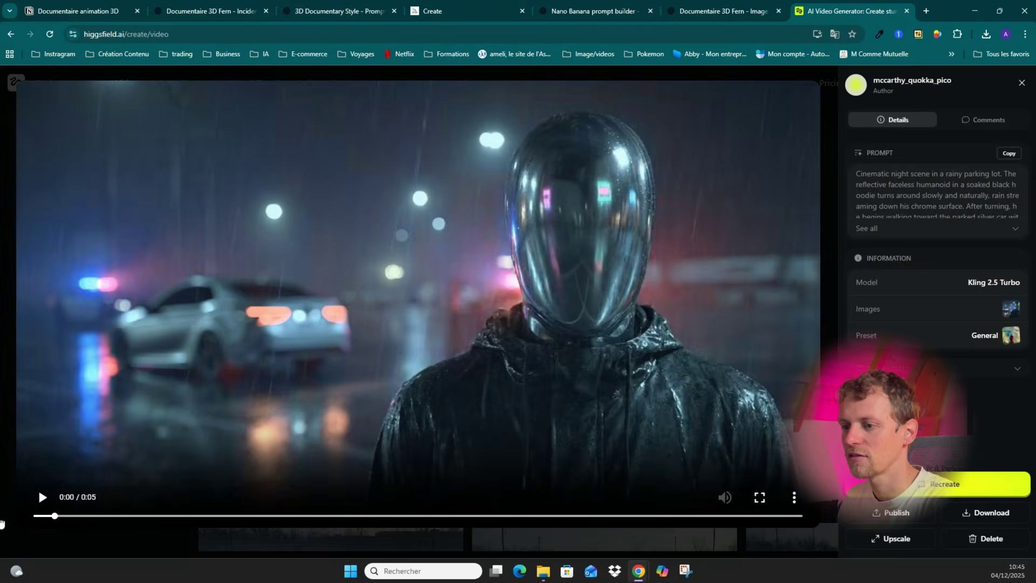
{"action": "left_click", "coordinate": [41, 497]}
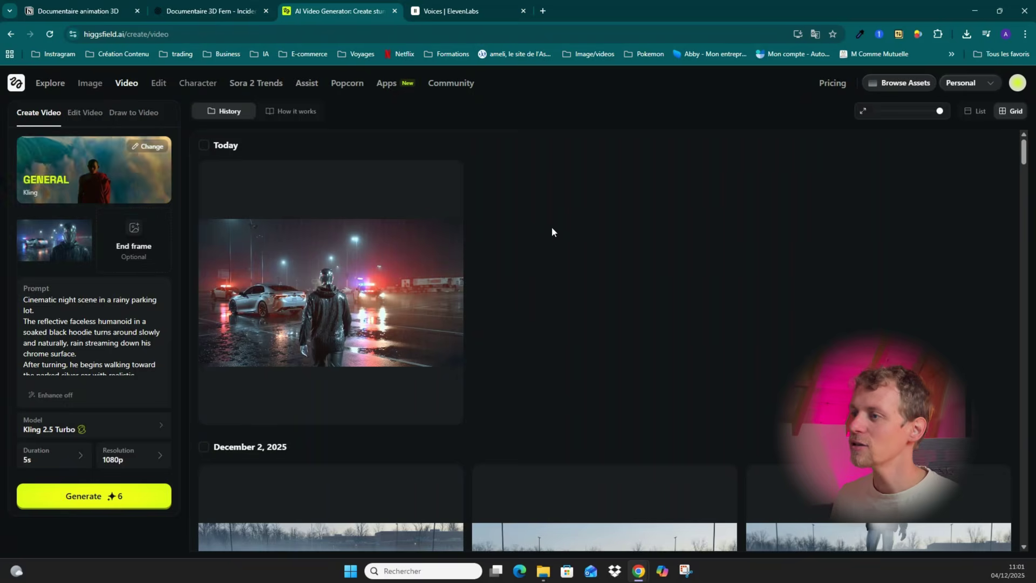
Switch to the documentary script in ChatGPT and select the first voice-over passage of Scene 1.
{"action": "left_click", "coordinate": [210, 11]}
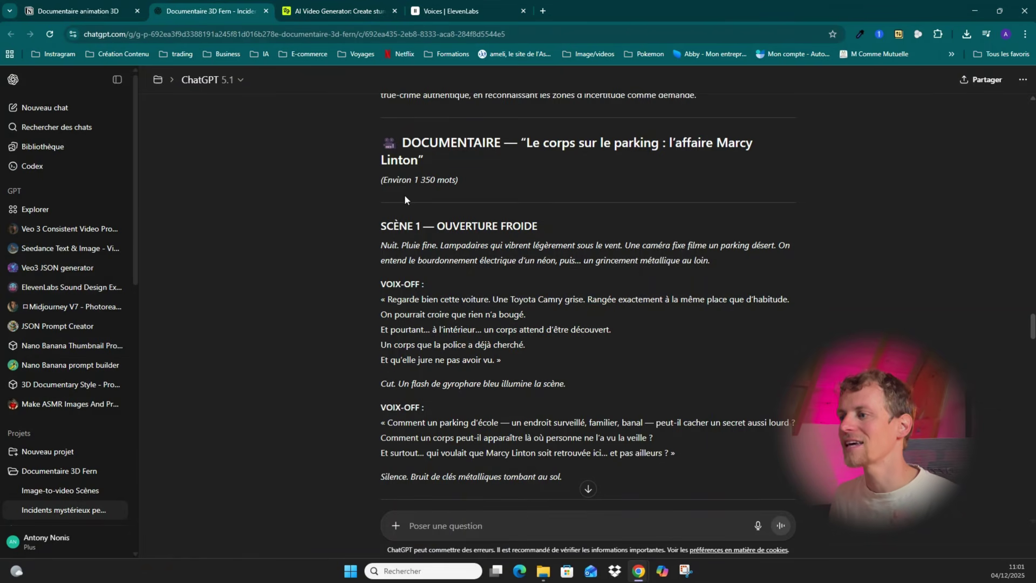
{"action": "scroll", "coordinate": [405, 200], "scroll_direction": "down", "scroll_amount": 2}
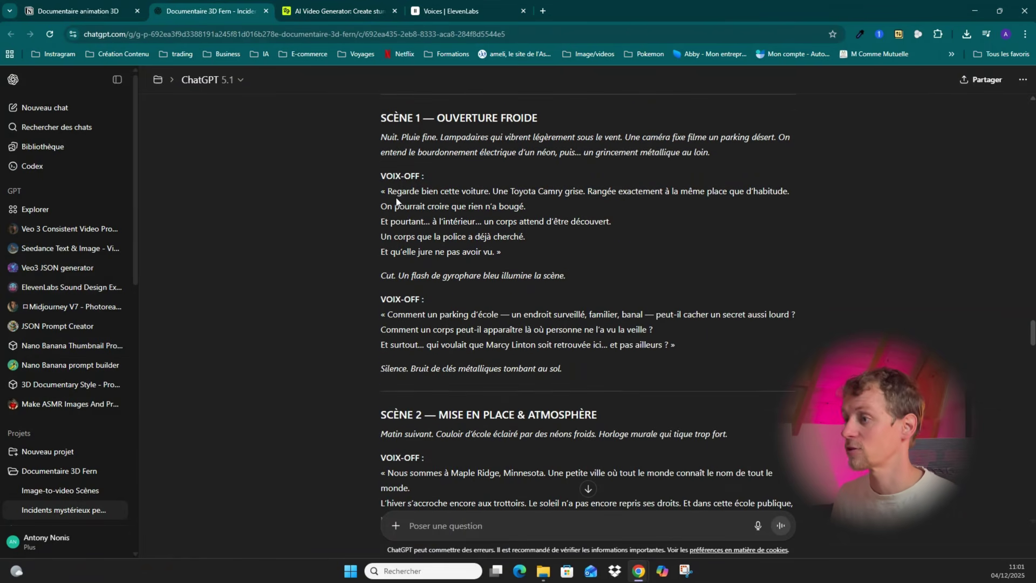
{"action": "left_click_drag", "start_coordinate": [388, 190], "coordinate": [483, 237]}
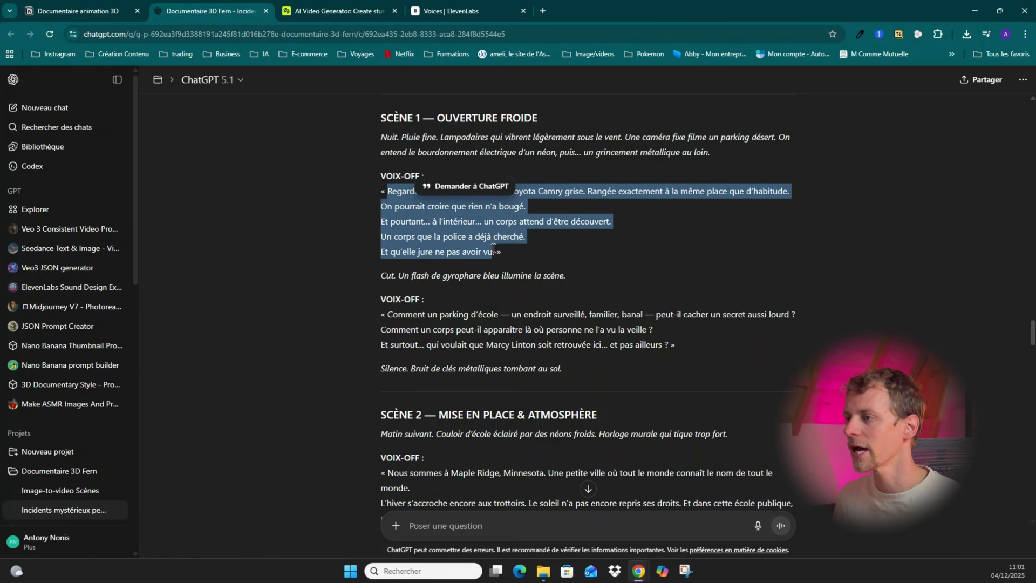
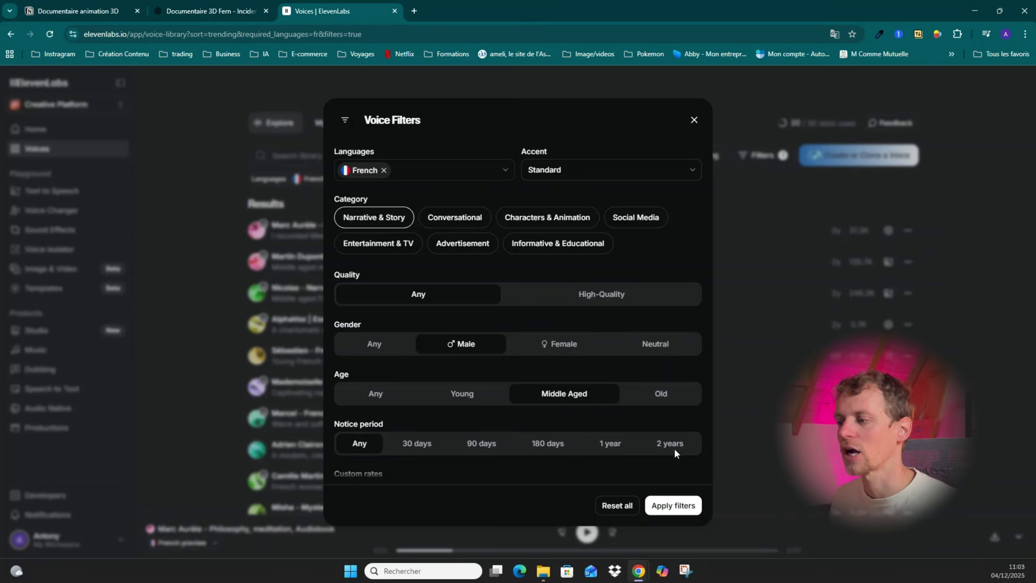
In ElevenLabs, apply the French, Standard, Narrative & Story, Male and Middle Aged voice filters, and preview the Marc Aurèle and Martin Dupont Profond voices.
{"action": "left_click", "coordinate": [669, 515]}
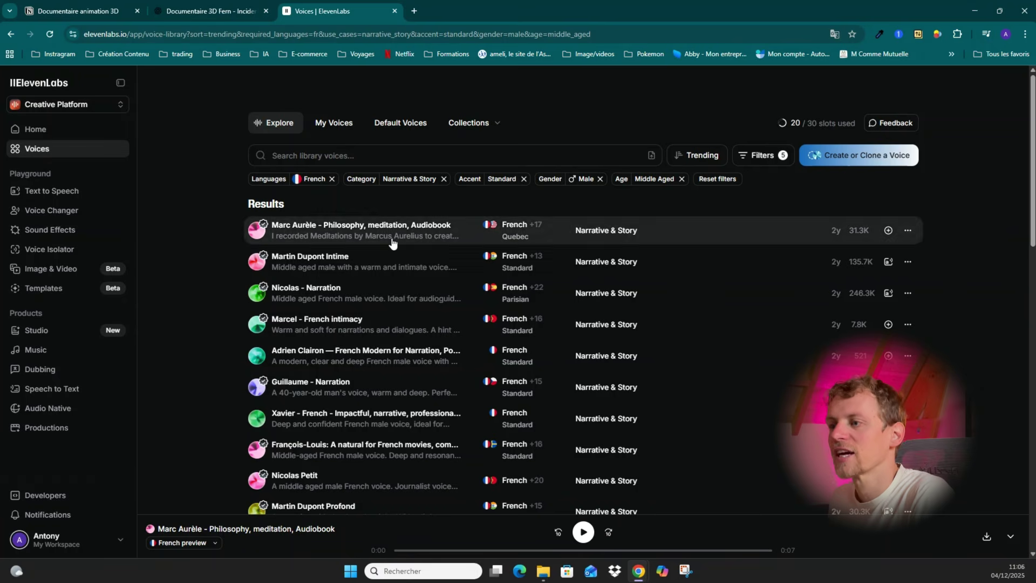
{"action": "left_click", "coordinate": [582, 532]}
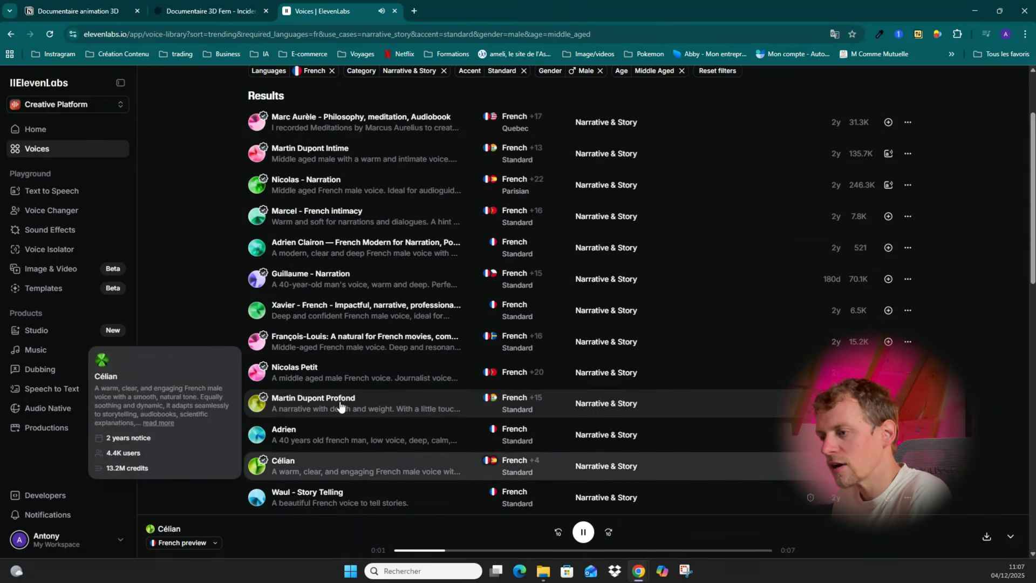
{"action": "left_click", "coordinate": [302, 409]}
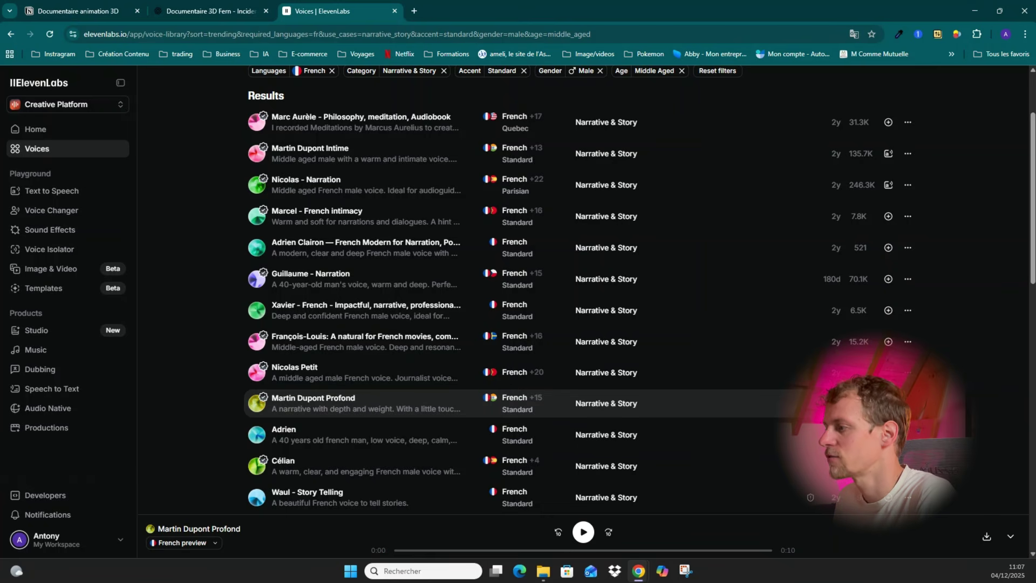
Add the Martin Dupont Profond voice and, in Text to Speech, replace "rahhh" with the first Scene 1 voice-over passage from ChatGPT.
{"action": "left_click", "coordinate": [888, 403]}
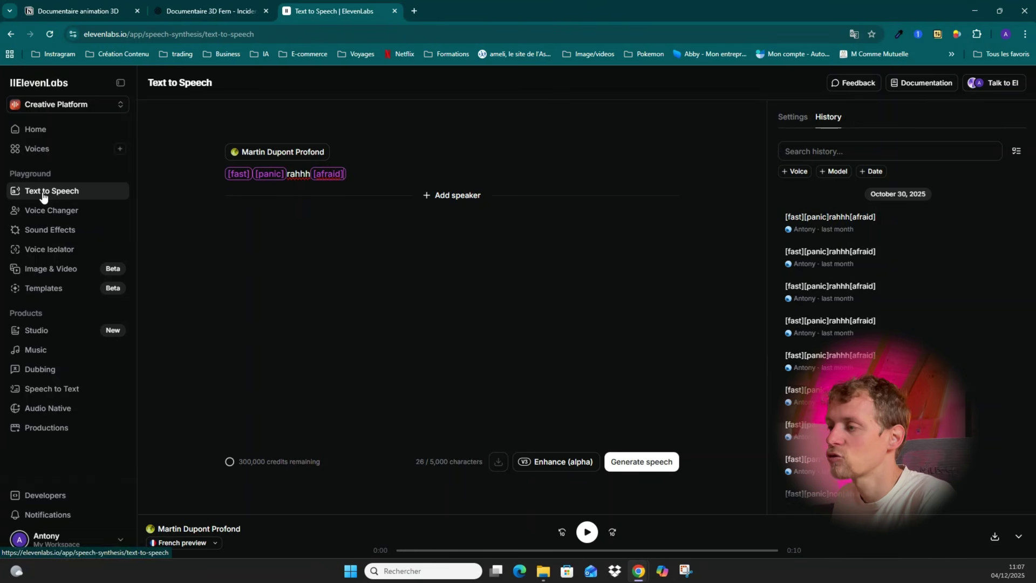
{"action": "double_click", "coordinate": [298, 174]}
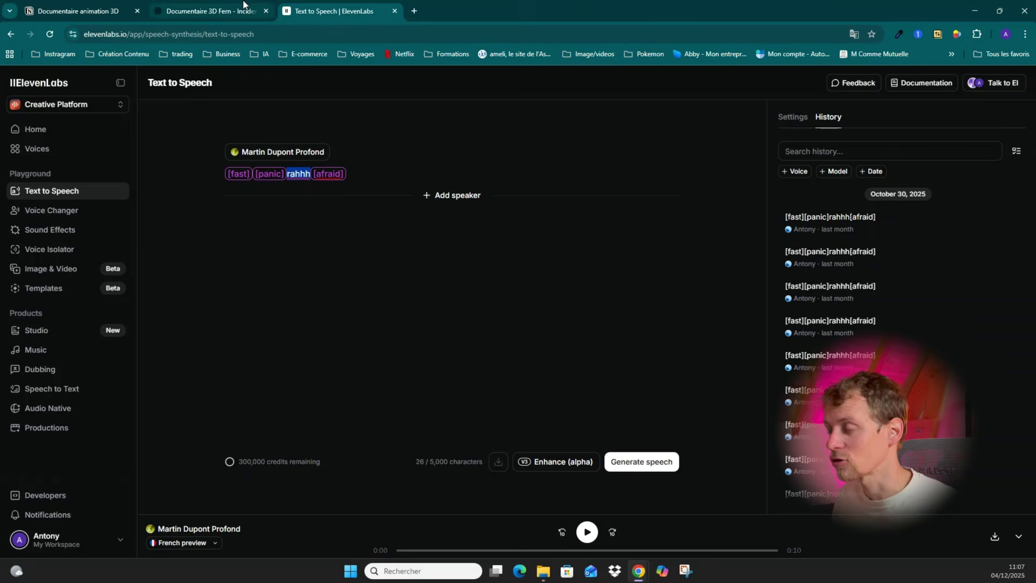
{"action": "left_click", "coordinate": [259, 7]}
{"action": "mouse_move", "coordinate": [387, 191]}
{"action": "left_mouse_down"}
{"action": "mouse_move", "coordinate": [495, 252]}
{"action": "mouse_move", "coordinate": [390, 191]}
{"action": "left_mouse_up"}
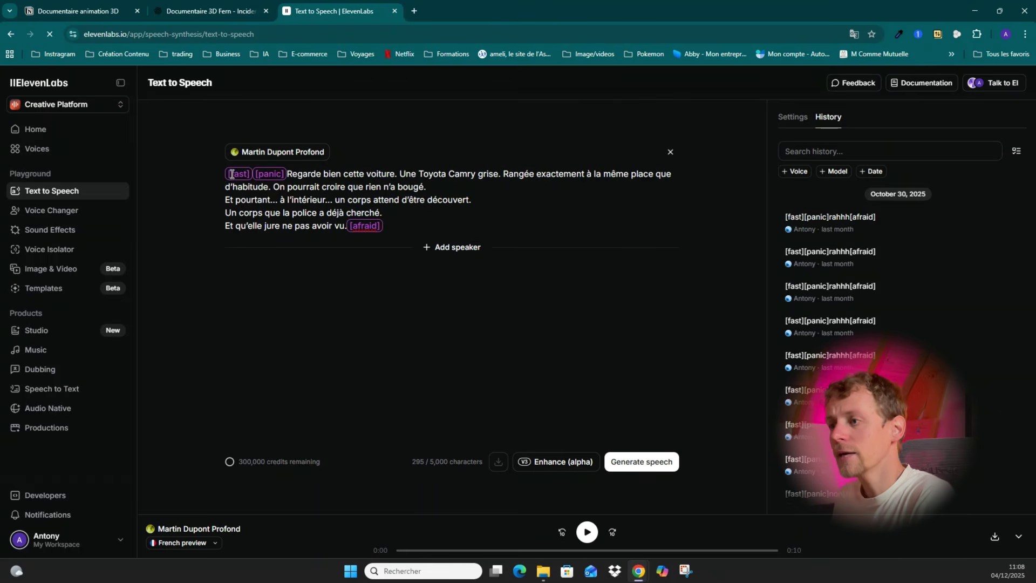
Change the [panic] tag to [dramatic], generate the speech and download Generation 2.
{"action": "double_click", "coordinate": [275, 177]}
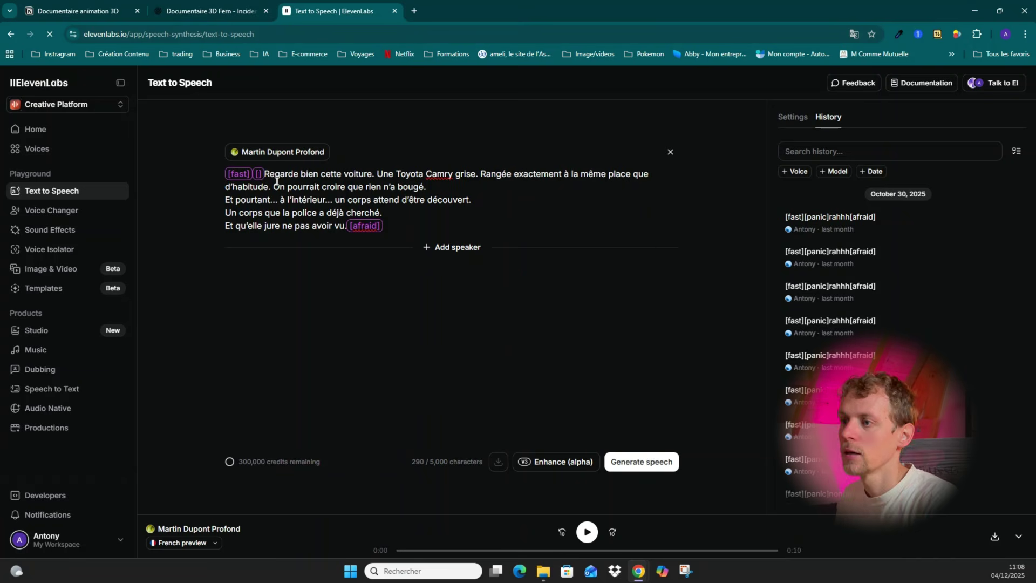
{"action": "type", "text": "dra"}
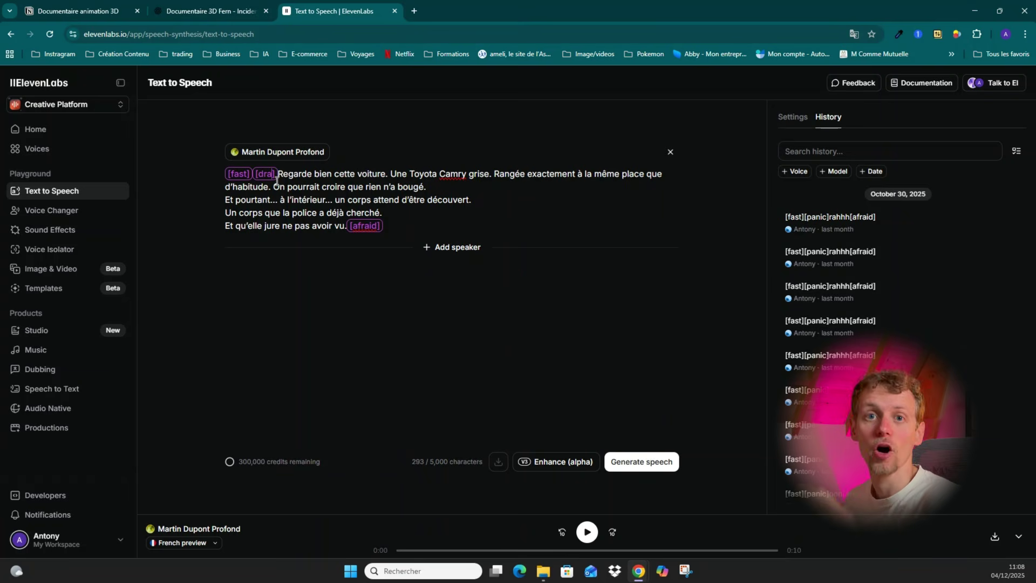
{"action": "type", "text": "matic"}
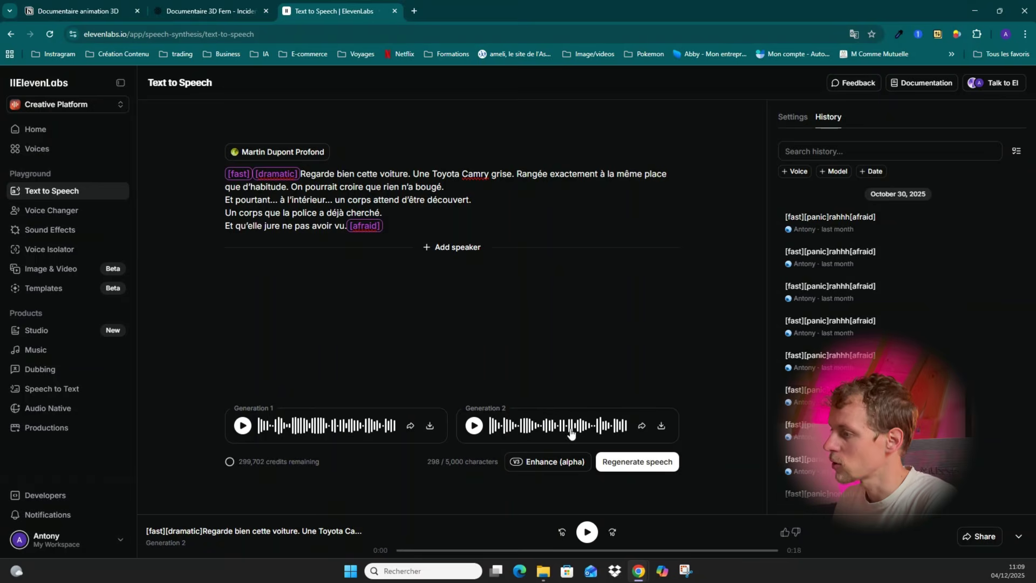
{"action": "left_click", "coordinate": [662, 428]}
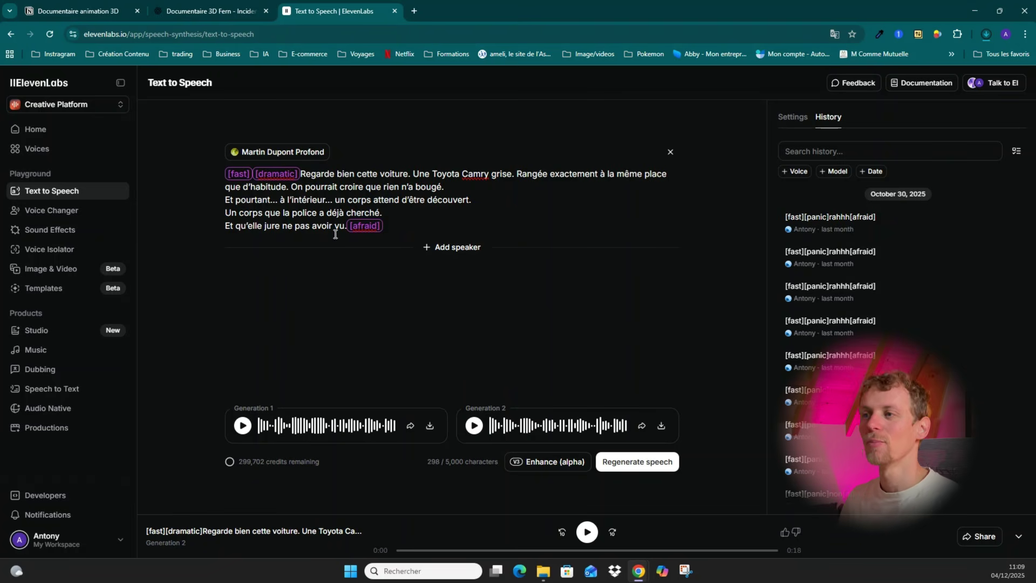
Copy Scene 1's second voice-over passage from ChatGPT, replace the text between the ElevenLabs tags with it, and generate the speech.
{"action": "left_click", "coordinate": [211, 11]}
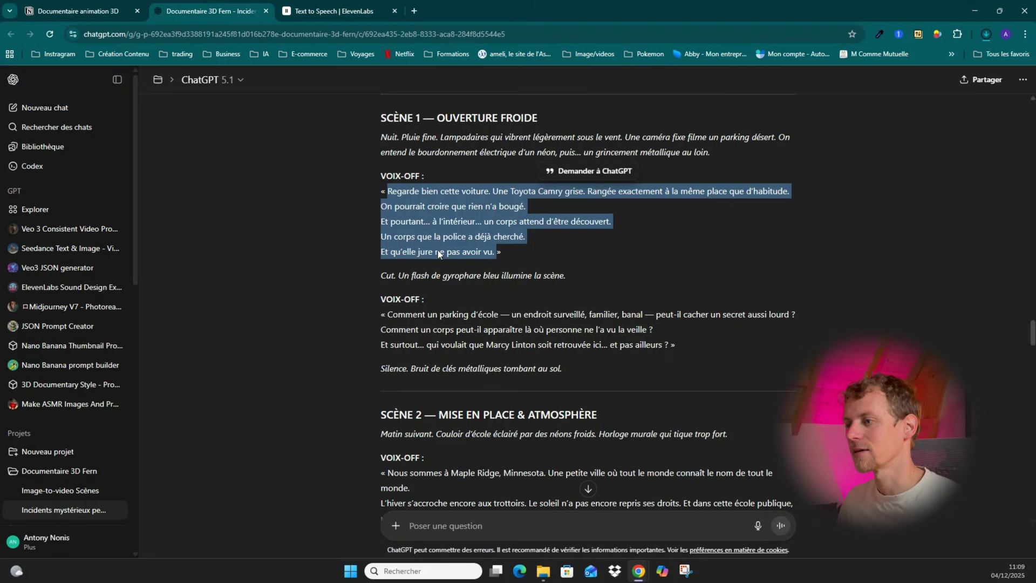
{"action": "left_click_drag", "start_coordinate": [387, 314], "coordinate": [670, 349]}
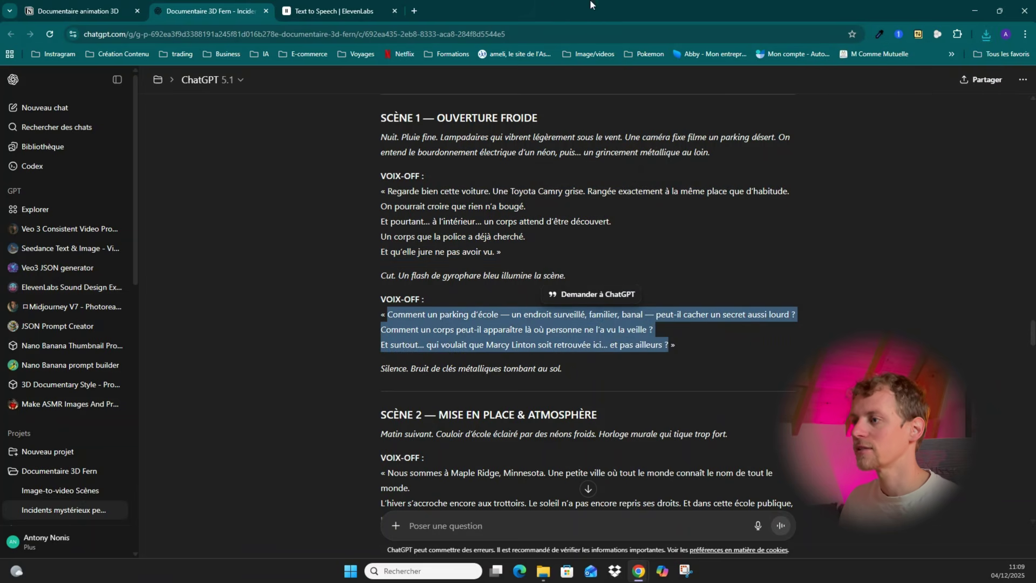
{"action": "left_click", "coordinate": [335, 10]}
{"action": "left_click_drag", "start_coordinate": [359, 227], "coordinate": [304, 178]}
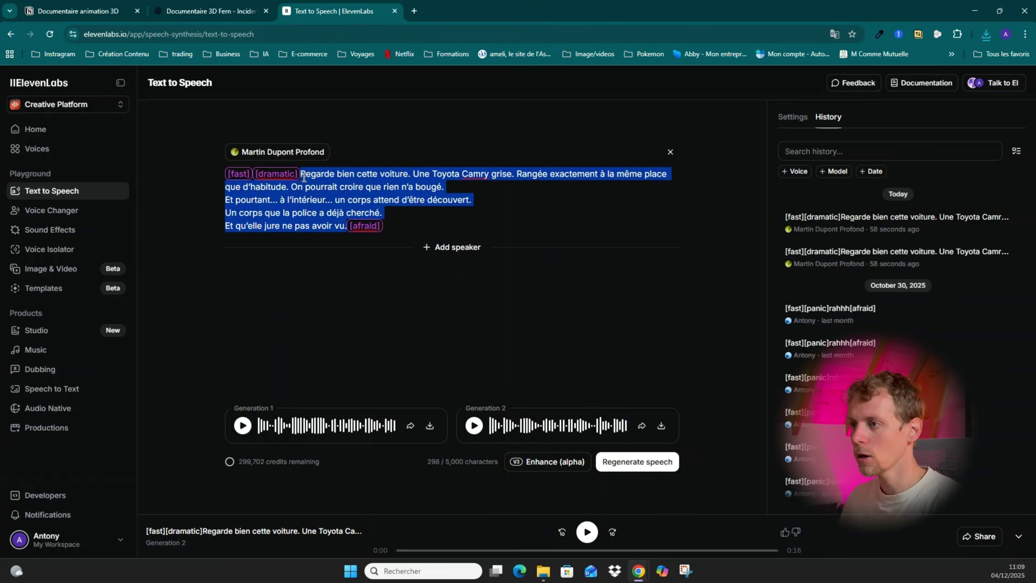
{"action": "key", "text": "ctrl+v"}
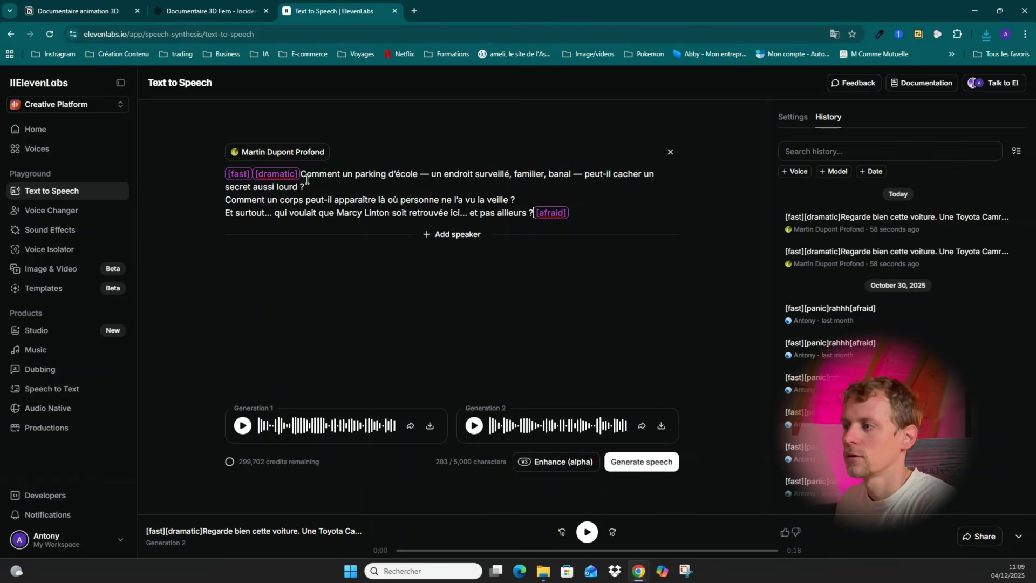
{"action": "left_click", "coordinate": [641, 462]}
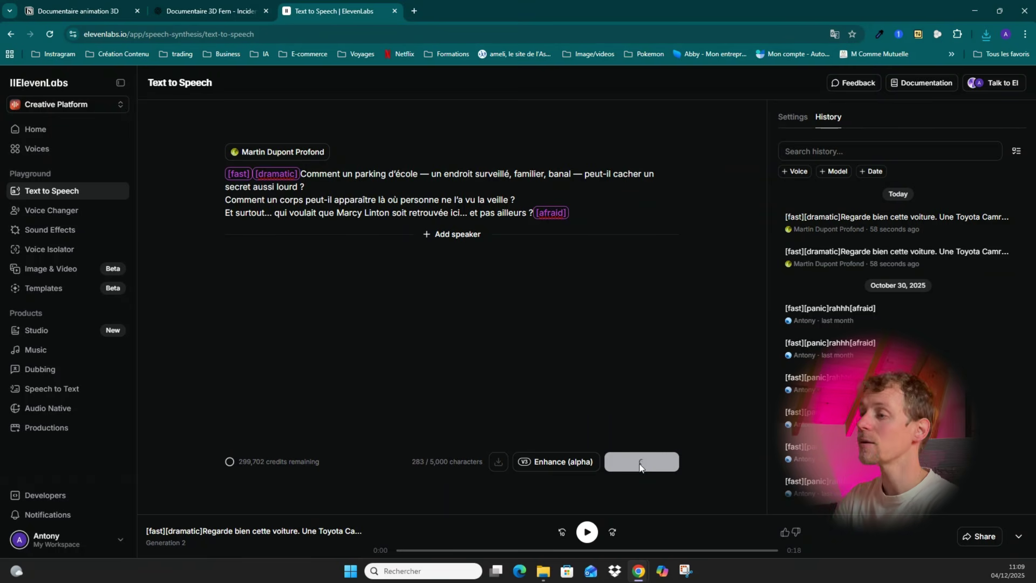
In the ChatGPT script, go through the voice-over passages of Scene 2 and Scene 3, highlighting each narration block.
{"action": "left_click", "coordinate": [208, 11]}
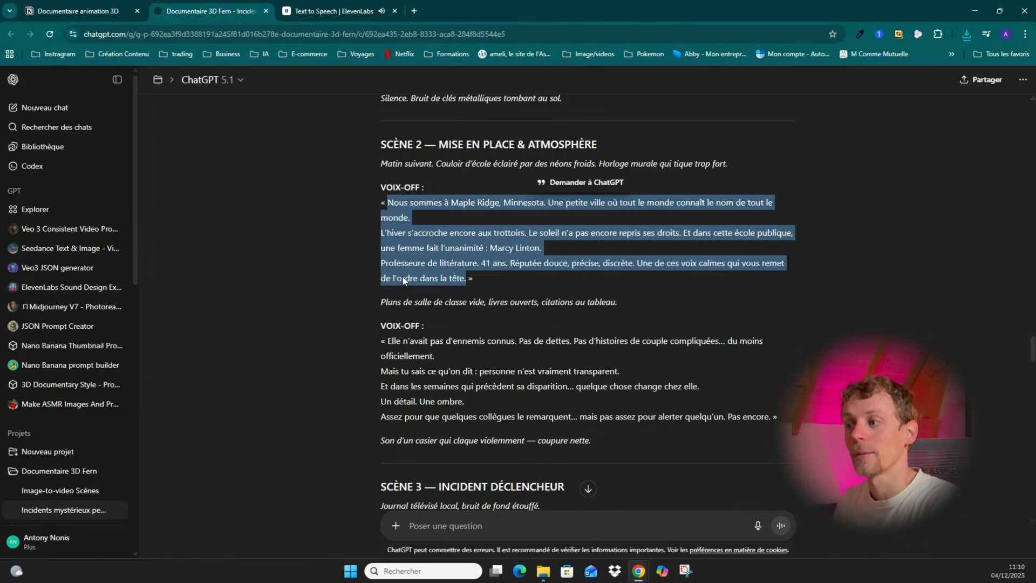
{"action": "left_click", "coordinate": [406, 252]}
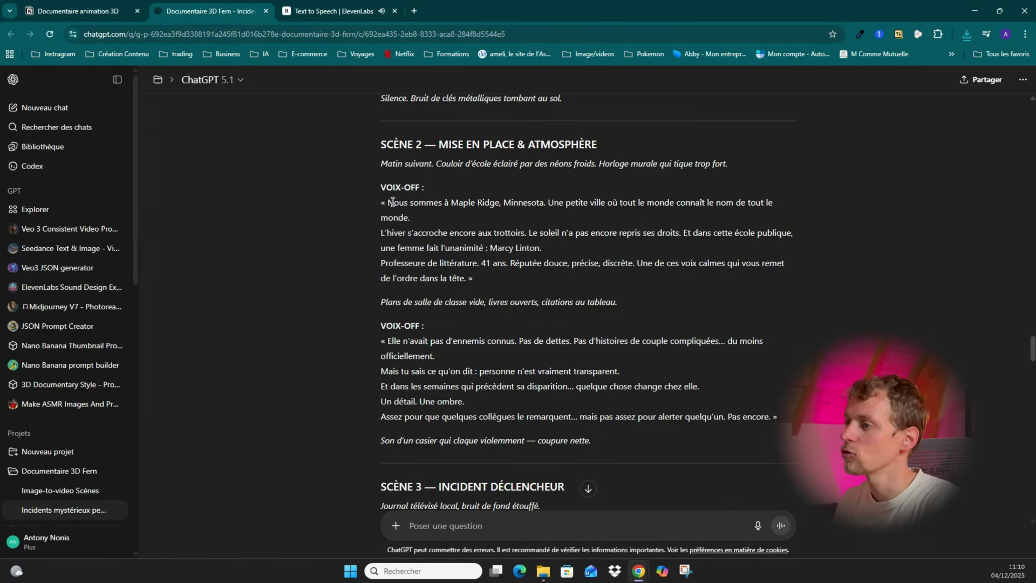
{"action": "left_click_drag", "start_coordinate": [387, 202], "coordinate": [468, 282]}
{"action": "left_click_drag", "start_coordinate": [388, 341], "coordinate": [703, 418]}
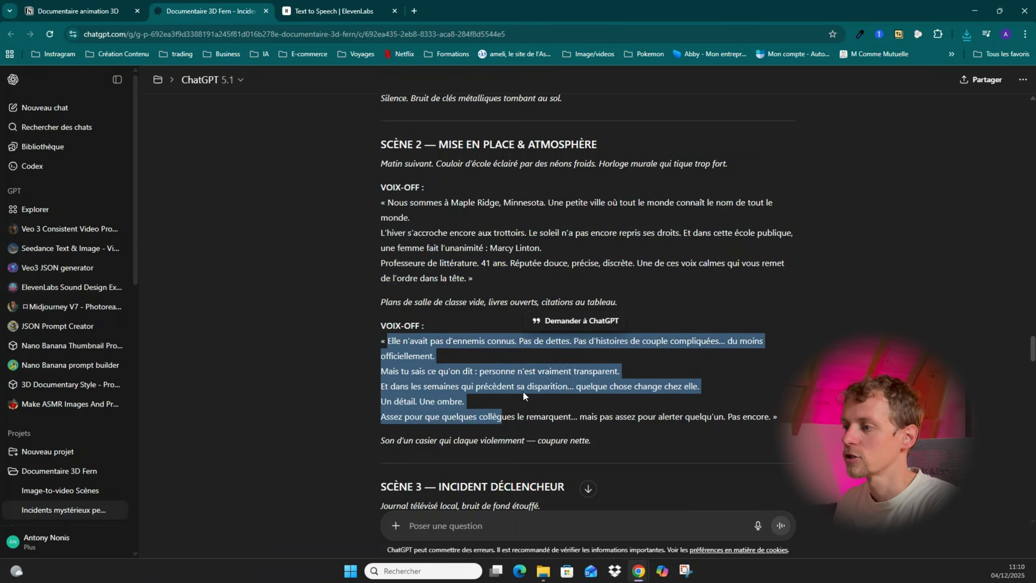
{"action": "scroll", "coordinate": [702, 416], "scroll_direction": "down", "scroll_amount": 3}
{"action": "left_click_drag", "start_coordinate": [398, 382], "coordinate": [488, 426]}
{"action": "scroll", "coordinate": [489, 424], "scroll_direction": "down", "scroll_amount": 3}
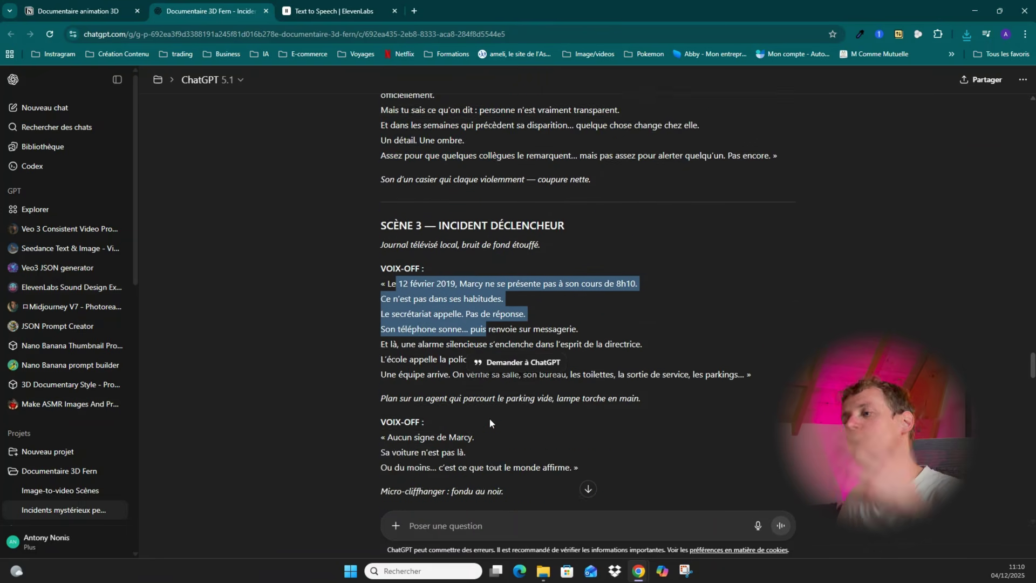
In ElevenLabs Voice Design, use the Notion voice prompt adapted to "A younger French male with standard accent" and generate the voices.
{"action": "left_click", "coordinate": [356, 10]}
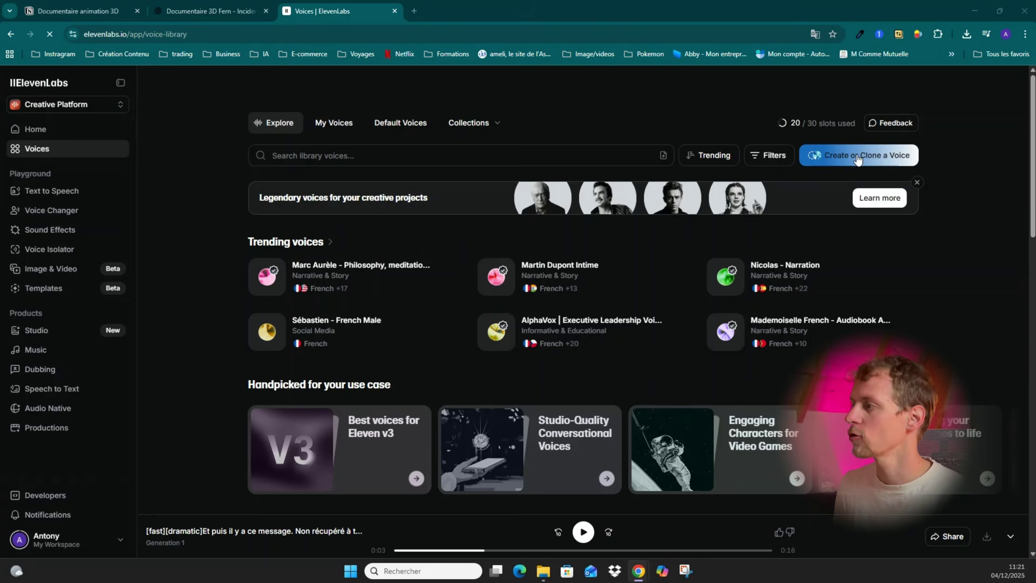
{"action": "left_click", "coordinate": [858, 157]}
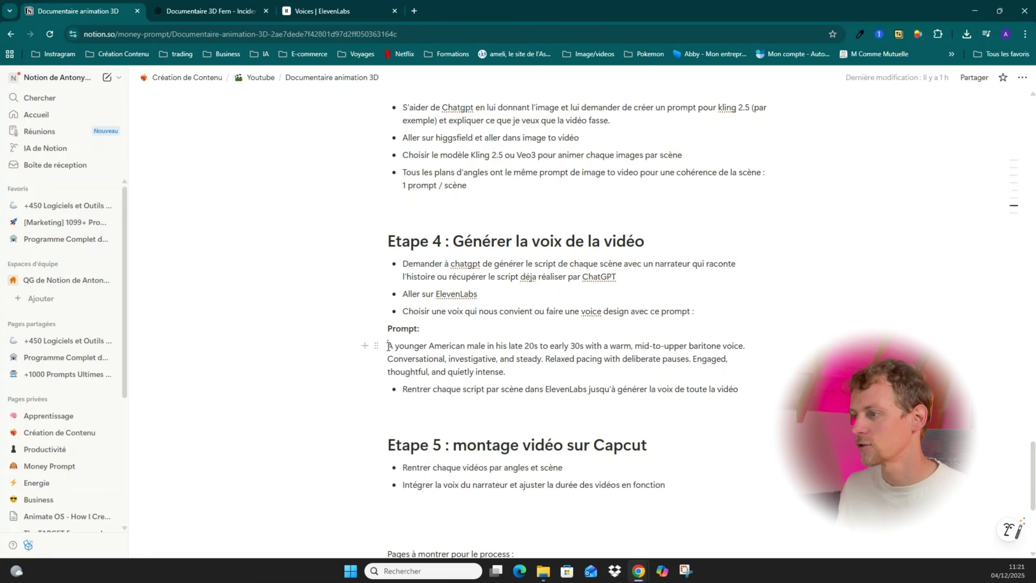
{"action": "left_click_drag", "start_coordinate": [388, 346], "coordinate": [505, 372]}
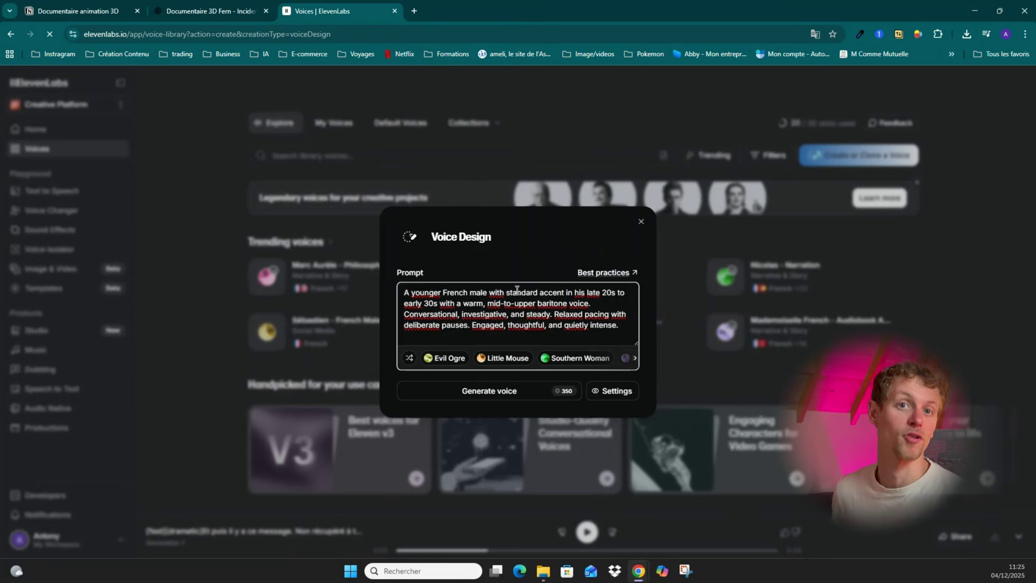
{"action": "left_click", "coordinate": [491, 392]}
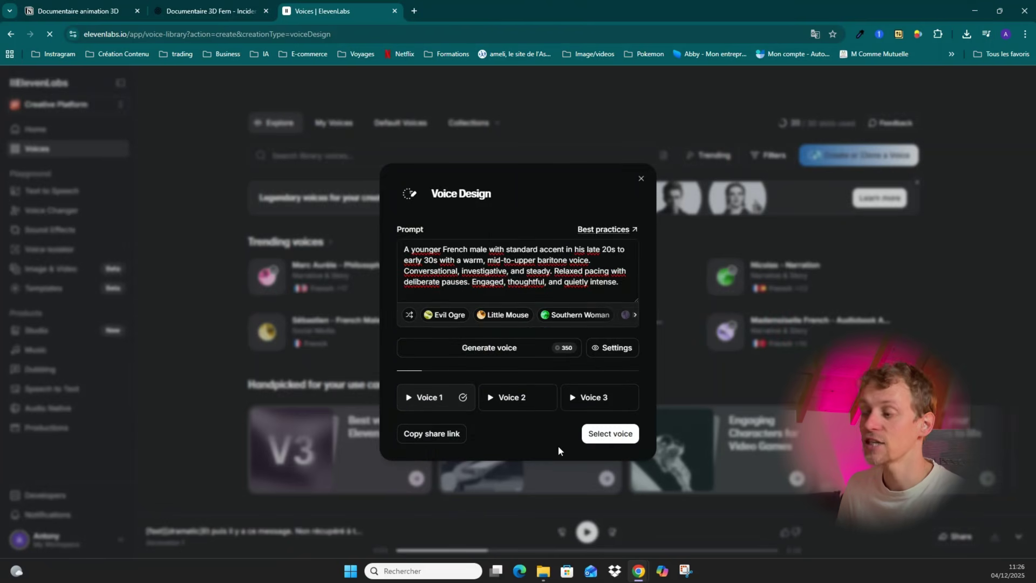
Listen to the generated Voice 1, Voice 2 and Voice 3 samples to compare them.
{"action": "left_click", "coordinate": [409, 399]}
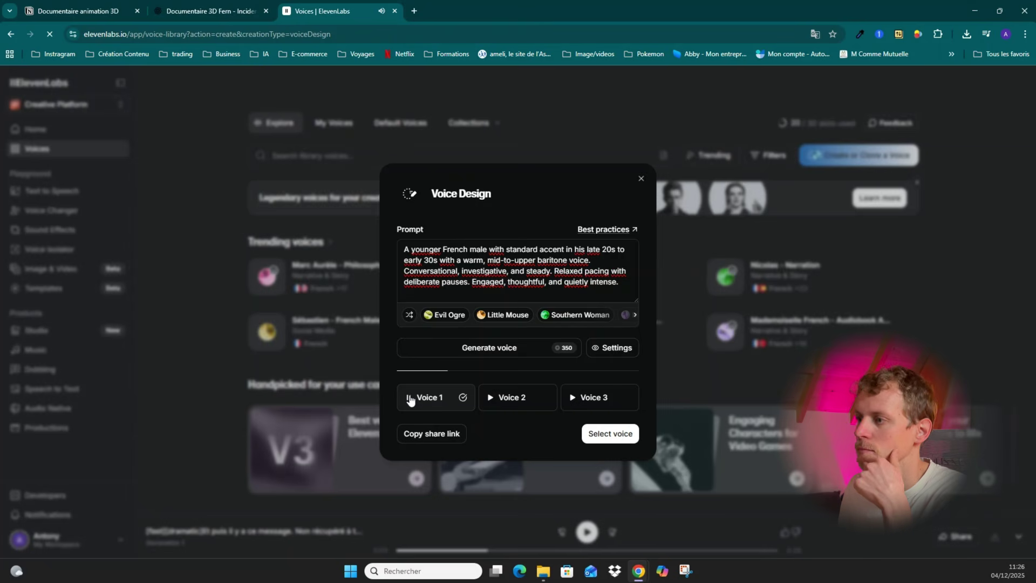
{"action": "left_click", "coordinate": [492, 399]}
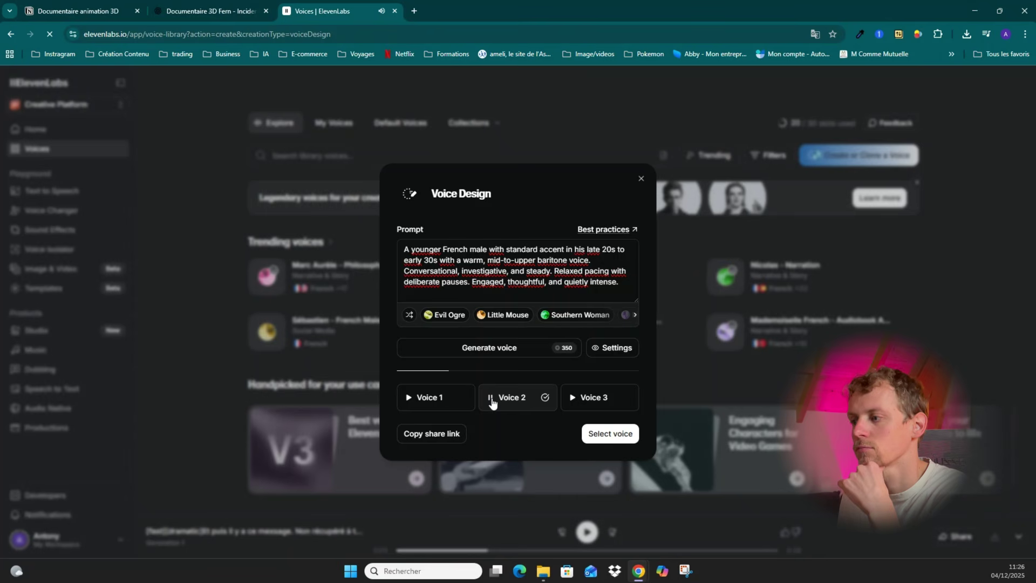
{"action": "left_click", "coordinate": [575, 399]}
{"action": "left_click", "coordinate": [574, 400]}
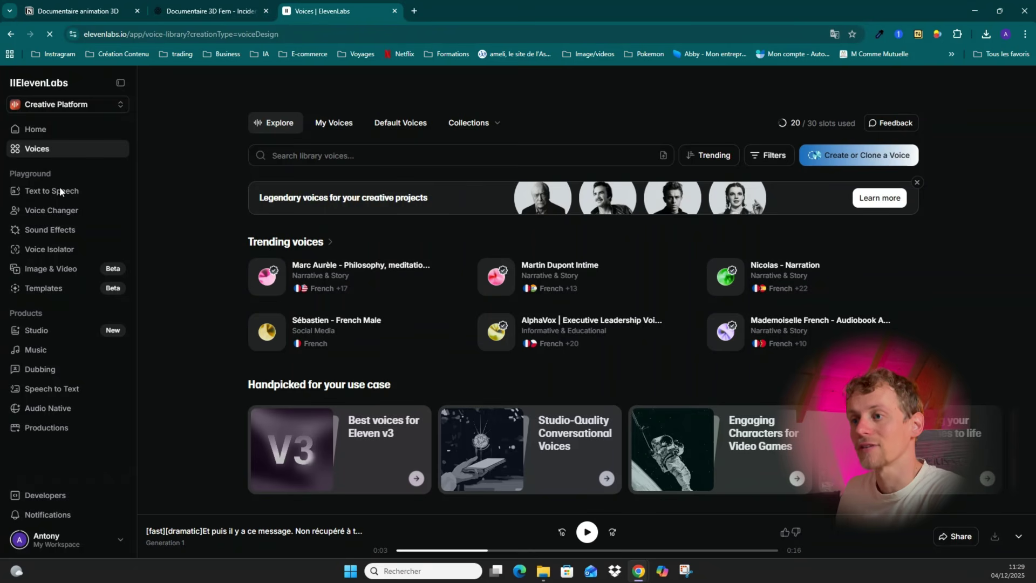
In Text to Speech, search the voices for "document" and switch the speaker to the documentaire 3D voice.
{"action": "left_click", "coordinate": [61, 192]}
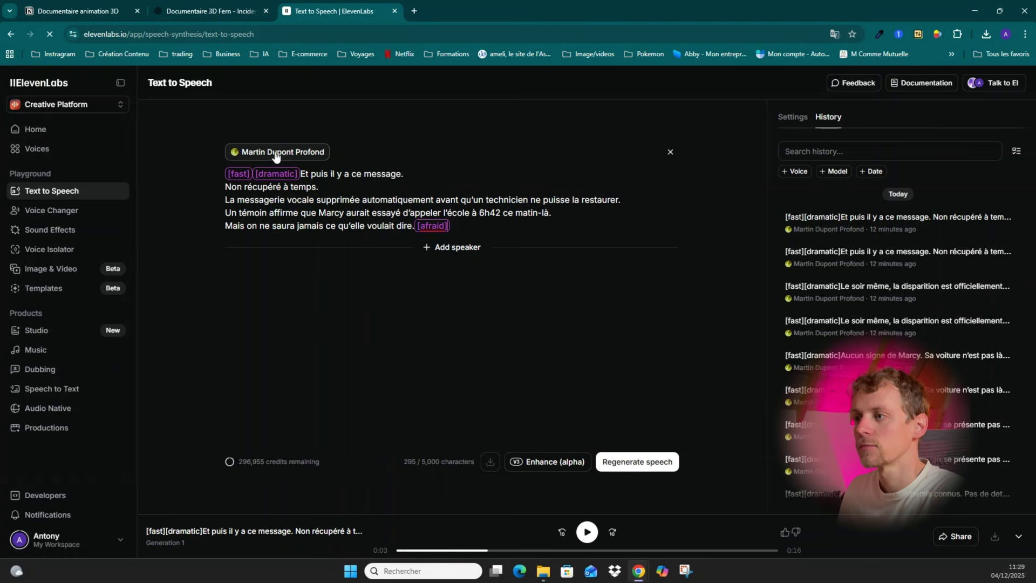
{"action": "left_click", "coordinate": [276, 155]}
{"action": "type", "text": "document"}
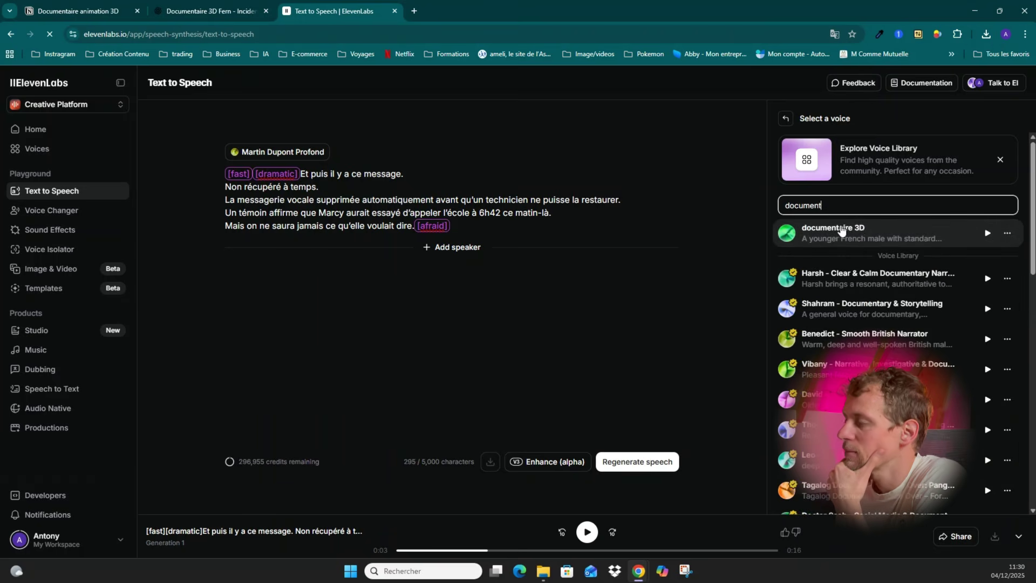
{"action": "left_click", "coordinate": [842, 231]}
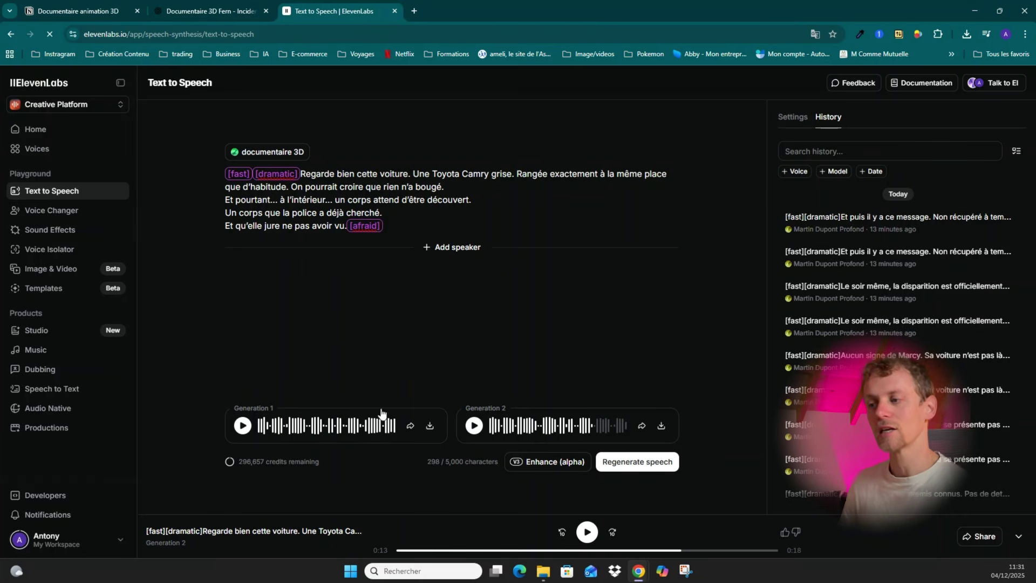